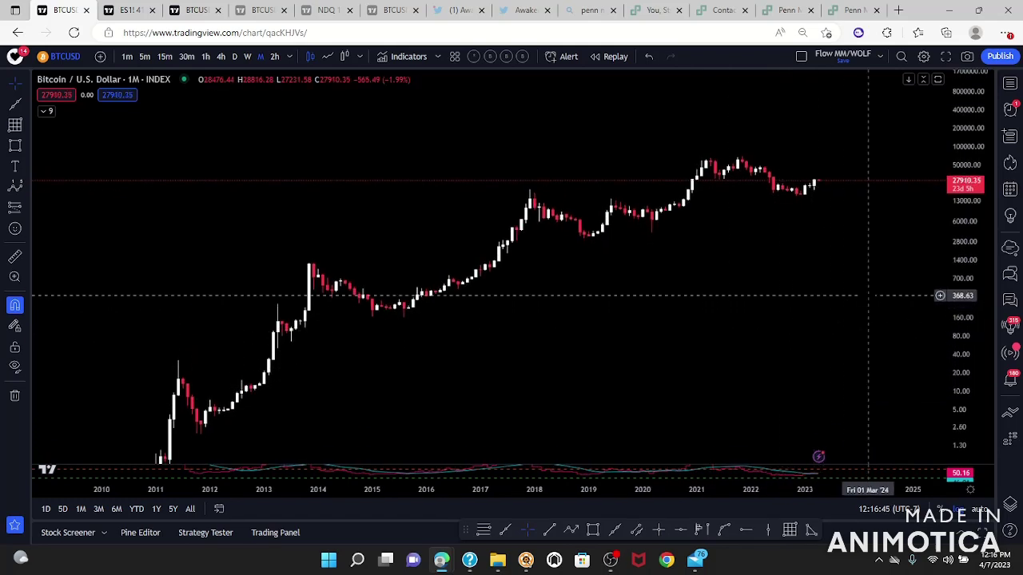
Step: Draw an extended trend line from the November 2011 low at 1.99 through the March 2020 low on the monthly chart
{"action": "left_click_drag", "start_coordinate": [873, 340], "coordinate": [899, 295]}
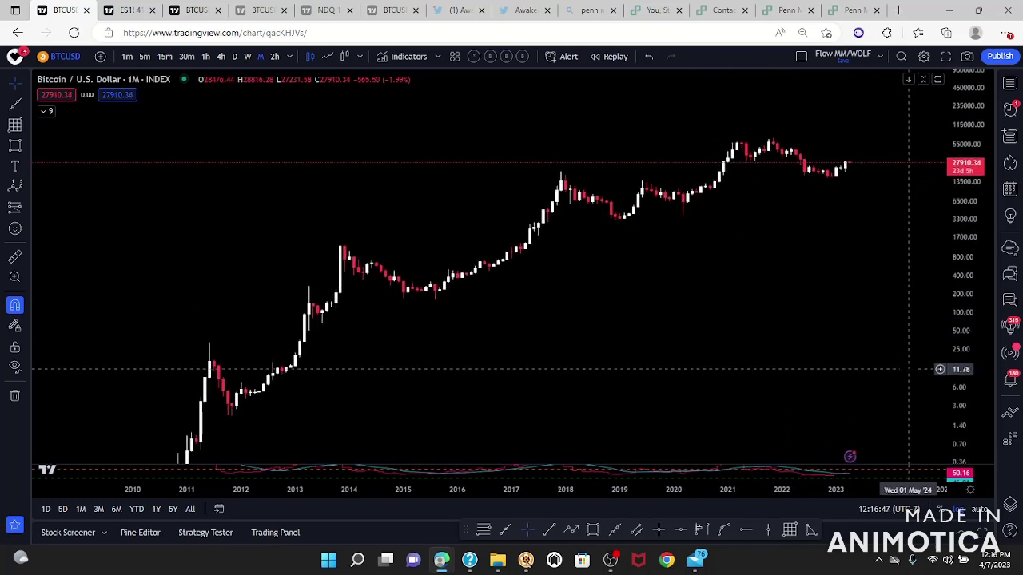
{"action": "left_click_drag", "start_coordinate": [881, 368], "coordinate": [903, 328]}
{"action": "left_click_drag", "start_coordinate": [904, 290], "coordinate": [866, 305]}
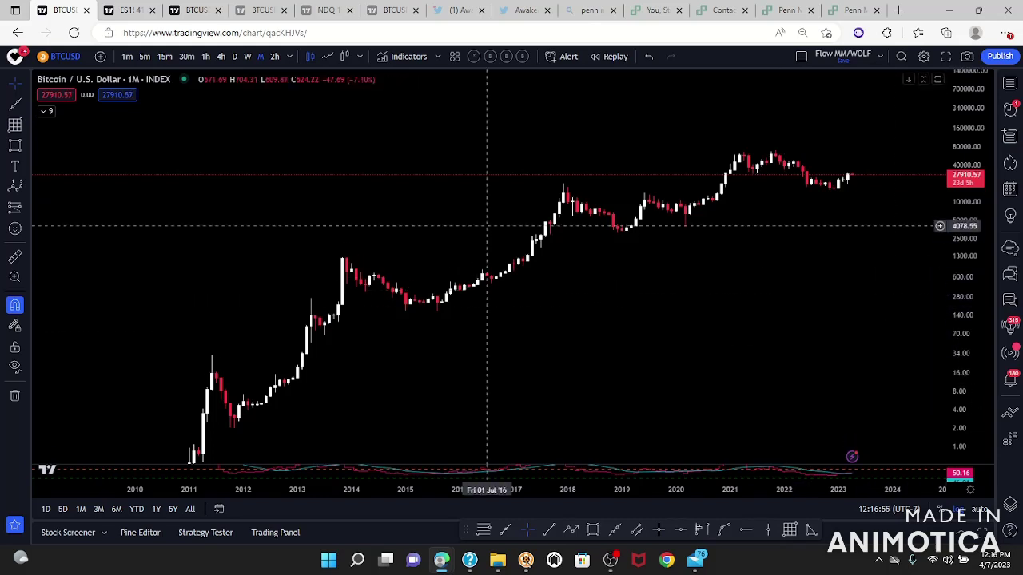
{"action": "left_click", "coordinate": [14, 104]}
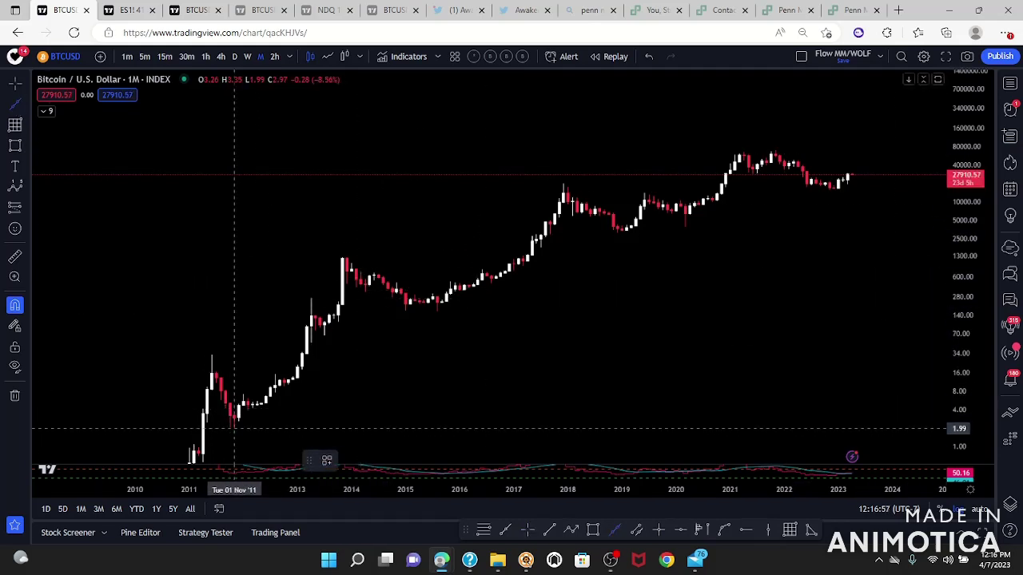
{"action": "left_click", "coordinate": [235, 428]}
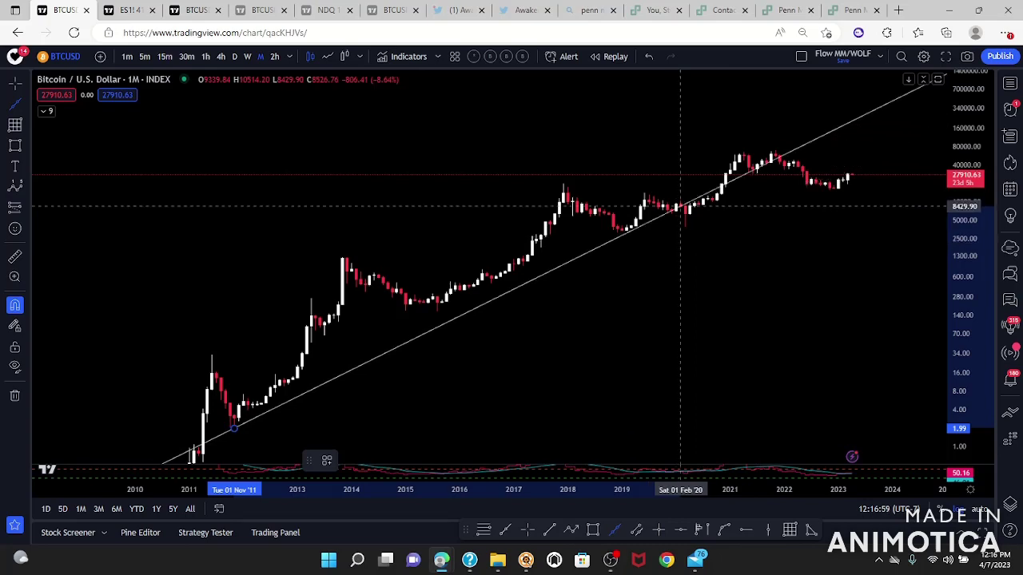
{"action": "left_click", "coordinate": [682, 238]}
Step: Examine the monthly candles along the rising trend line, from the 2011 low to the most recent price
{"action": "left_click_drag", "start_coordinate": [838, 271], "coordinate": [854, 306]}
{"action": "scroll", "coordinate": [853, 307], "scroll_direction": "up", "scroll_amount": 4}
{"action": "scroll", "coordinate": [854, 306], "scroll_direction": "down", "scroll_amount": 5}
{"action": "left_click_drag", "start_coordinate": [772, 252], "coordinate": [770, 252]}
{"action": "scroll", "coordinate": [807, 299], "scroll_direction": "up", "scroll_amount": 2}
{"action": "left_click_drag", "start_coordinate": [700, 299], "coordinate": [725, 277]}
{"action": "mouse_move", "coordinate": [750, 335]}
{"action": "left_mouse_down"}
{"action": "mouse_move", "coordinate": [757, 379]}
{"action": "mouse_move", "coordinate": [741, 335]}
{"action": "left_mouse_up"}
{"action": "left_click_drag", "start_coordinate": [823, 343], "coordinate": [826, 350]}
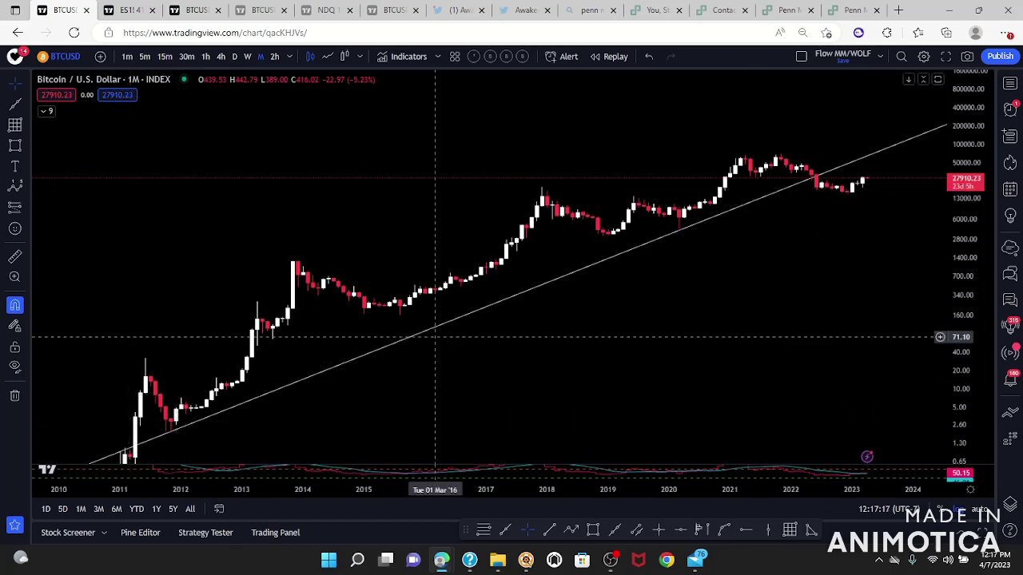
{"action": "left_click_drag", "start_coordinate": [653, 359], "coordinate": [646, 359]}
Step: Make the hidden 3EMA indicator visible on the chart and collapse the indicator list
{"action": "left_click", "coordinate": [45, 112]}
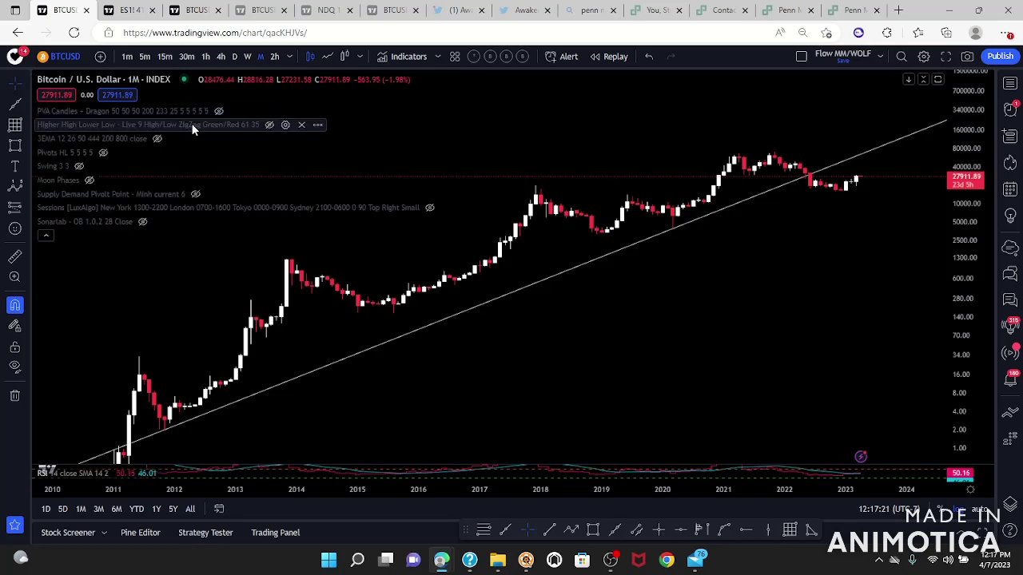
{"action": "left_click", "coordinate": [156, 138]}
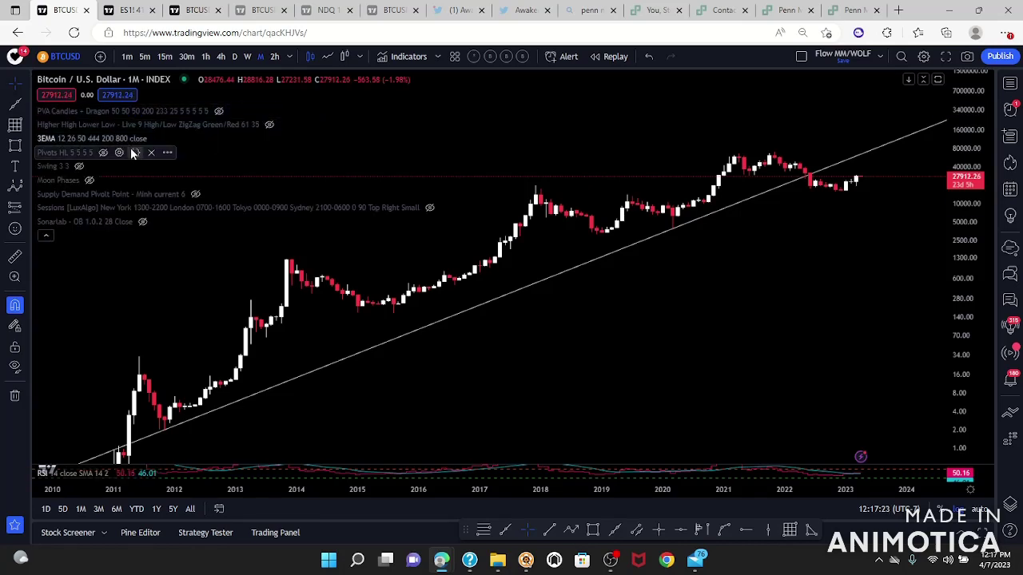
{"action": "left_click", "coordinate": [46, 236]}
Step: Examine how the monthly candles sit against the moving averages and the rising trend line
{"action": "scroll", "coordinate": [879, 367], "scroll_direction": "down", "scroll_amount": 3}
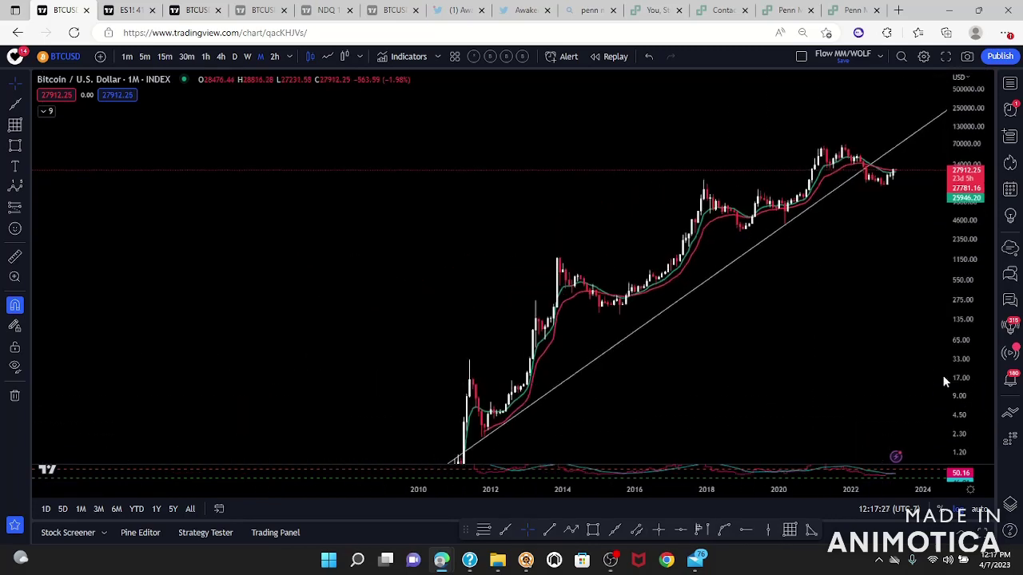
{"action": "scroll", "coordinate": [896, 361], "scroll_direction": "up", "scroll_amount": 3}
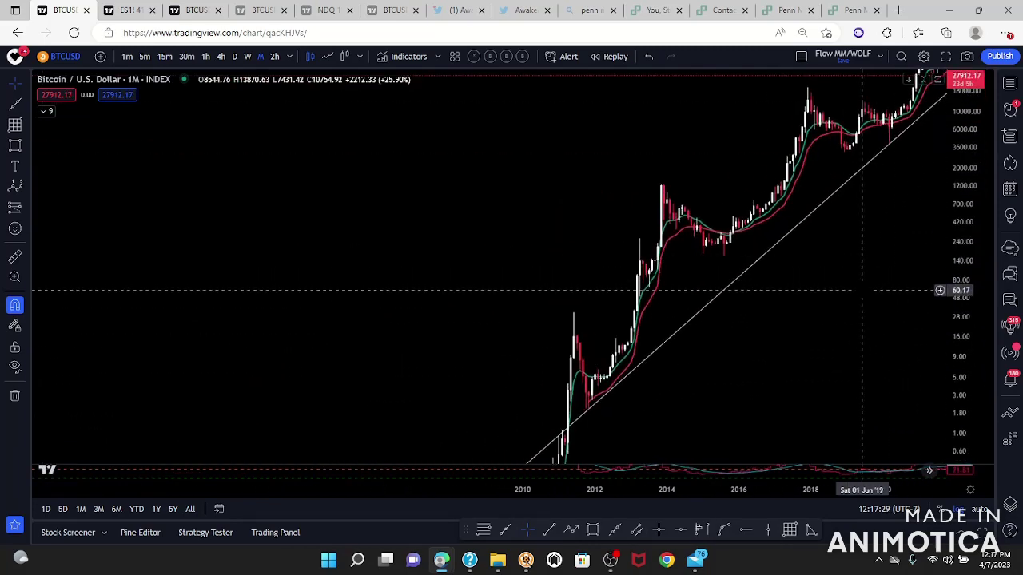
{"action": "left_click_drag", "start_coordinate": [852, 305], "coordinate": [766, 377]}
{"action": "left_click_drag", "start_coordinate": [977, 216], "coordinate": [974, 326]}
{"action": "left_click_drag", "start_coordinate": [892, 309], "coordinate": [832, 313]}
{"action": "scroll", "coordinate": [832, 313], "scroll_direction": "down", "scroll_amount": 3}
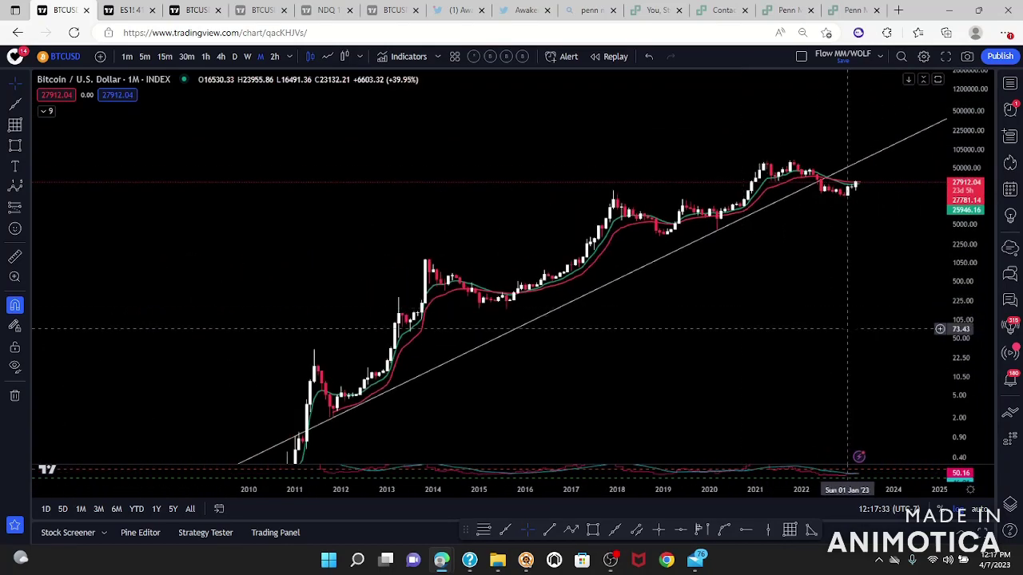
{"action": "left_click_drag", "start_coordinate": [792, 324], "coordinate": [795, 349]}
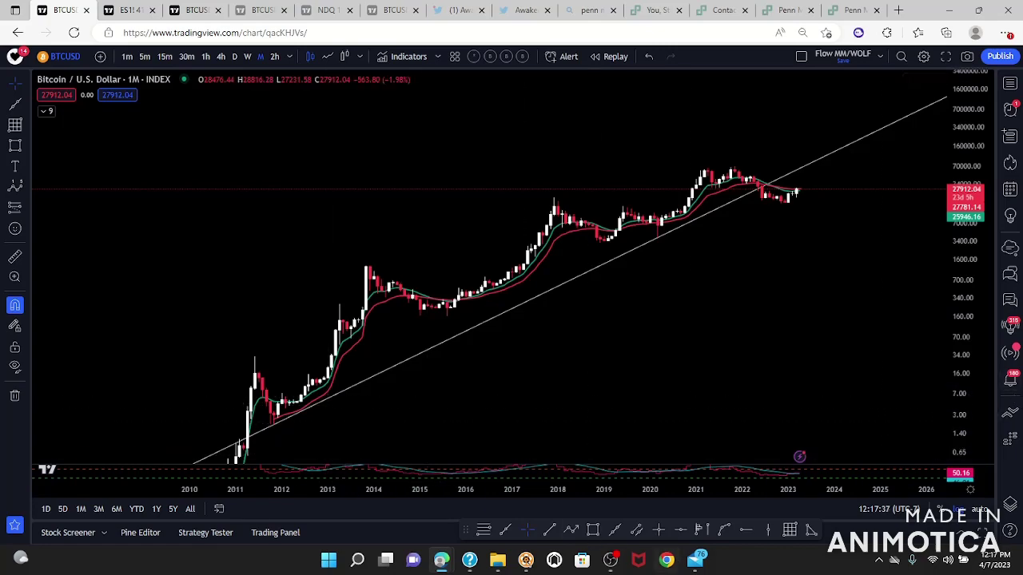
{"action": "left_click_drag", "start_coordinate": [826, 363], "coordinate": [725, 409]}
{"action": "left_click_drag", "start_coordinate": [965, 404], "coordinate": [924, 170]}
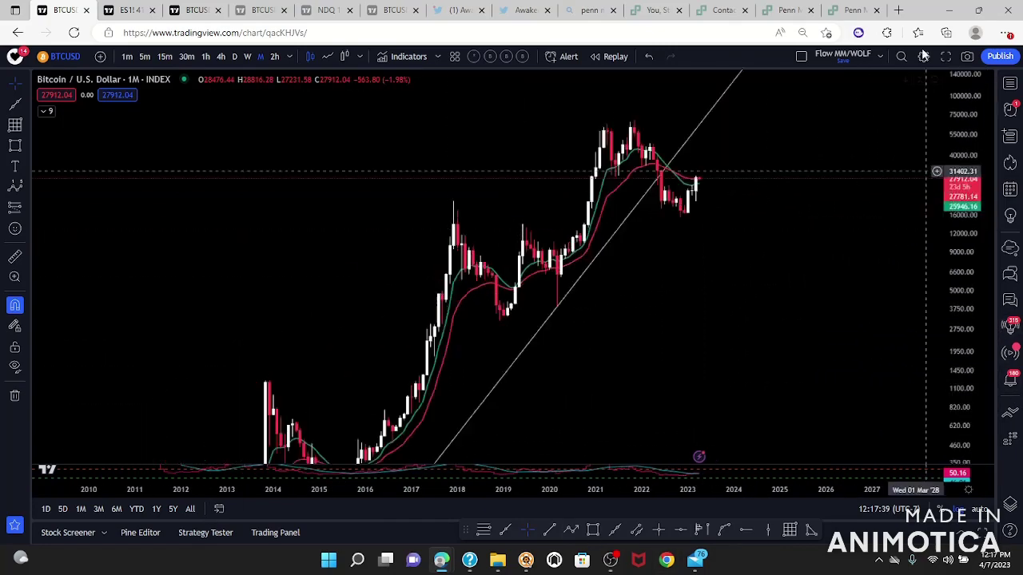
{"action": "scroll", "coordinate": [721, 413], "scroll_direction": "up", "scroll_amount": 5}
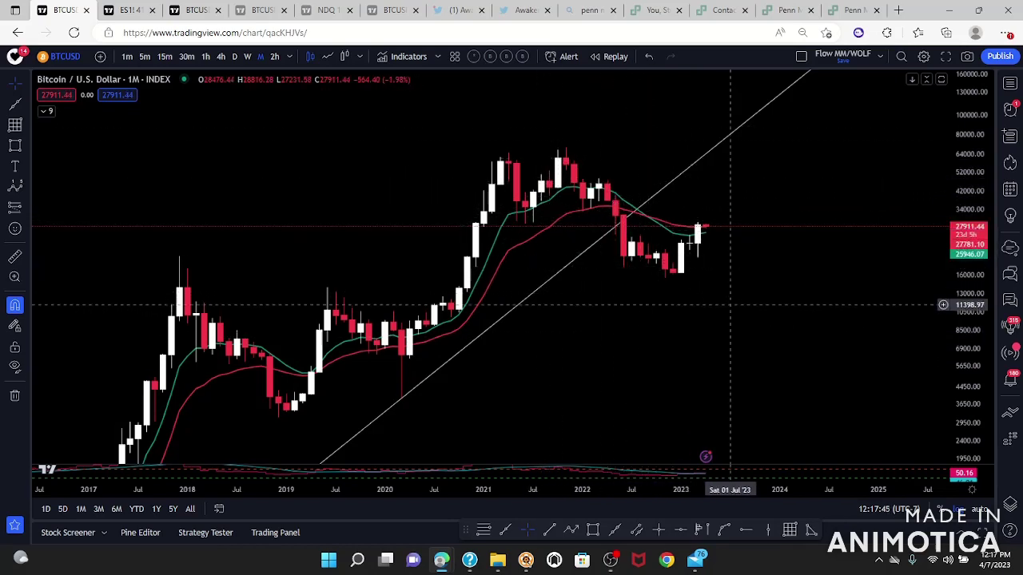
{"action": "left_click_drag", "start_coordinate": [746, 288], "coordinate": [702, 327]}
{"action": "left_click_drag", "start_coordinate": [966, 214], "coordinate": [968, 333]}
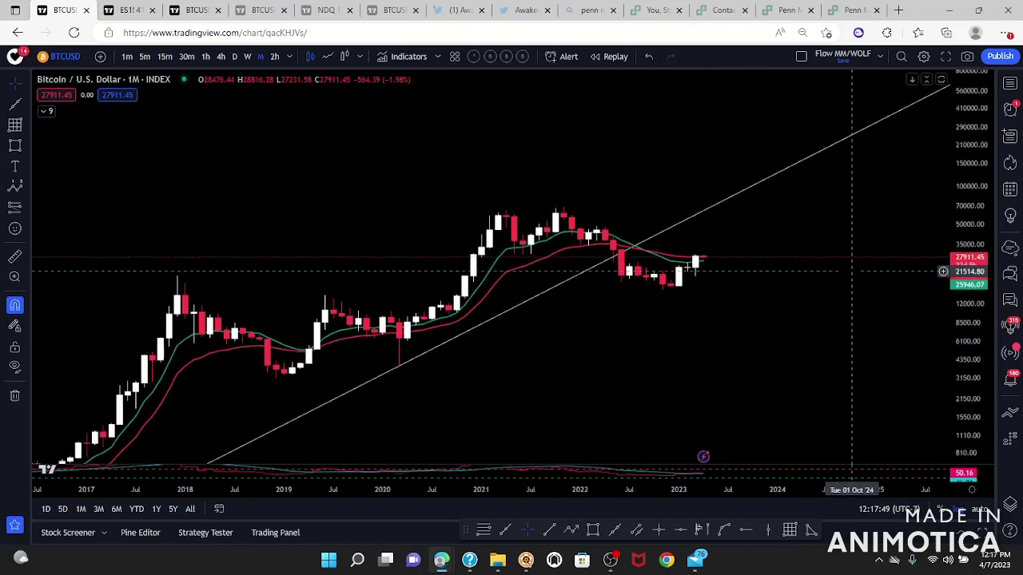
Step: Draw an extended trend line from the November 2021 high at 68997.75 through the April 2022 high at 47455.70
{"action": "left_click_drag", "start_coordinate": [738, 336], "coordinate": [739, 365]}
{"action": "double_click", "coordinate": [952, 326]}
{"action": "left_click_drag", "start_coordinate": [956, 324], "coordinate": [957, 131]}
{"action": "left_click_drag", "start_coordinate": [776, 238], "coordinate": [845, 355]}
{"action": "scroll", "coordinate": [844, 355], "scroll_direction": "up", "scroll_amount": 5}
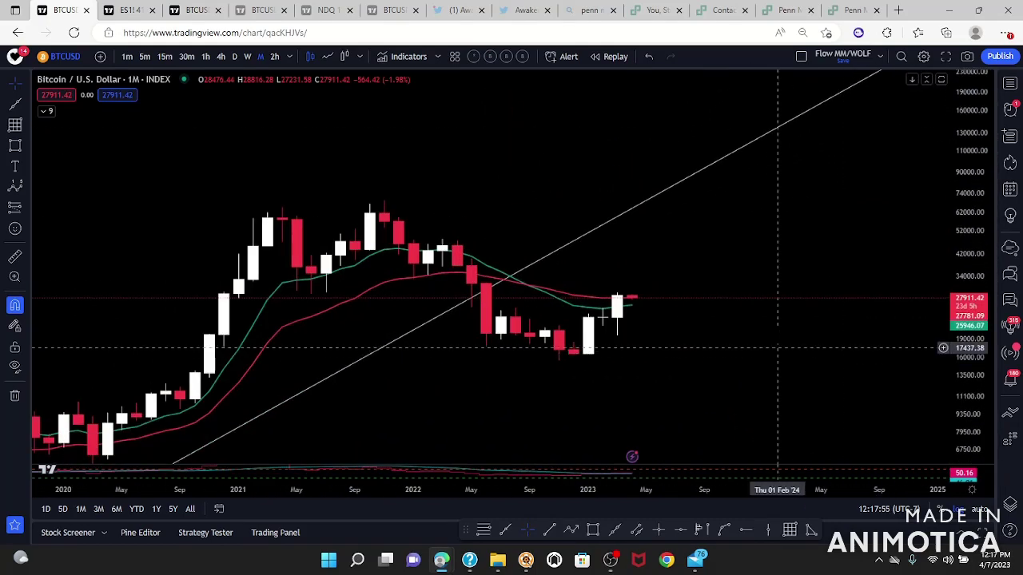
{"action": "left_click", "coordinate": [15, 103]}
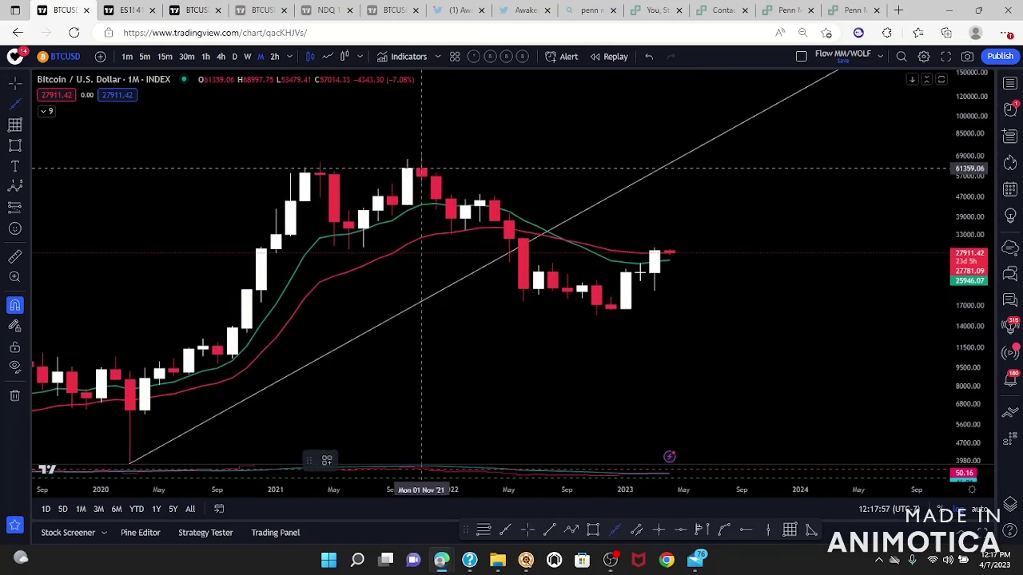
{"action": "left_click", "coordinate": [421, 155]}
{"action": "left_click", "coordinate": [493, 196]}
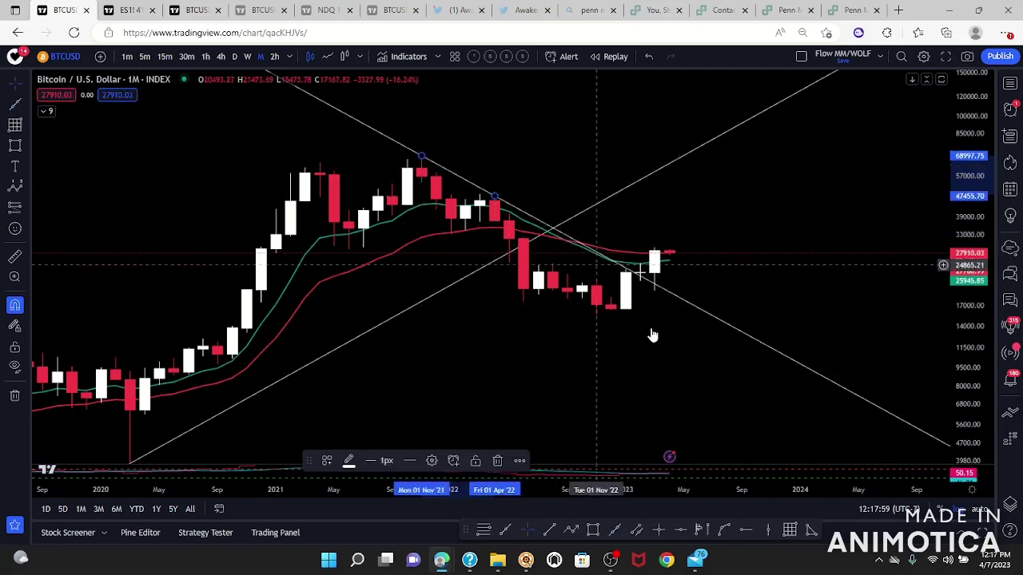
Step: Make the hidden Pivots HL indicator visible to label the swing highs and lows
{"action": "scroll", "coordinate": [657, 328], "scroll_direction": "down", "scroll_amount": 1}
{"action": "scroll", "coordinate": [660, 334], "scroll_direction": "down", "scroll_amount": 3}
{"action": "left_click_drag", "start_coordinate": [763, 368], "coordinate": [775, 263]}
{"action": "scroll", "coordinate": [806, 370], "scroll_direction": "up", "scroll_amount": 4}
{"action": "left_click_drag", "start_coordinate": [703, 397], "coordinate": [674, 449]}
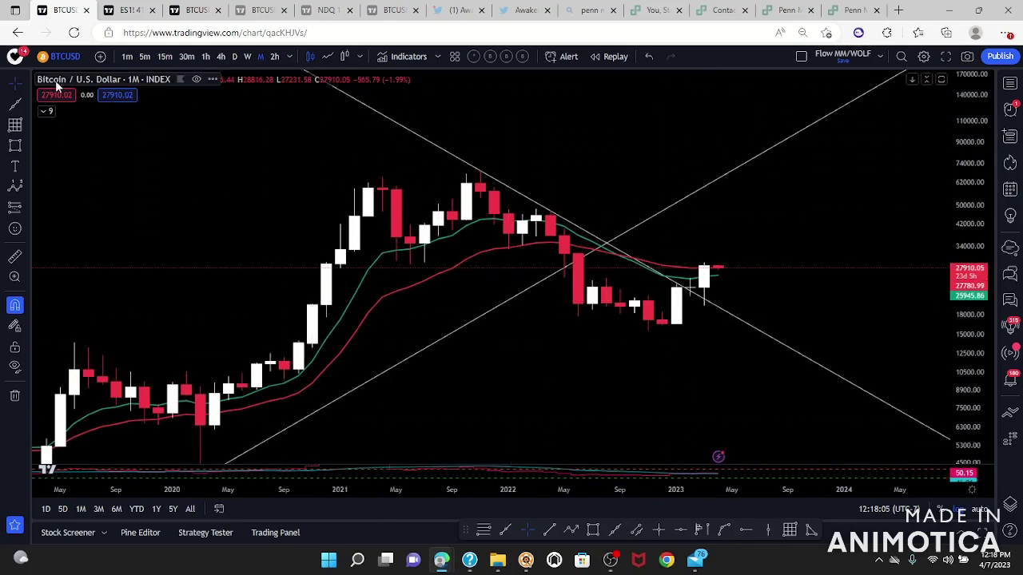
{"action": "left_click", "coordinate": [46, 112]}
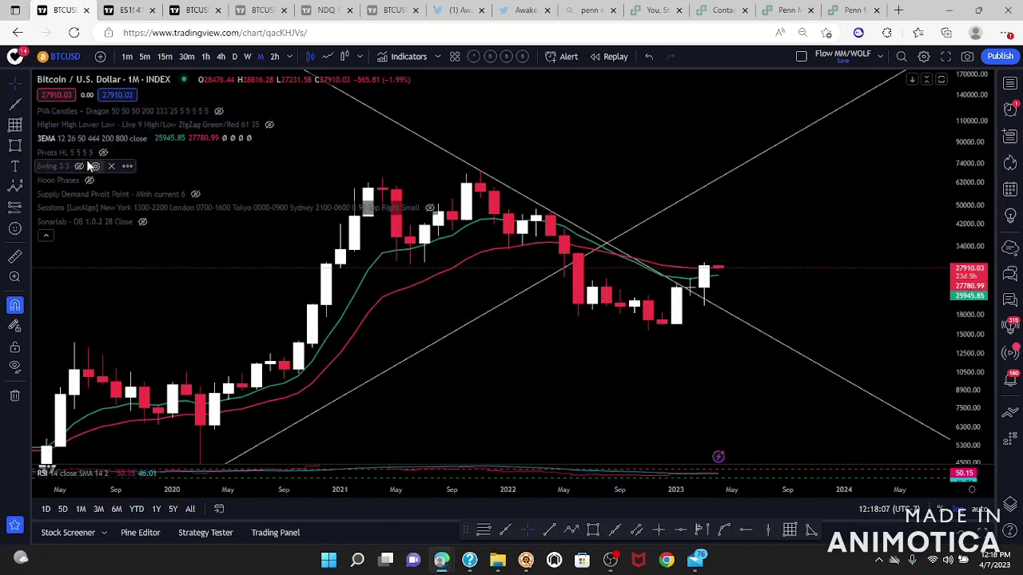
{"action": "left_click", "coordinate": [104, 151]}
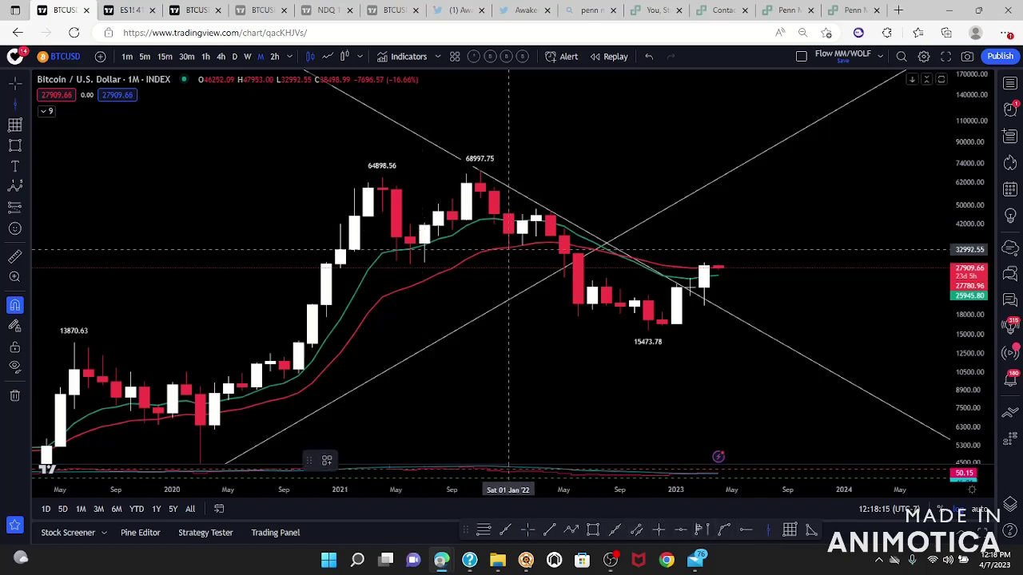
Step: Mark November 2021 and November 2022 with vertical lines, and add a horizontal ray at 17437.38 where the November 2021 line meets the rising trend line
{"action": "left_click", "coordinate": [481, 275]}
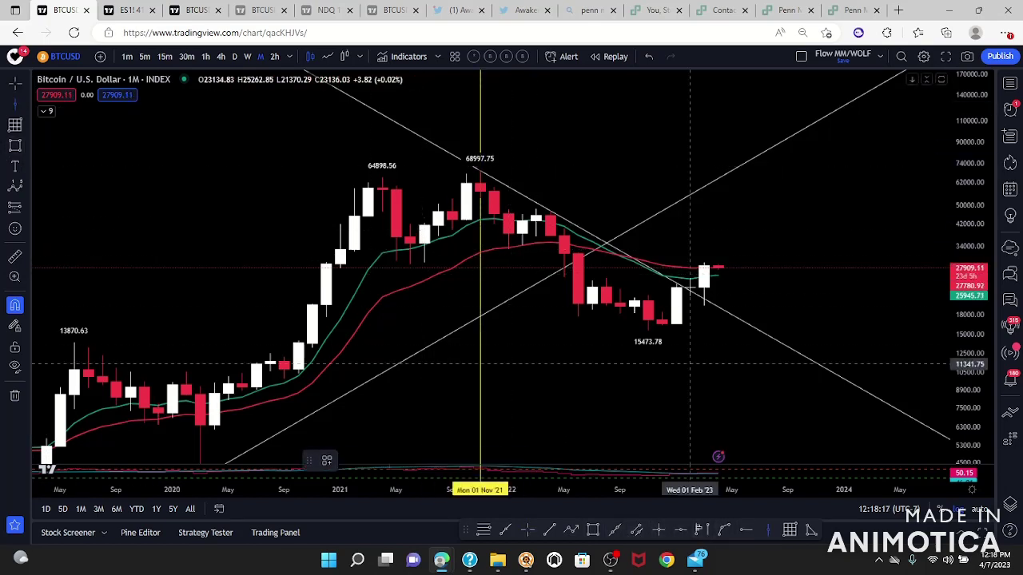
{"action": "left_click", "coordinate": [648, 341]}
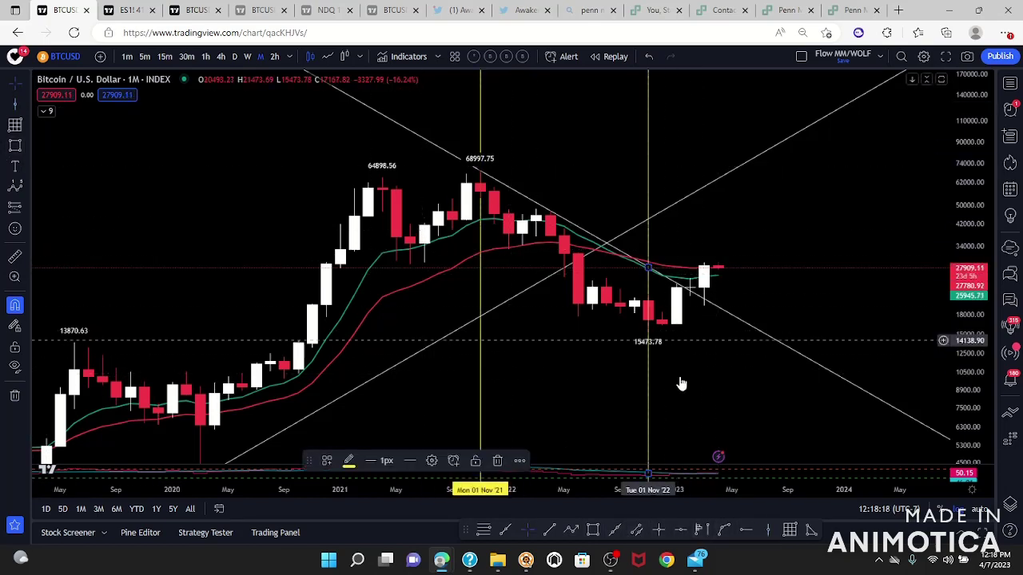
{"action": "left_click", "coordinate": [744, 531]}
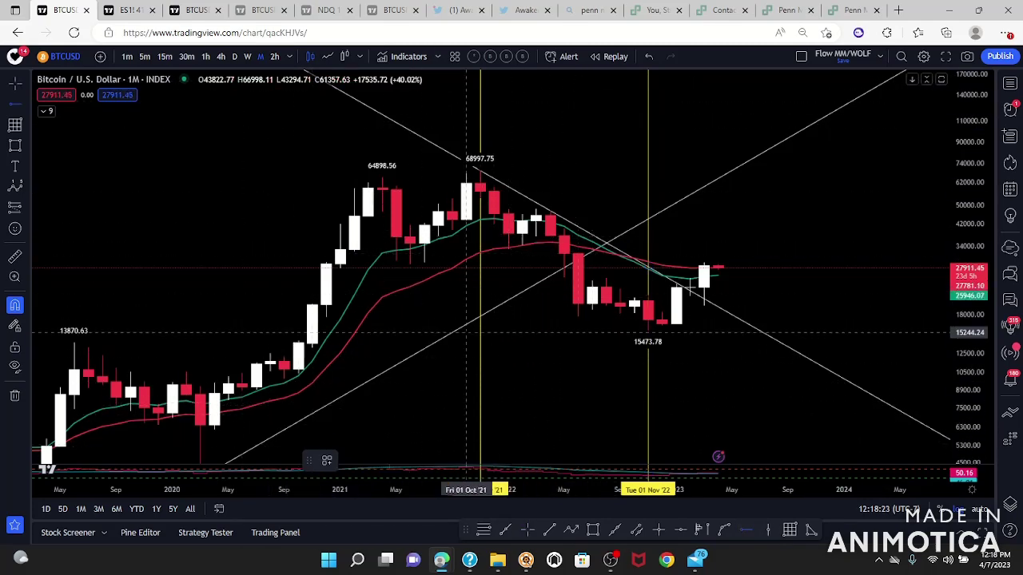
{"action": "left_click", "coordinate": [480, 318]}
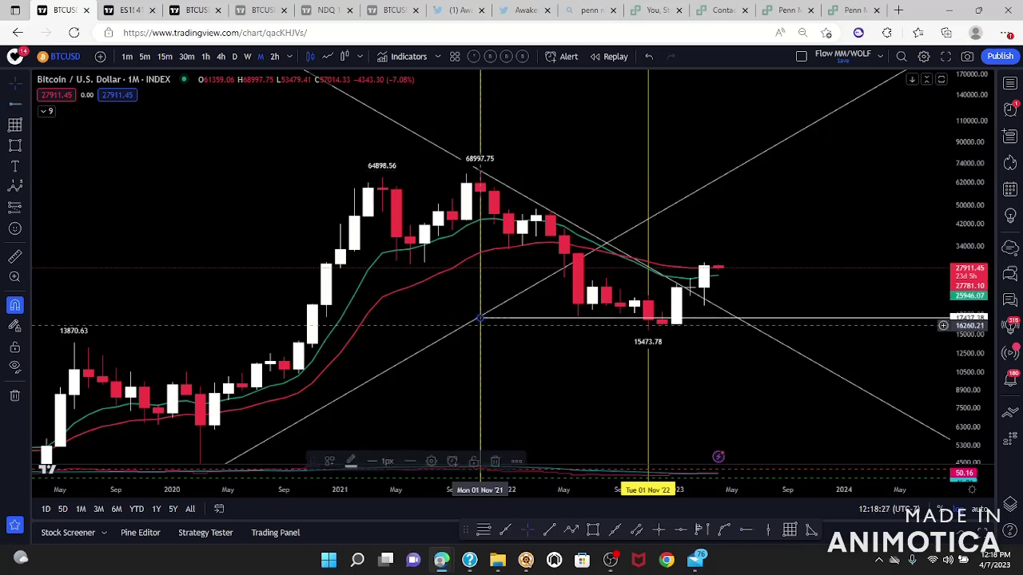
Step: Examine the labelled pivot highs and lows of earlier cycles against the trend lines, moving averages and vertical lines
{"action": "scroll", "coordinate": [514, 354], "scroll_direction": "down", "scroll_amount": 6}
{"action": "left_click_drag", "start_coordinate": [726, 394], "coordinate": [725, 302]}
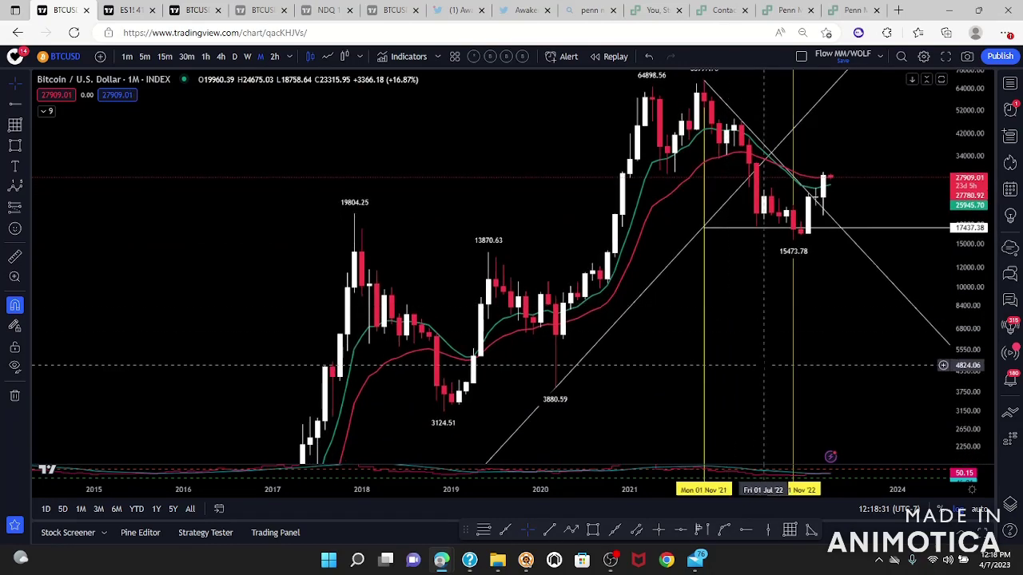
{"action": "scroll", "coordinate": [763, 366], "scroll_direction": "up", "scroll_amount": 3}
{"action": "scroll", "coordinate": [639, 383], "scroll_direction": "up", "scroll_amount": 3}
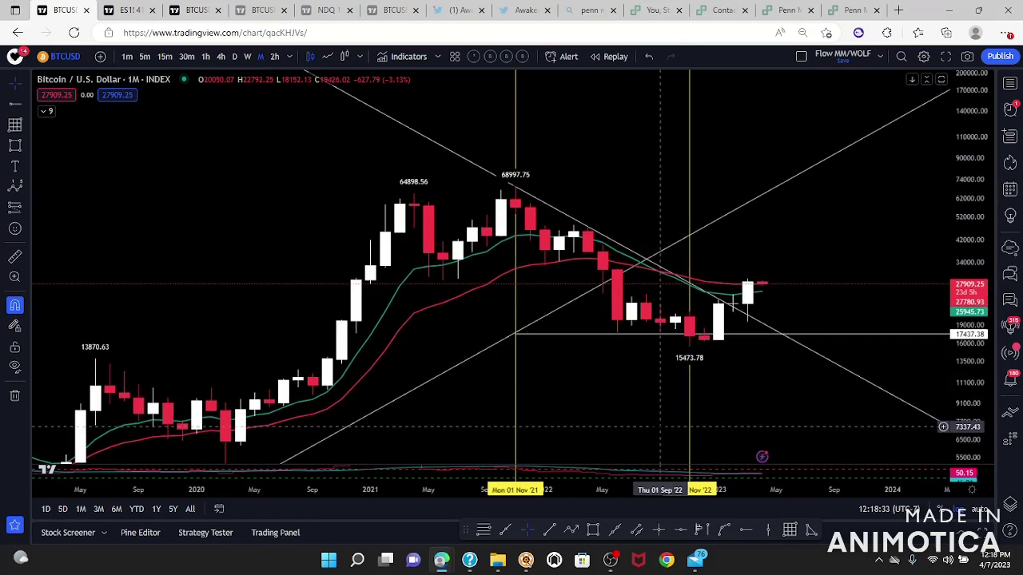
{"action": "left_click_drag", "start_coordinate": [607, 414], "coordinate": [742, 309]}
{"action": "left_click_drag", "start_coordinate": [751, 345], "coordinate": [743, 375]}
{"action": "left_click_drag", "start_coordinate": [787, 341], "coordinate": [723, 359]}
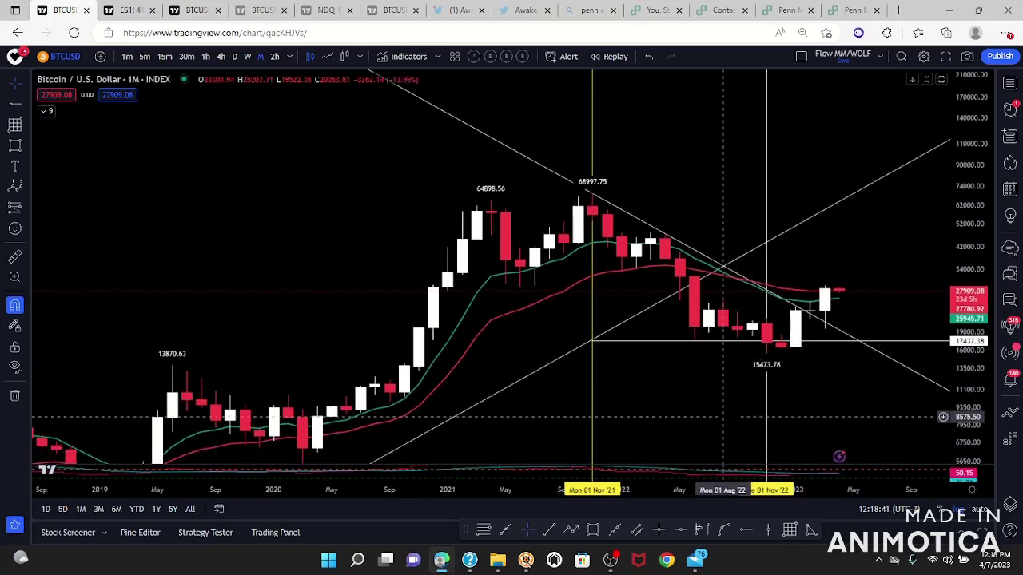
{"action": "left_click_drag", "start_coordinate": [964, 403], "coordinate": [964, 315]}
{"action": "left_click_drag", "start_coordinate": [709, 406], "coordinate": [724, 195]}
{"action": "scroll", "coordinate": [791, 320], "scroll_direction": "down", "scroll_amount": 5}
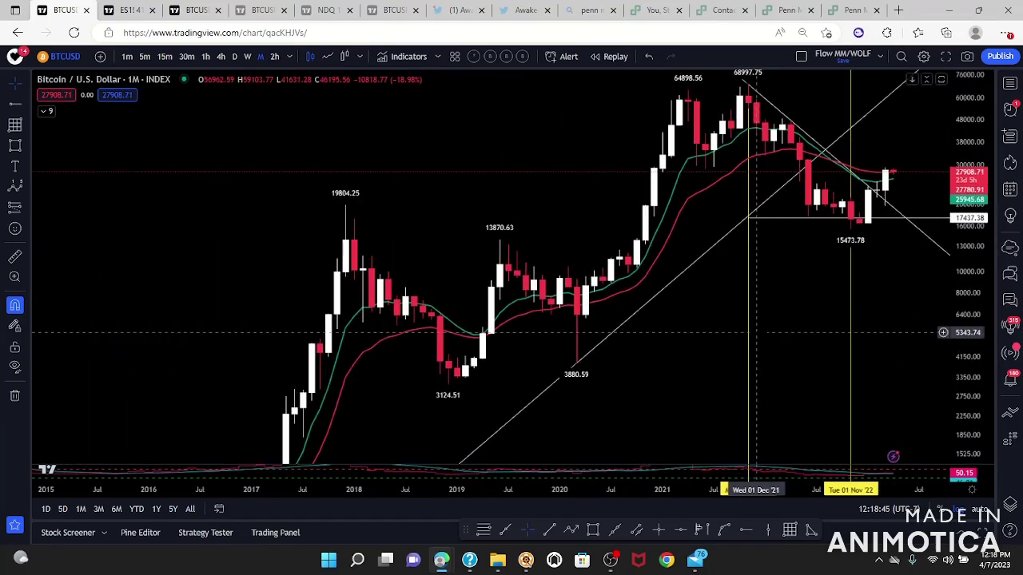
{"action": "left_click_drag", "start_coordinate": [810, 383], "coordinate": [783, 143]}
{"action": "left_click_drag", "start_coordinate": [975, 174], "coordinate": [962, 311]}
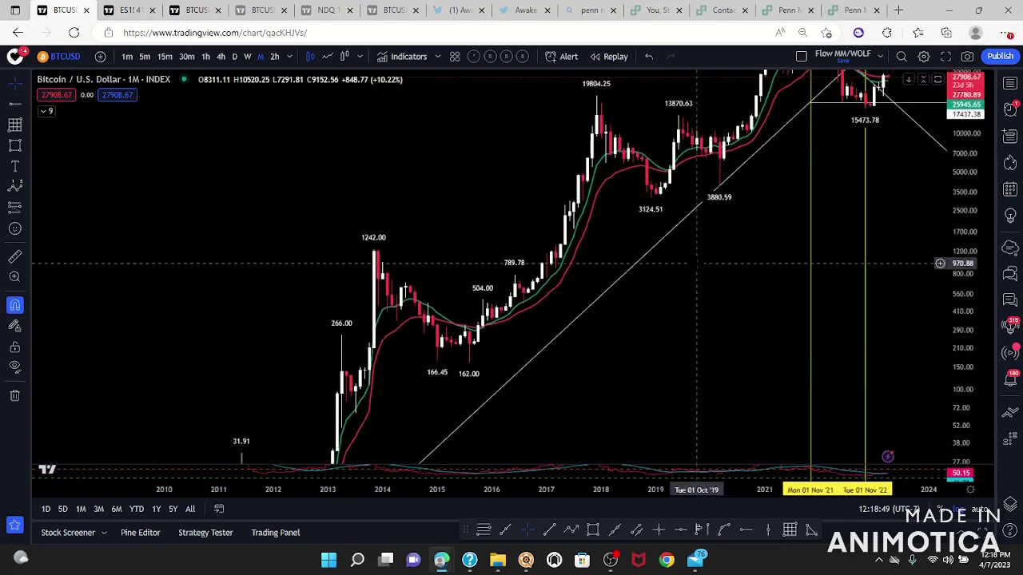
{"action": "scroll", "coordinate": [700, 263], "scroll_direction": "up", "scroll_amount": 9}
{"action": "left_click_drag", "start_coordinate": [644, 170], "coordinate": [648, 335]}
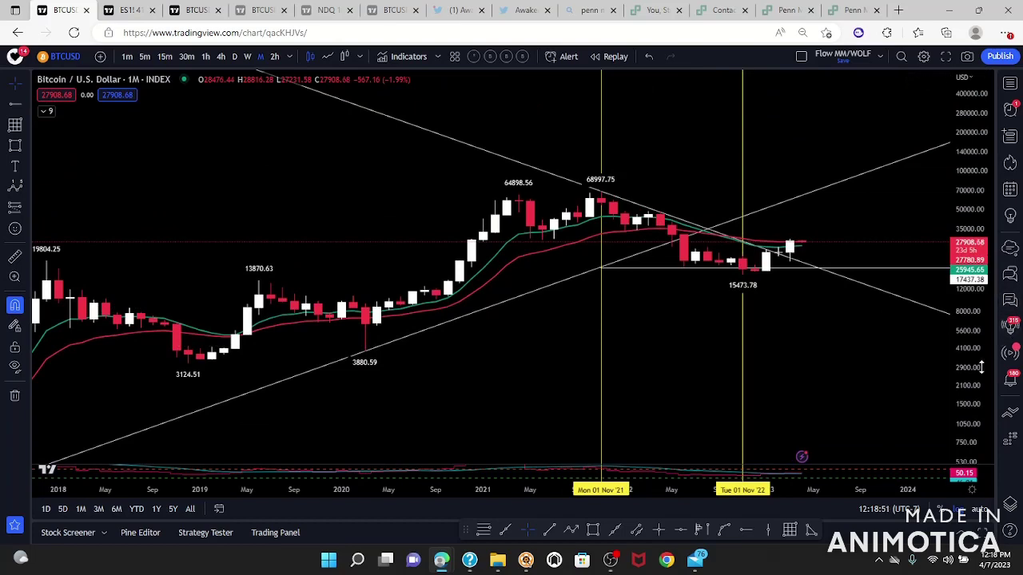
Step: Add a horizontal ray at 28360.98 starting from the November 2022 vertical line
{"action": "left_click_drag", "start_coordinate": [979, 367], "coordinate": [980, 335]}
{"action": "left_click_drag", "start_coordinate": [871, 435], "coordinate": [872, 457]}
{"action": "scroll", "coordinate": [857, 433], "scroll_direction": "up", "scroll_amount": 5}
{"action": "left_click_drag", "start_coordinate": [742, 394], "coordinate": [728, 423]}
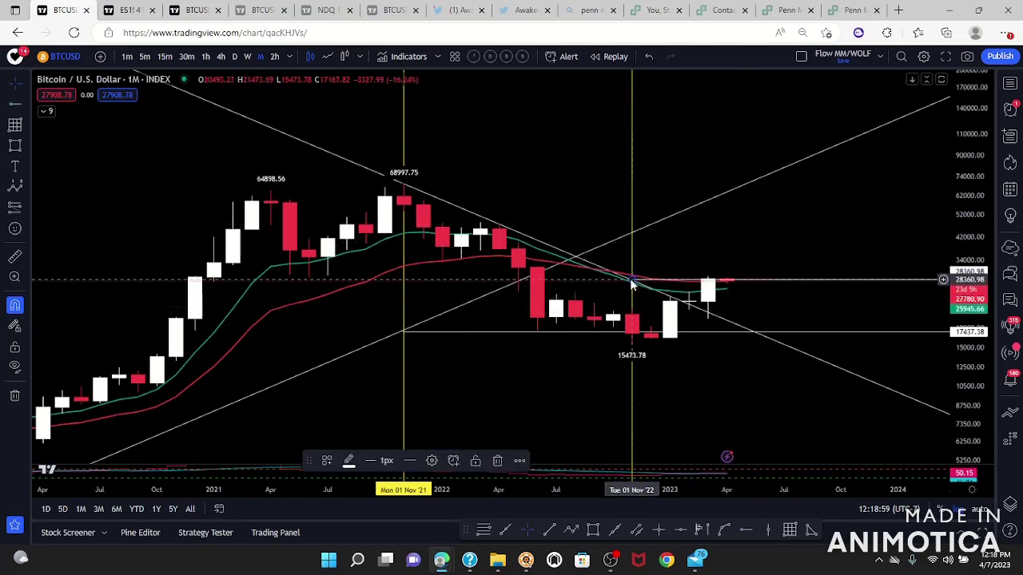
Step: Switch the Bitcoin chart to the weekly timeframe, framing the price action from November 2021 to April 2023
{"action": "left_click_drag", "start_coordinate": [963, 264], "coordinate": [955, 106]}
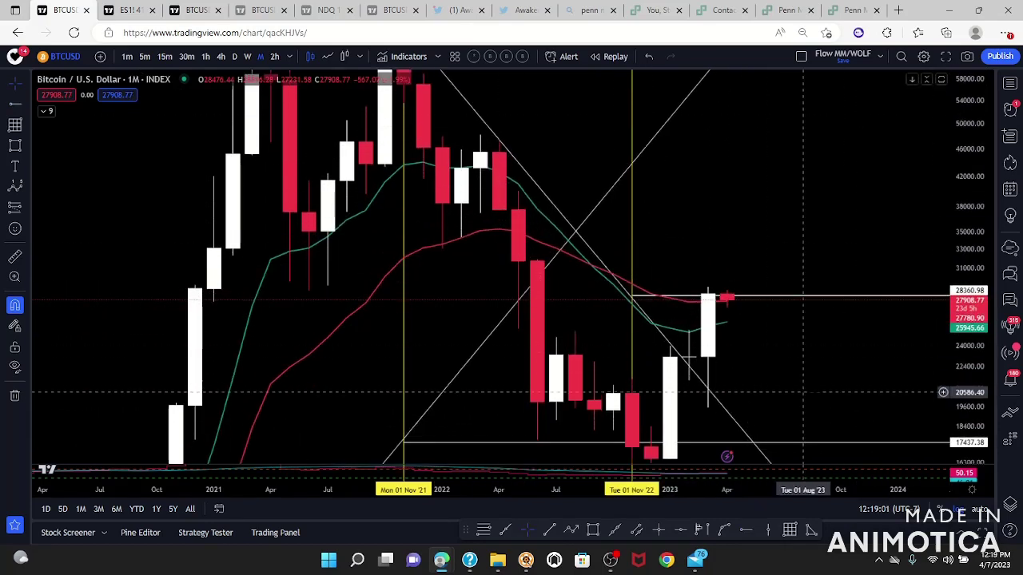
{"action": "left_click_drag", "start_coordinate": [822, 370], "coordinate": [868, 245]}
{"action": "scroll", "coordinate": [869, 245], "scroll_direction": "up", "scroll_amount": 5}
{"action": "left_click_drag", "start_coordinate": [760, 192], "coordinate": [768, 249]}
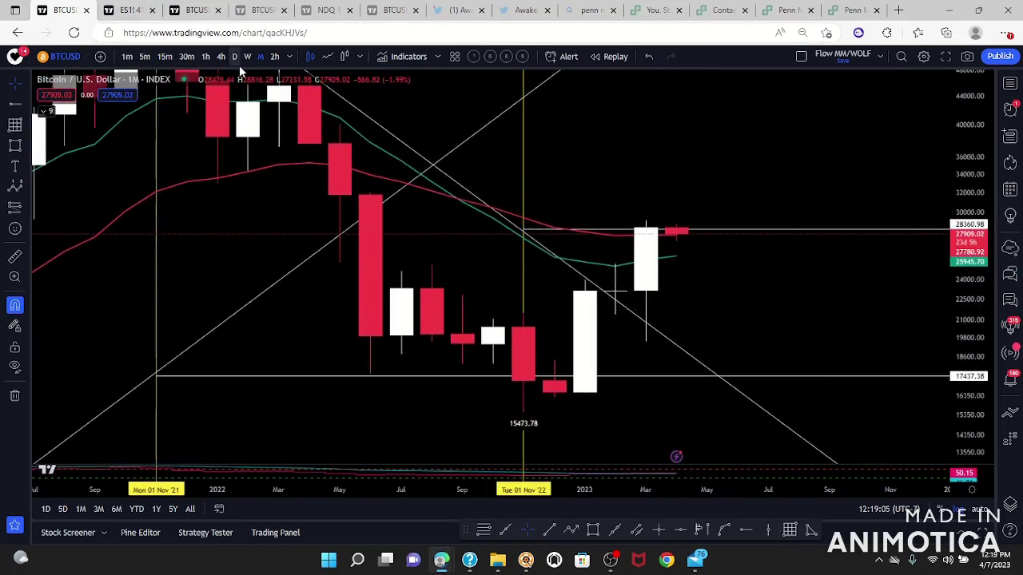
{"action": "left_click", "coordinate": [248, 57]}
{"action": "scroll", "coordinate": [859, 147], "scroll_direction": "down", "scroll_amount": 5}
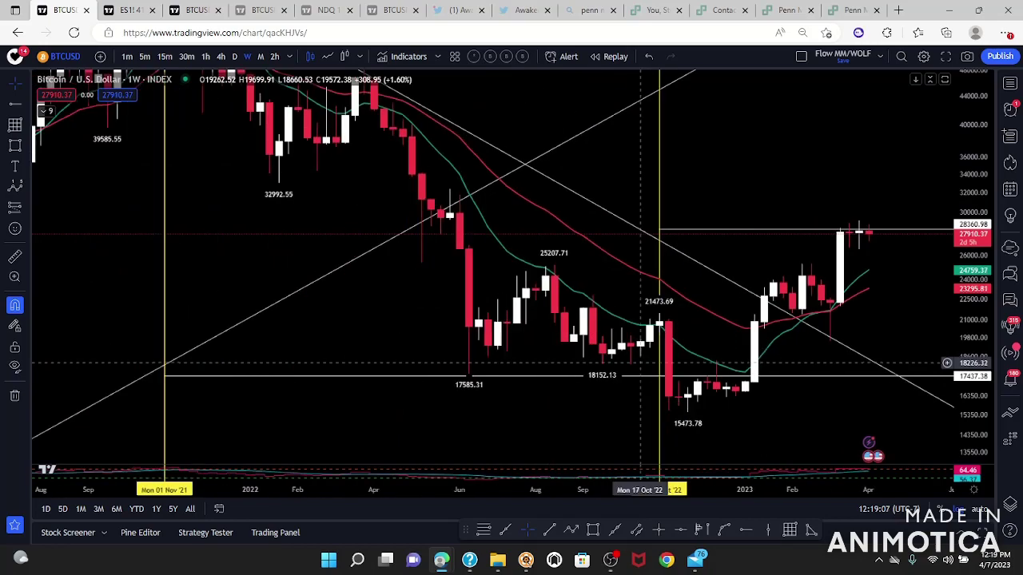
{"action": "left_click_drag", "start_coordinate": [859, 147], "coordinate": [760, 251]}
{"action": "left_click_drag", "start_coordinate": [979, 109], "coordinate": [977, 230]}
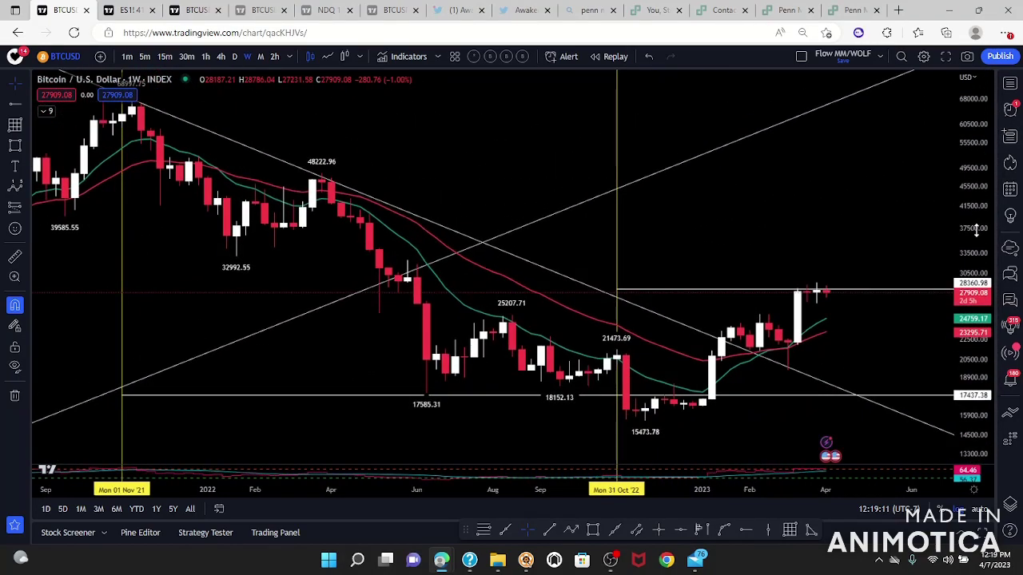
Step: Examine the weekly price action since November 2021 against the crossing trend lines, moving averages and the 28360.98 and 17437.38 rays
{"action": "left_click_drag", "start_coordinate": [835, 175], "coordinate": [788, 170]}
{"action": "scroll", "coordinate": [761, 290], "scroll_direction": "down", "scroll_amount": 6}
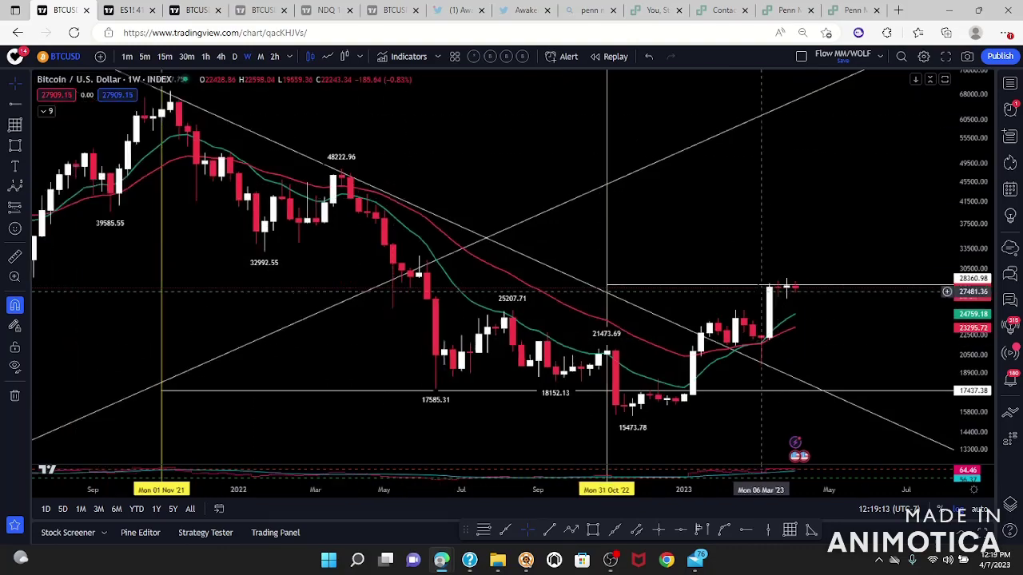
{"action": "left_click_drag", "start_coordinate": [927, 175], "coordinate": [749, 203]}
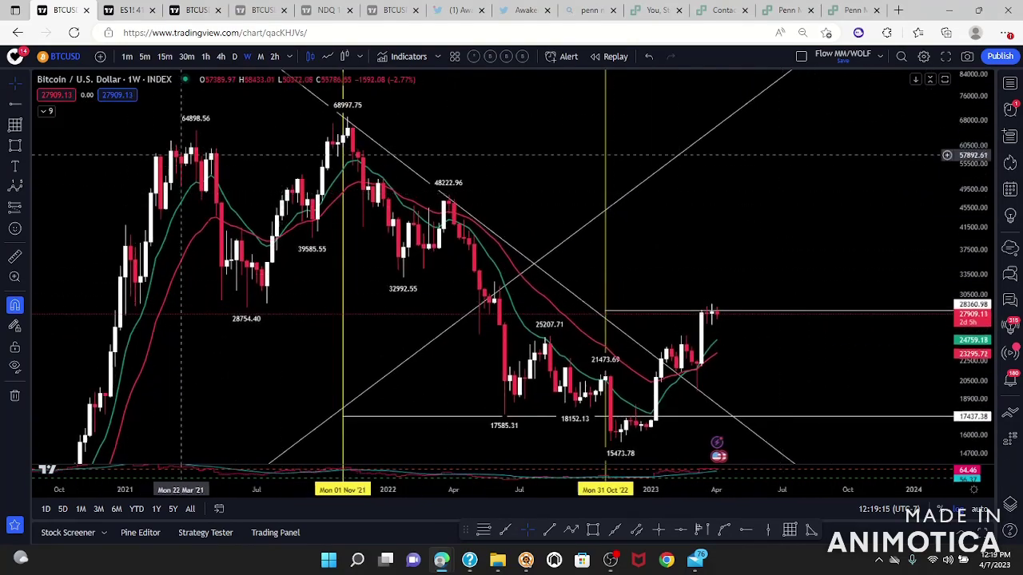
{"action": "left_click_drag", "start_coordinate": [770, 236], "coordinate": [896, 195]}
{"action": "scroll", "coordinate": [887, 196], "scroll_direction": "up", "scroll_amount": 2}
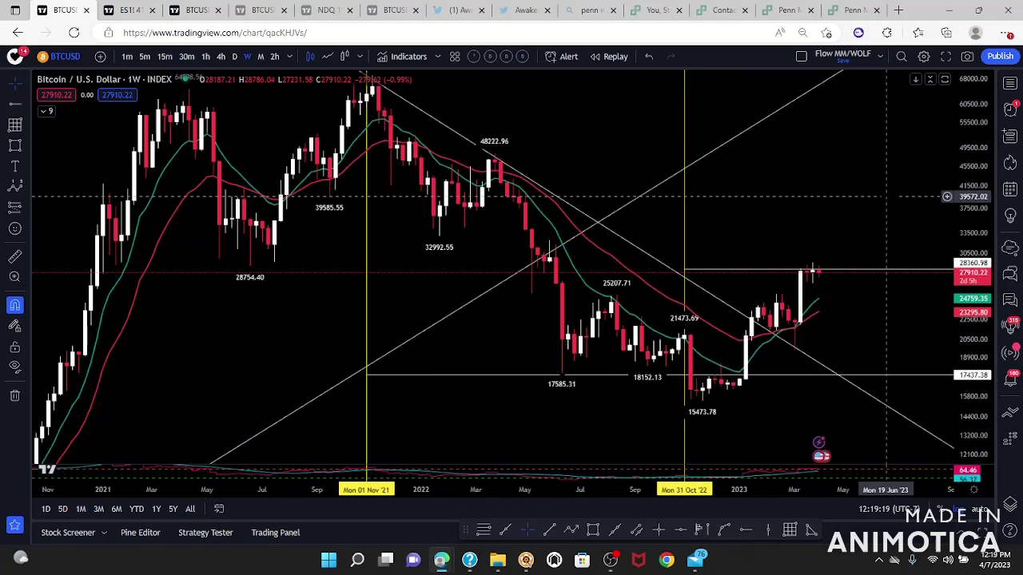
{"action": "left_click_drag", "start_coordinate": [868, 334], "coordinate": [726, 325]}
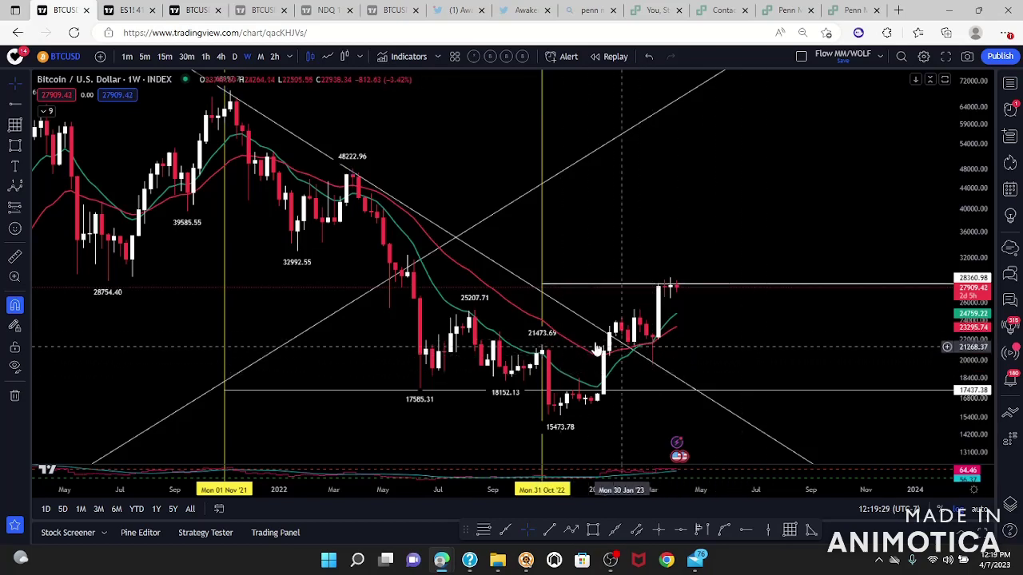
{"action": "left_click_drag", "start_coordinate": [696, 352], "coordinate": [767, 318]}
{"action": "scroll", "coordinate": [791, 361], "scroll_direction": "down", "scroll_amount": 2}
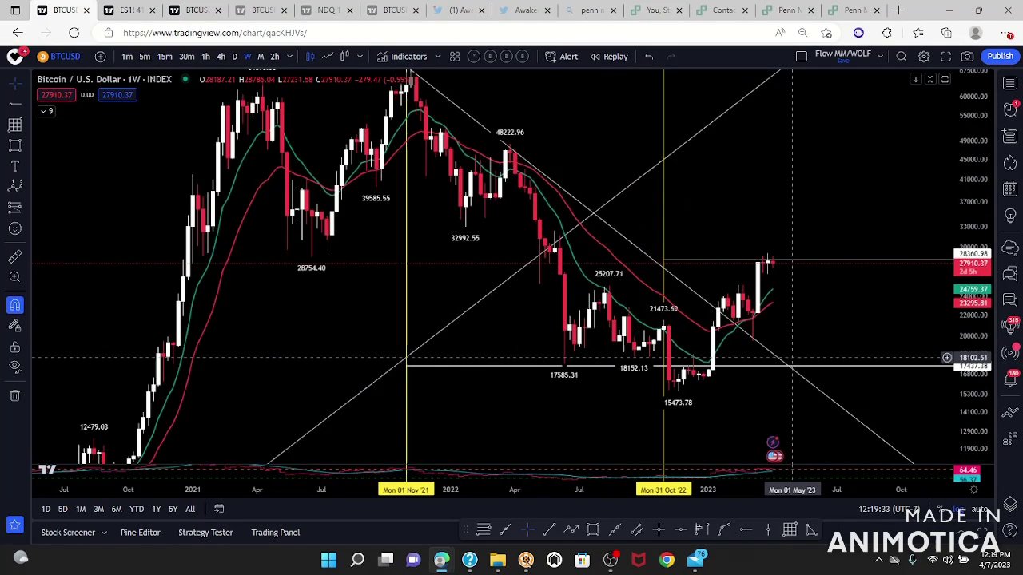
{"action": "scroll", "coordinate": [797, 342], "scroll_direction": "up", "scroll_amount": 2}
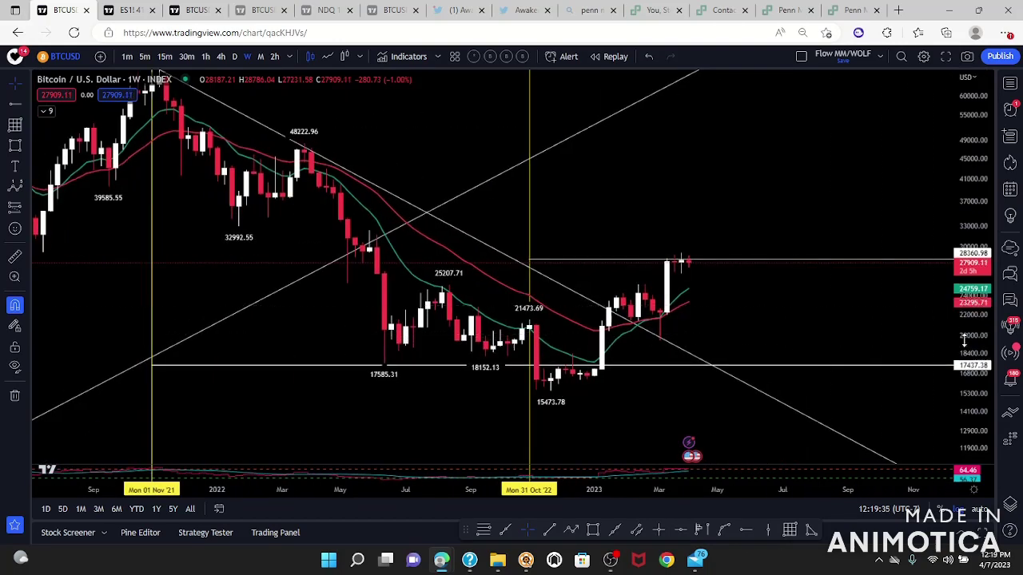
{"action": "left_click_drag", "start_coordinate": [964, 348], "coordinate": [953, 296]}
{"action": "left_click_drag", "start_coordinate": [831, 304], "coordinate": [852, 326]}
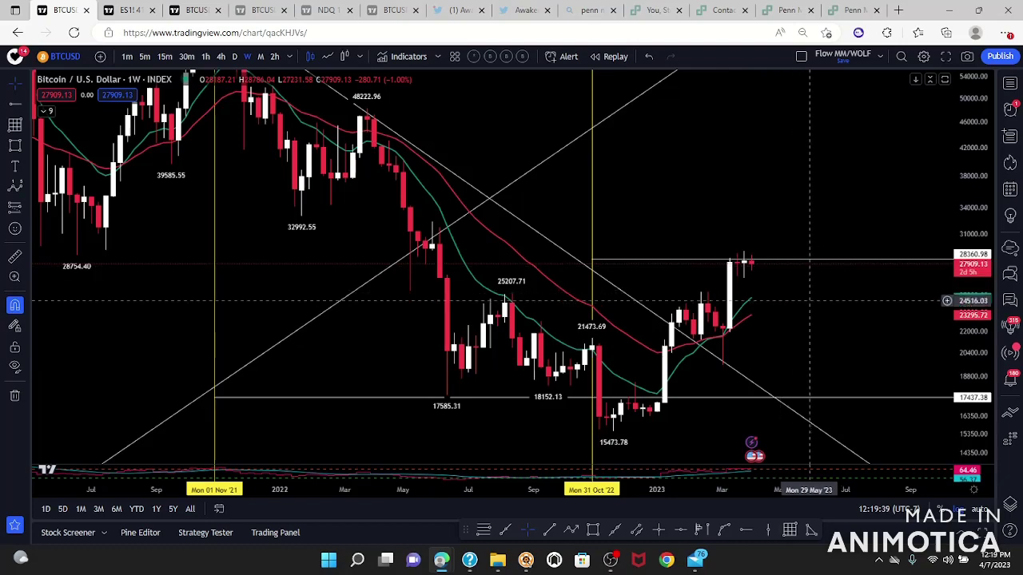
{"action": "scroll", "coordinate": [807, 307], "scroll_direction": "up", "scroll_amount": 3}
{"action": "left_click_drag", "start_coordinate": [807, 305], "coordinate": [803, 304]}
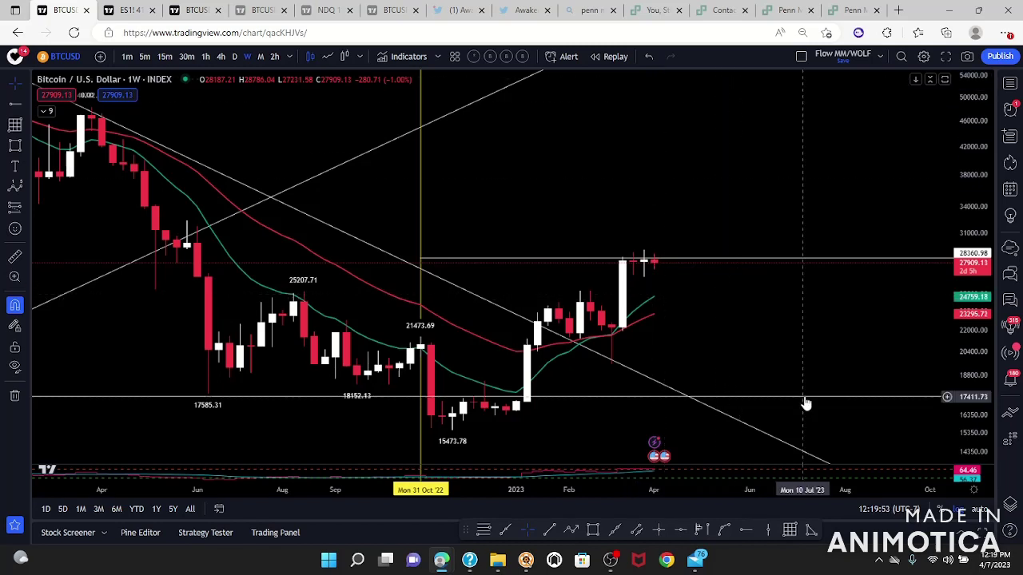
Step: Show the hidden Higher High Lower Low indicator on the weekly chart and set its ZigZag period to 6
{"action": "left_click", "coordinate": [49, 112]}
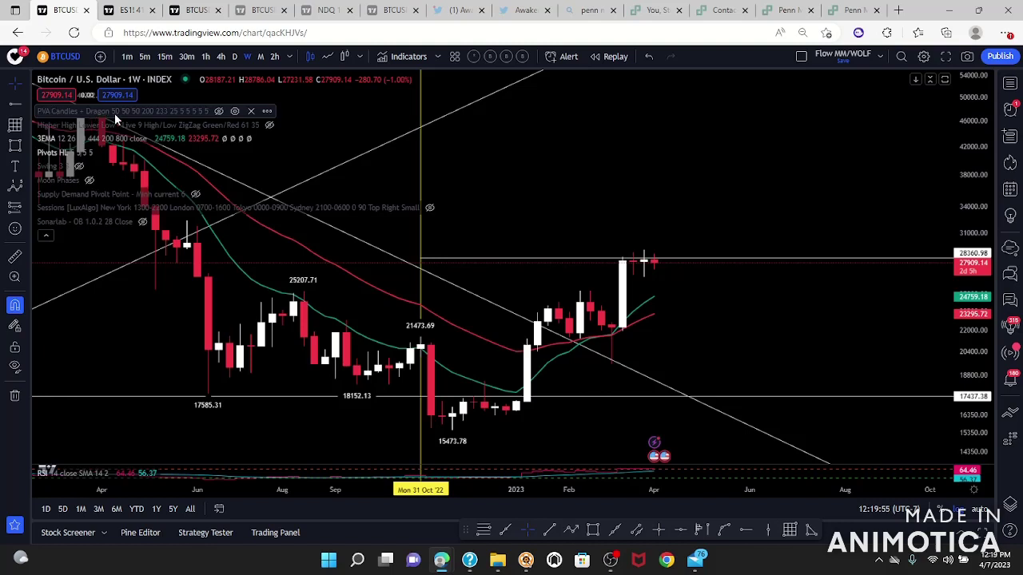
{"action": "left_click", "coordinate": [268, 125]}
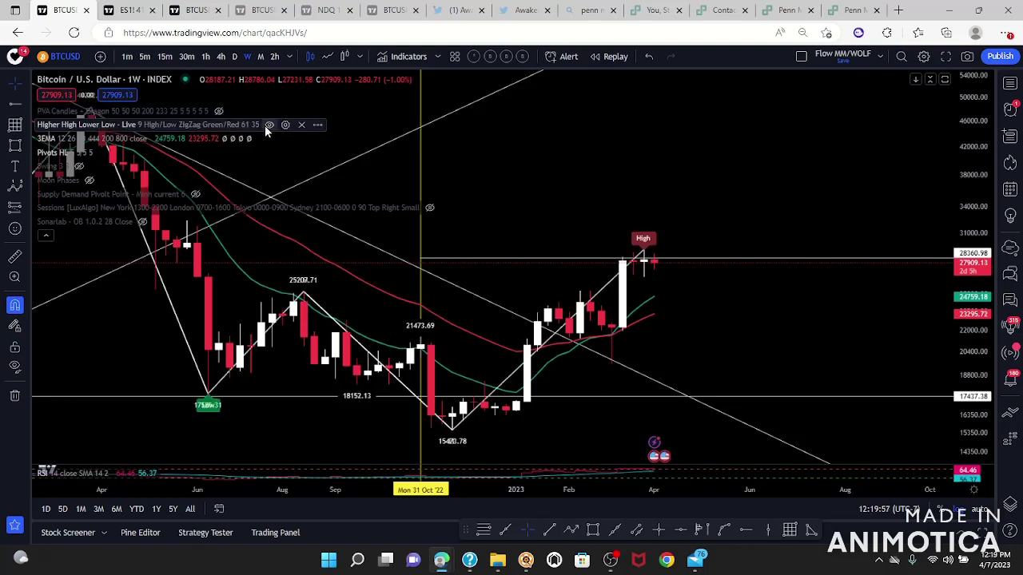
{"action": "left_click", "coordinate": [284, 124]}
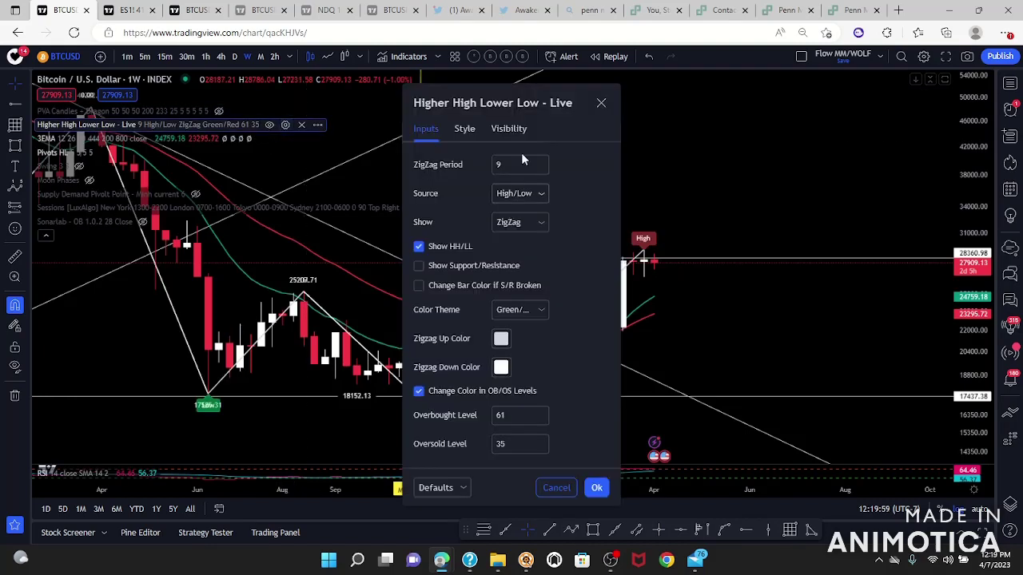
{"action": "type", "text": "6"}
{"action": "left_click", "coordinate": [592, 492]}
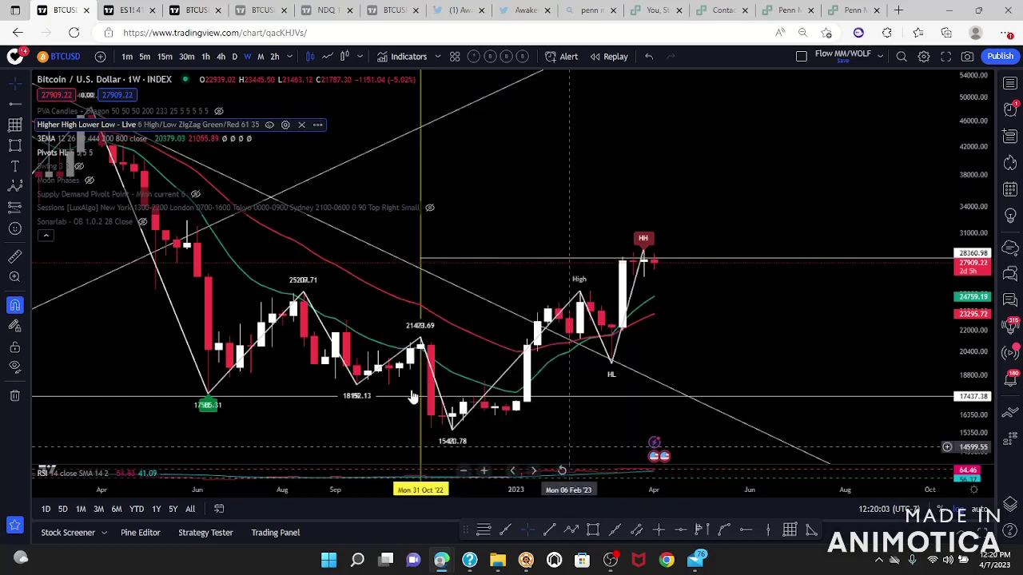
Step: Examine the weekly zigzag swings from the 2022 lows up to the latest higher high near the 28360.98 ray
{"action": "left_click_drag", "start_coordinate": [322, 408], "coordinate": [578, 409]}
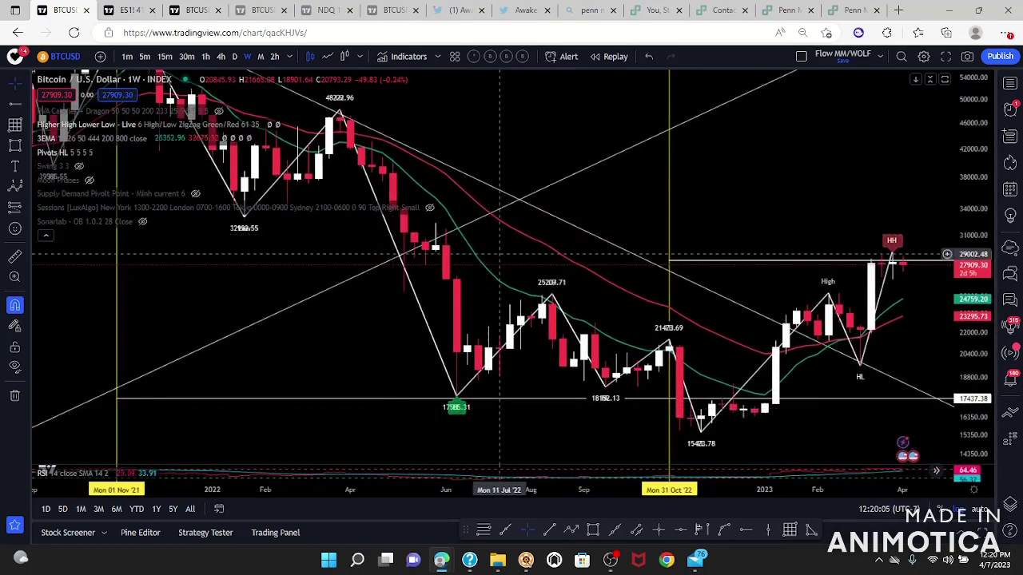
{"action": "left_click_drag", "start_coordinate": [823, 408], "coordinate": [747, 407]}
{"action": "scroll", "coordinate": [747, 407], "scroll_direction": "up", "scroll_amount": 2}
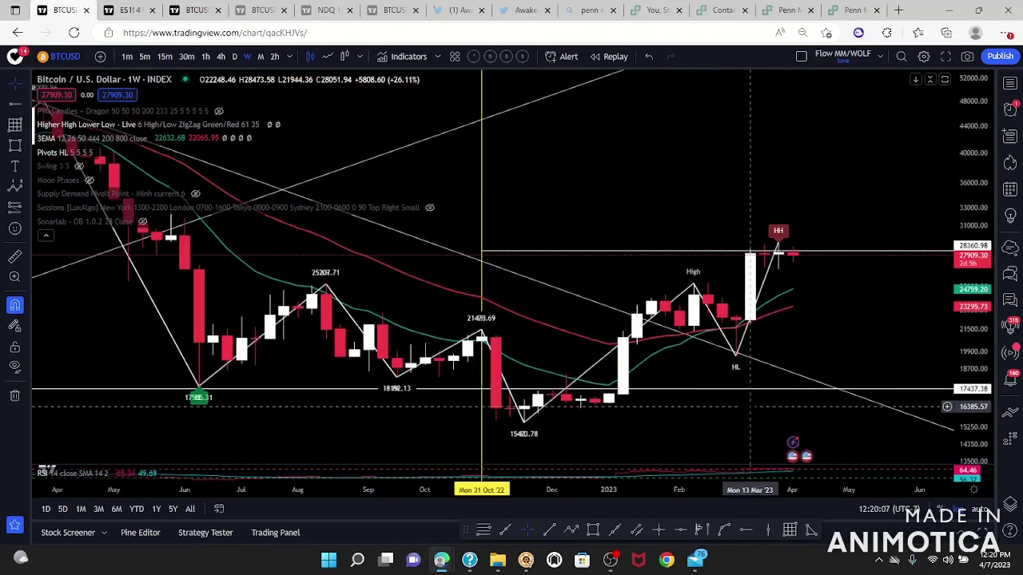
{"action": "left_click_drag", "start_coordinate": [849, 352], "coordinate": [786, 358]}
{"action": "mouse_move", "coordinate": [761, 315]}
{"action": "left_mouse_down"}
{"action": "mouse_move", "coordinate": [757, 343]}
{"action": "mouse_move", "coordinate": [745, 312]}
{"action": "left_mouse_up"}
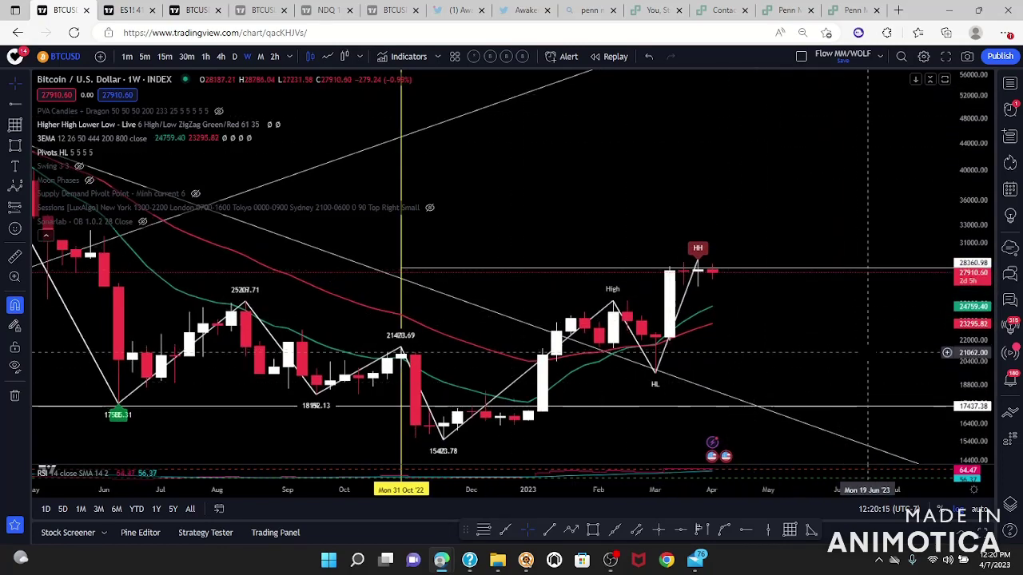
{"action": "left_click_drag", "start_coordinate": [867, 351], "coordinate": [803, 359]}
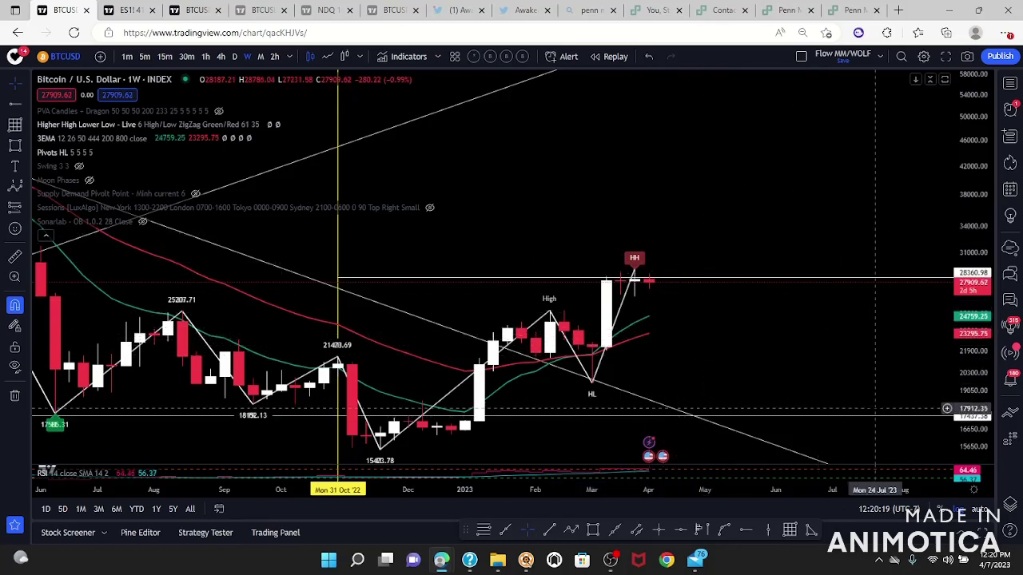
Step: Switch the Bitcoin chart to the daily timeframe, framing the price action from January to April 2023
{"action": "left_click", "coordinate": [234, 56]}
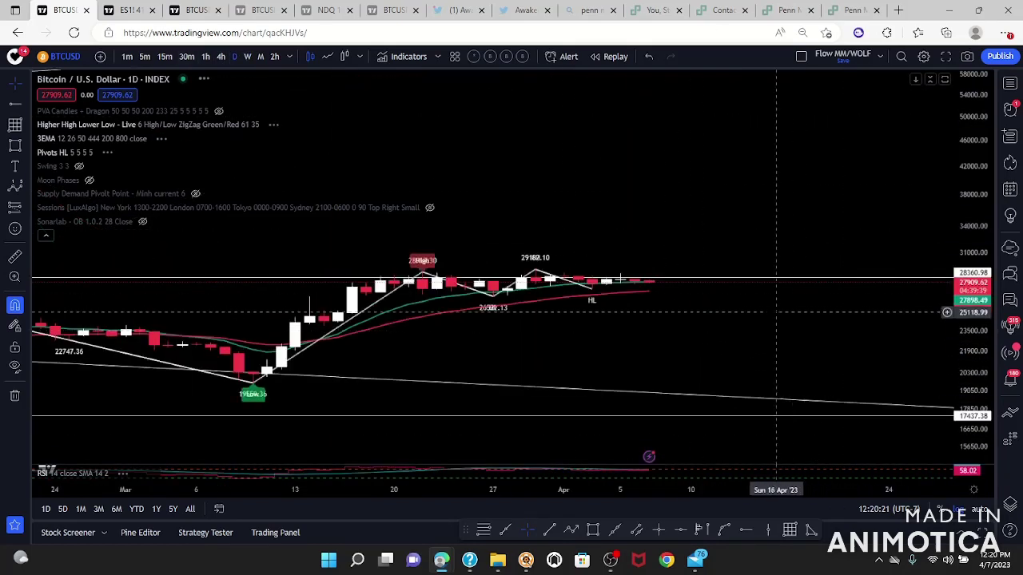
{"action": "scroll", "coordinate": [722, 325], "scroll_direction": "down", "scroll_amount": 4}
{"action": "left_click_drag", "start_coordinate": [721, 325], "coordinate": [680, 330]}
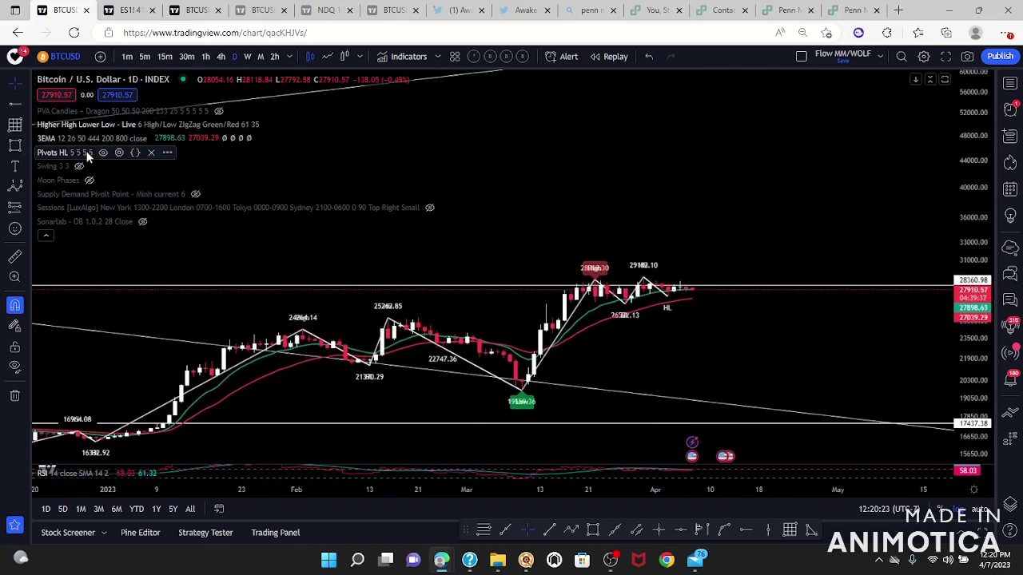
Step: Hide the Pivots HL and Higher High Lower Low indicators, leaving the 3EMA moving averages shown on the daily chart
{"action": "left_click", "coordinate": [102, 152]}
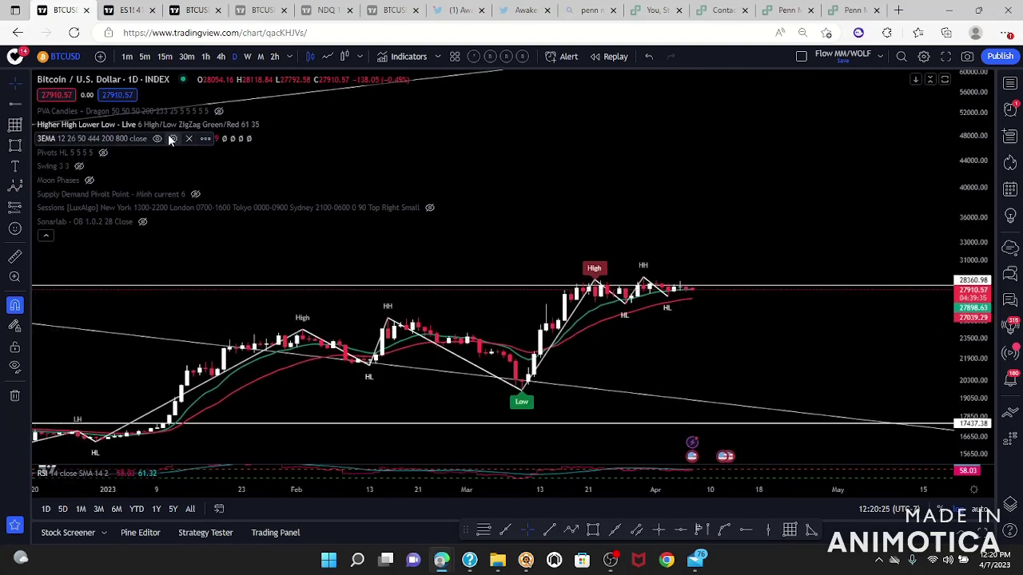
{"action": "left_click", "coordinate": [160, 138]}
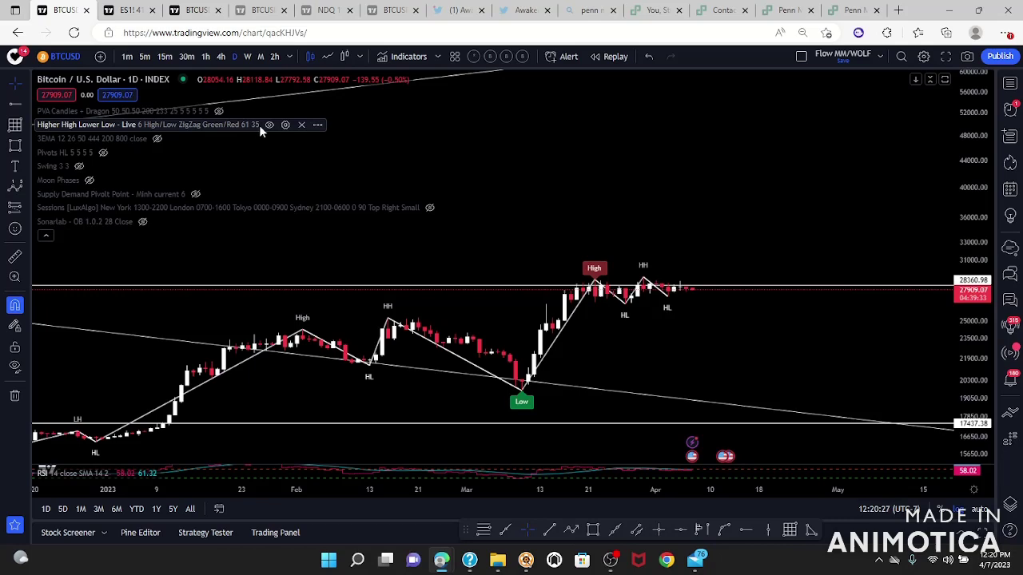
{"action": "left_click", "coordinate": [268, 125]}
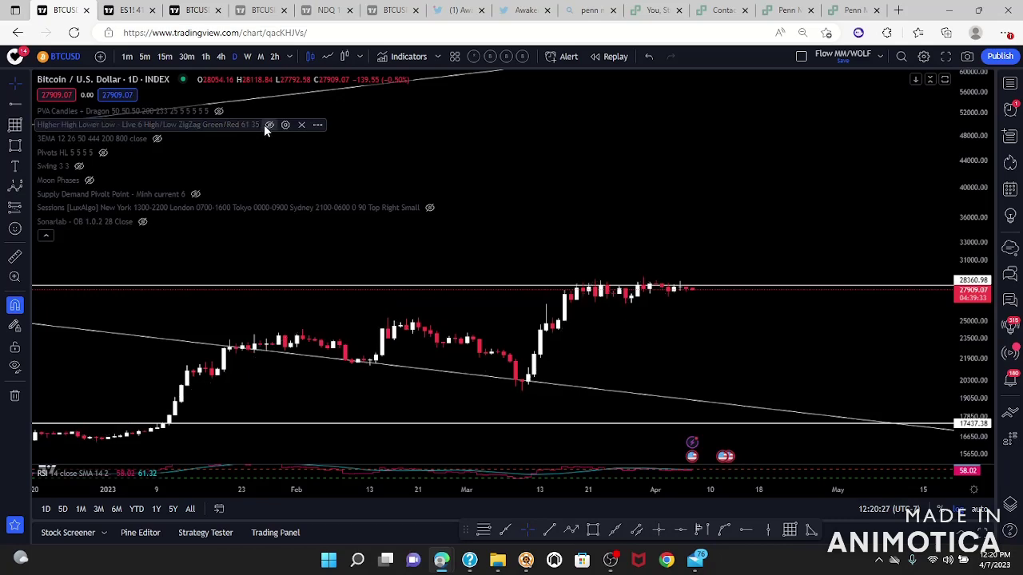
{"action": "left_click", "coordinate": [152, 138]}
Step: Box the daily consolidation around the 28360.98 level with a rectangle from 11 March to 20 April 2023, and delete the rectangle
{"action": "left_click_drag", "start_coordinate": [794, 409], "coordinate": [794, 306]}
{"action": "scroll", "coordinate": [793, 305], "scroll_direction": "up", "scroll_amount": 3}
{"action": "left_click_drag", "start_coordinate": [565, 245], "coordinate": [403, 302]}
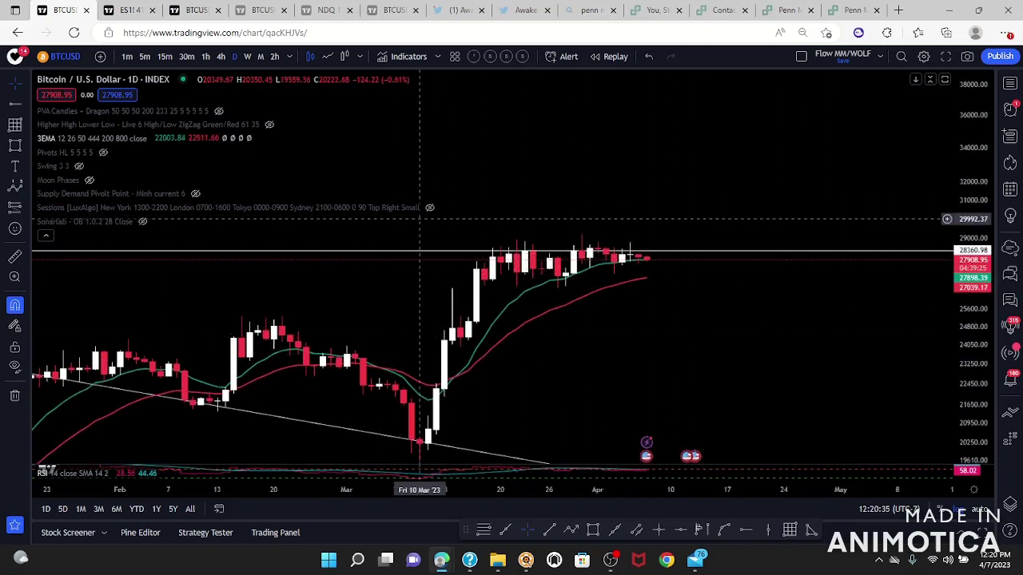
{"action": "left_click_drag", "start_coordinate": [776, 342], "coordinate": [779, 347]}
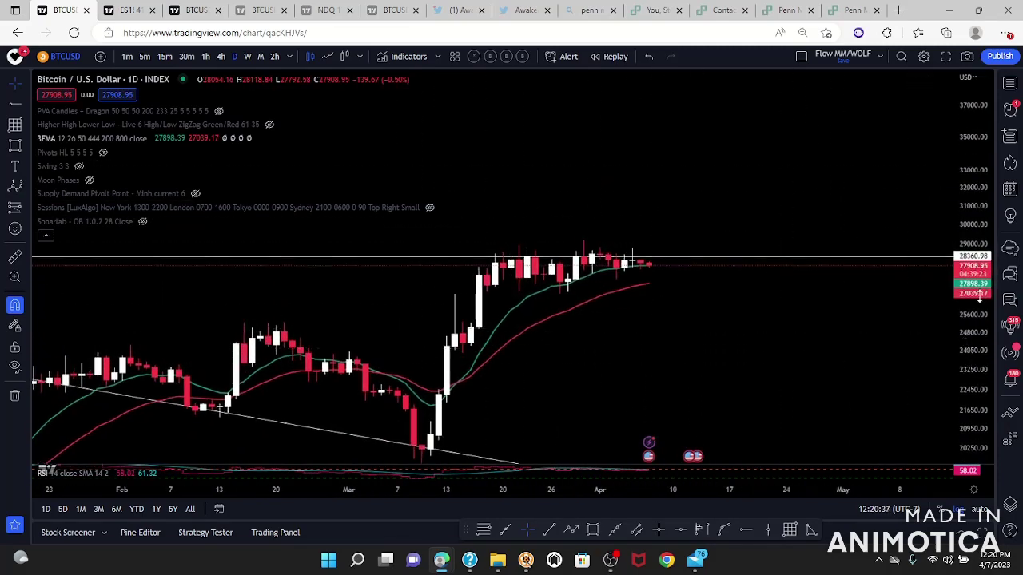
{"action": "left_click_drag", "start_coordinate": [974, 342], "coordinate": [972, 160]}
{"action": "left_click_drag", "start_coordinate": [729, 355], "coordinate": [896, 293]}
{"action": "scroll", "coordinate": [935, 172], "scroll_direction": "down", "scroll_amount": 5}
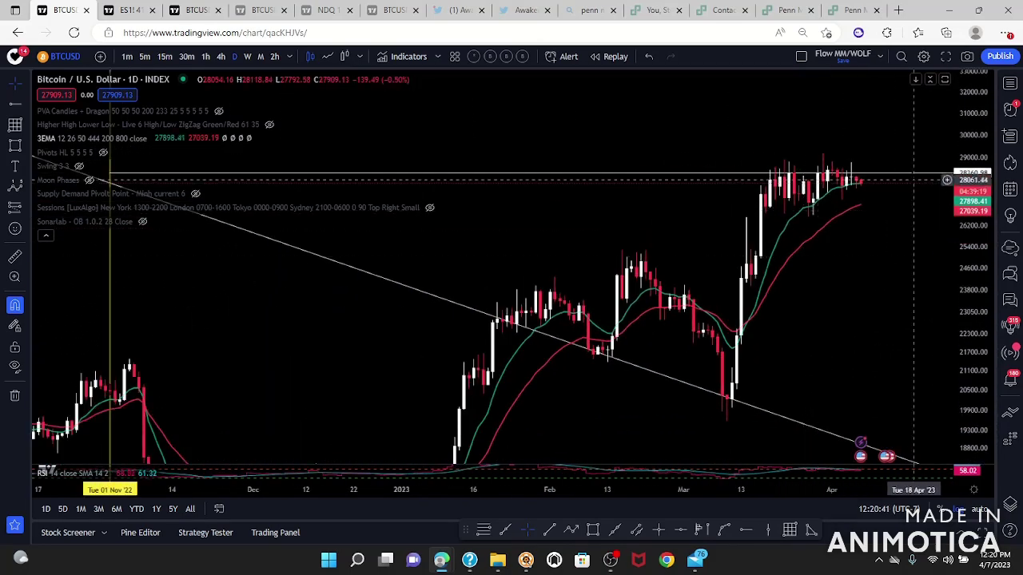
{"action": "left_click_drag", "start_coordinate": [736, 161], "coordinate": [923, 223]}
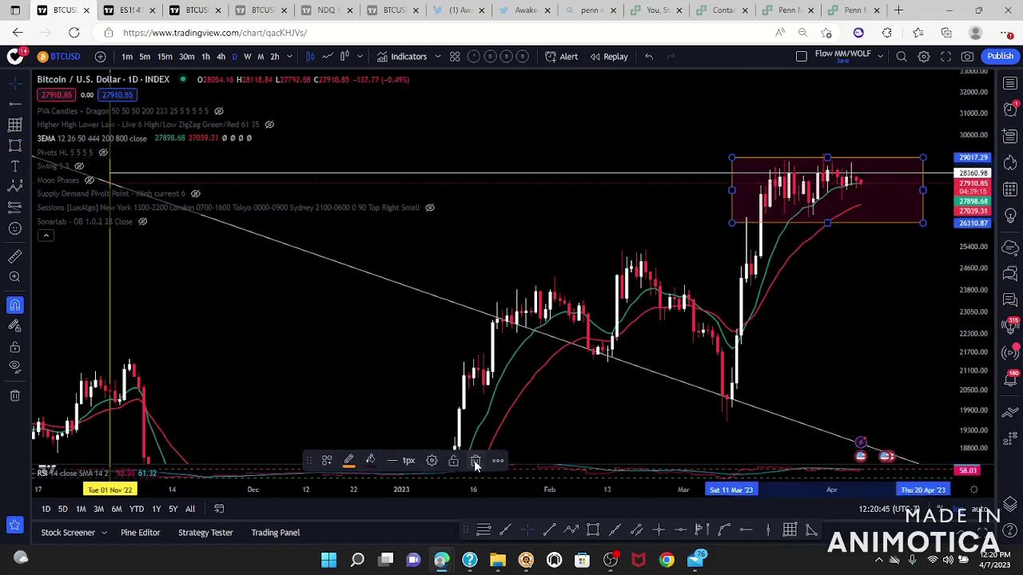
{"action": "left_click", "coordinate": [476, 461]}
Step: Show the Pivots HL labels again on the daily chart, framing the March to April 2023 consolidation
{"action": "scroll", "coordinate": [856, 398], "scroll_direction": "up", "scroll_amount": 5}
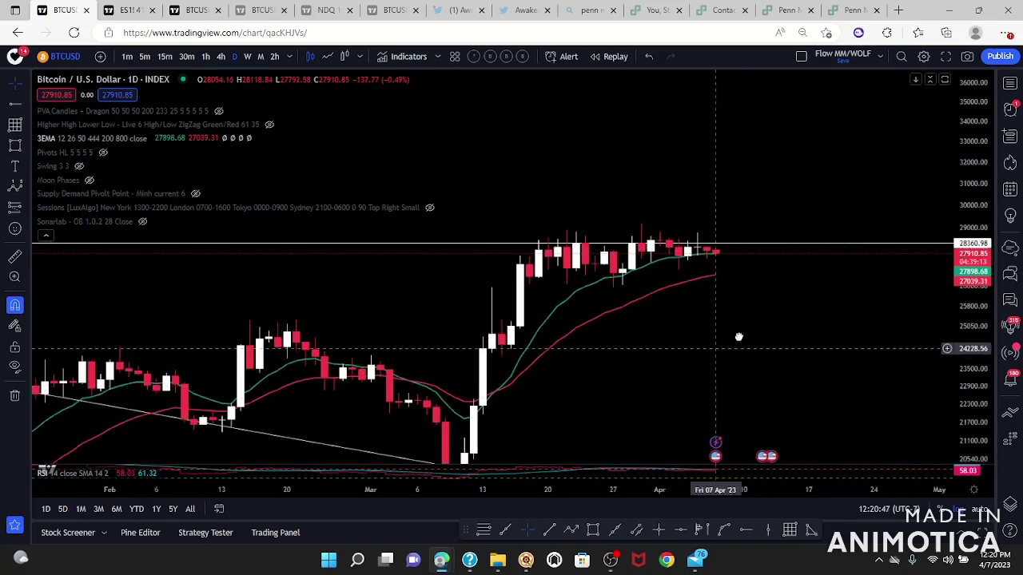
{"action": "scroll", "coordinate": [720, 345], "scroll_direction": "up", "scroll_amount": 8}
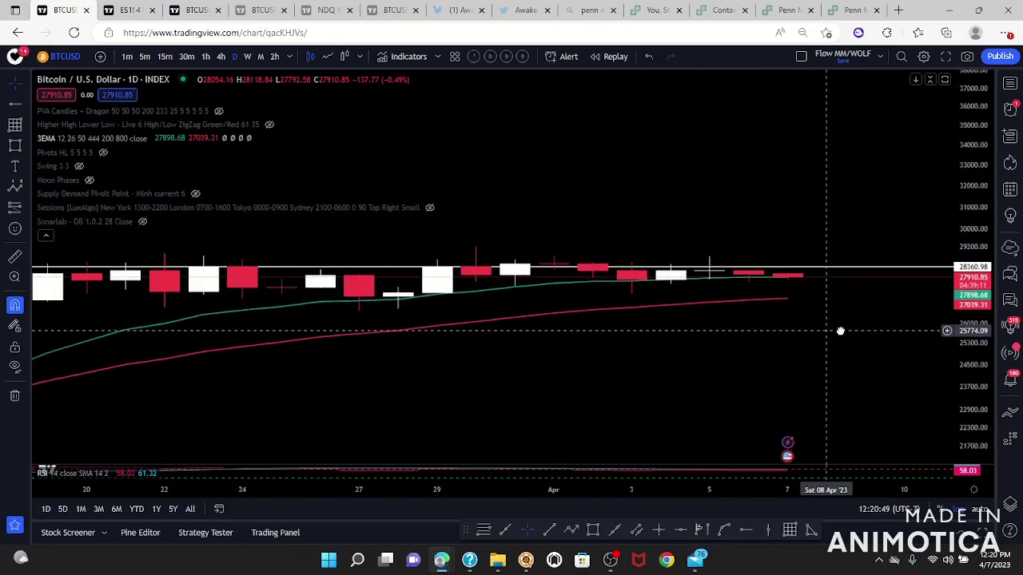
{"action": "left_click_drag", "start_coordinate": [957, 389], "coordinate": [957, 184]}
{"action": "scroll", "coordinate": [950, 188], "scroll_direction": "down", "scroll_amount": 7}
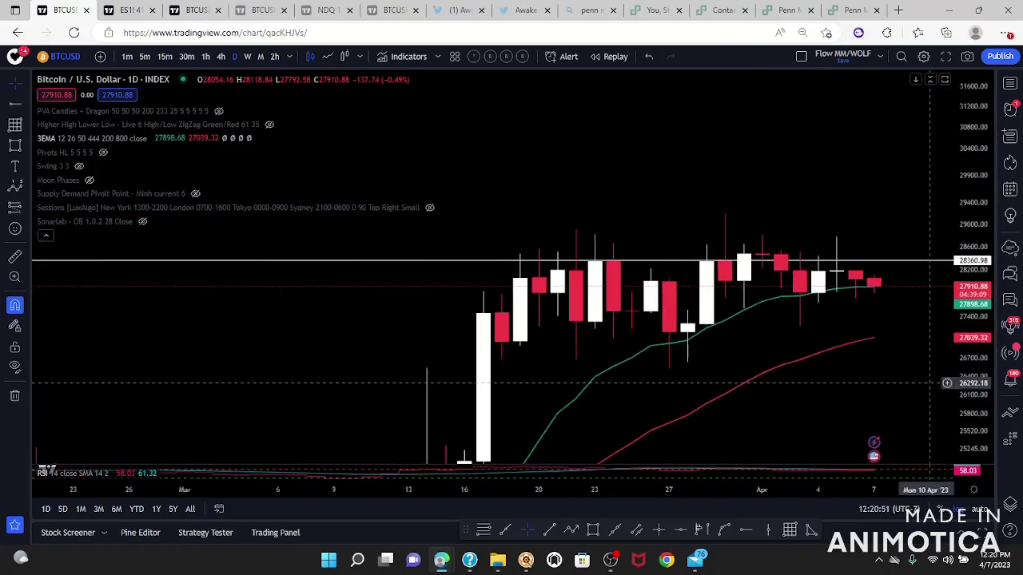
{"action": "left_click_drag", "start_coordinate": [910, 368], "coordinate": [886, 327]}
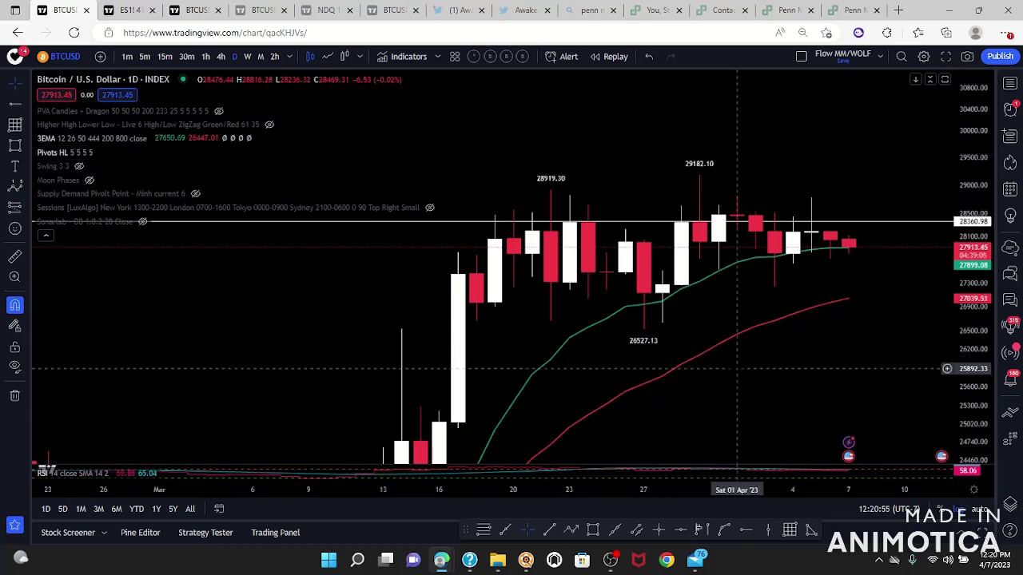
Step: Add horizontal lines at the consolidation's pivot low of 26527.13 and pivot high of 29182.10
{"action": "scroll", "coordinate": [743, 439], "scroll_direction": "up", "scroll_amount": 4}
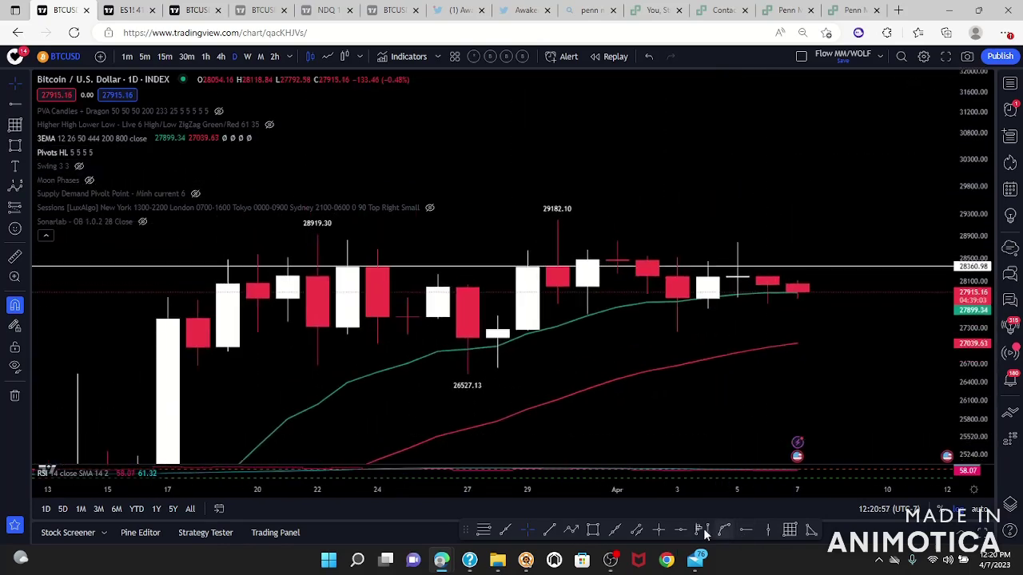
{"action": "left_click", "coordinate": [680, 532]}
{"action": "left_click", "coordinate": [491, 374]}
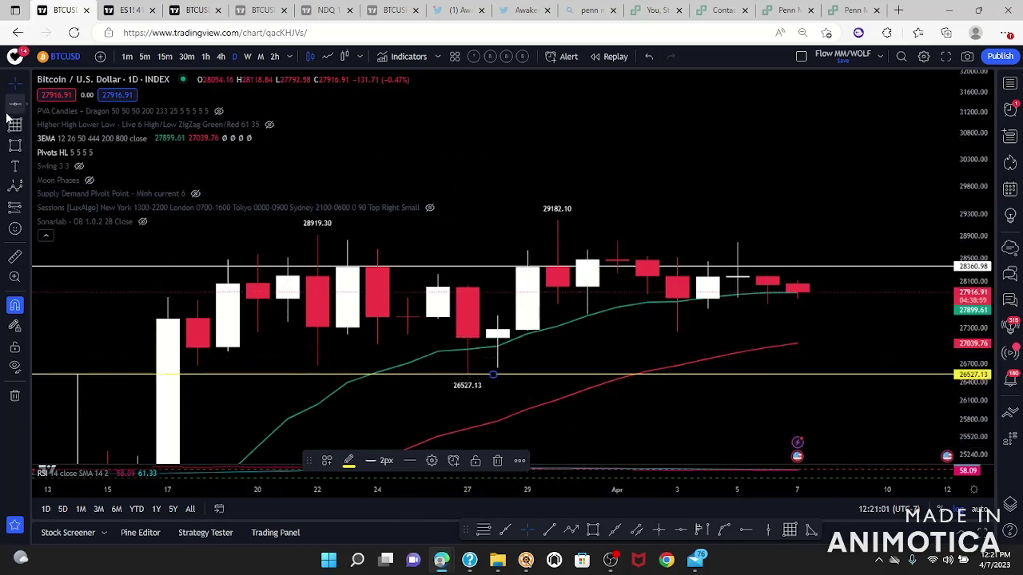
{"action": "left_click", "coordinate": [14, 106]}
{"action": "left_click", "coordinate": [556, 220]}
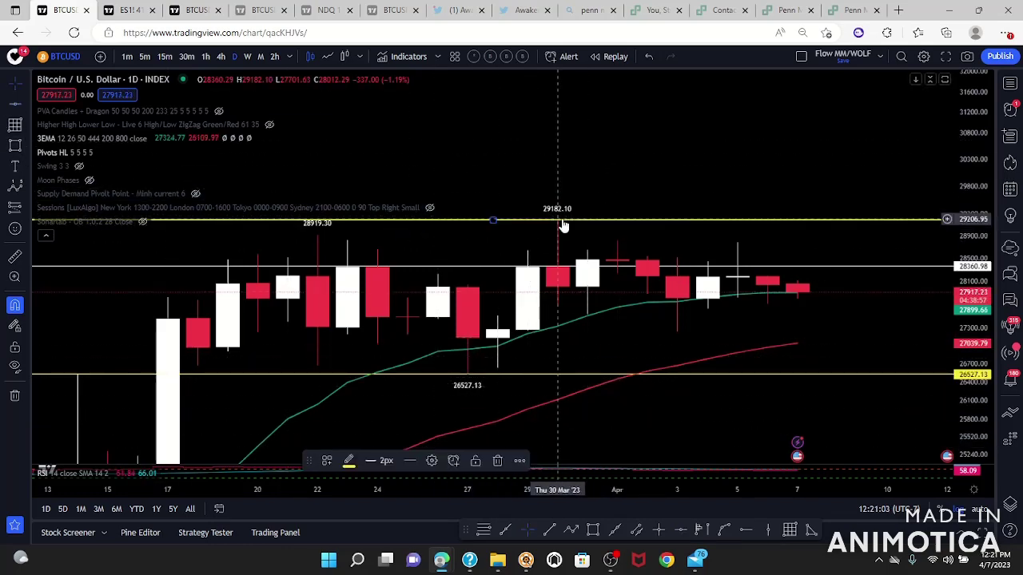
Step: Switch the Bitcoin chart to the 4-hour timeframe with the range between the two yellow horizontal lines in view
{"action": "scroll", "coordinate": [557, 220], "scroll_direction": "down", "scroll_amount": 3}
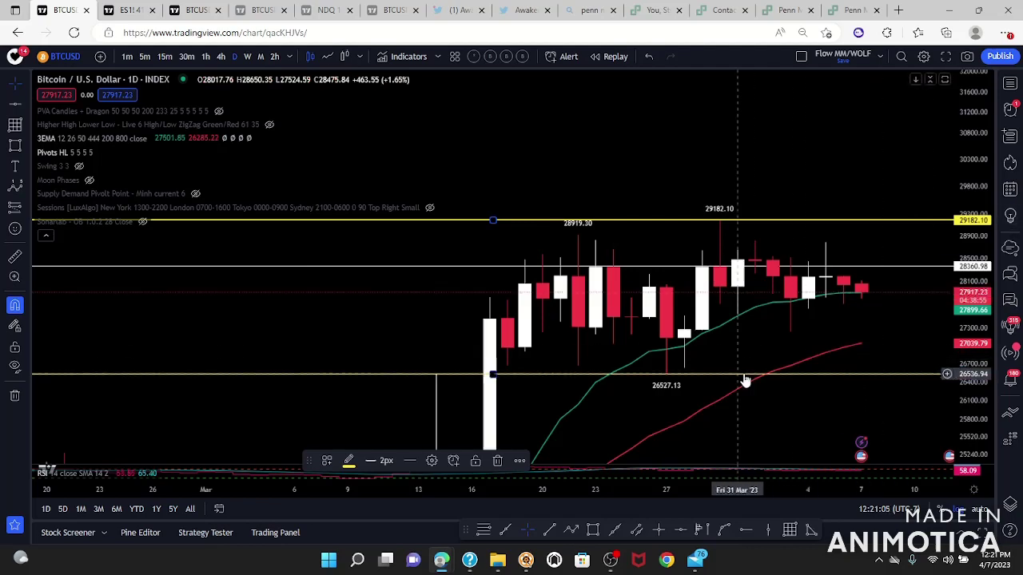
{"action": "scroll", "coordinate": [745, 381], "scroll_direction": "up", "scroll_amount": 5}
{"action": "mouse_move", "coordinate": [839, 310]}
{"action": "left_mouse_down"}
{"action": "mouse_move", "coordinate": [861, 293]}
{"action": "mouse_move", "coordinate": [844, 319]}
{"action": "left_mouse_up"}
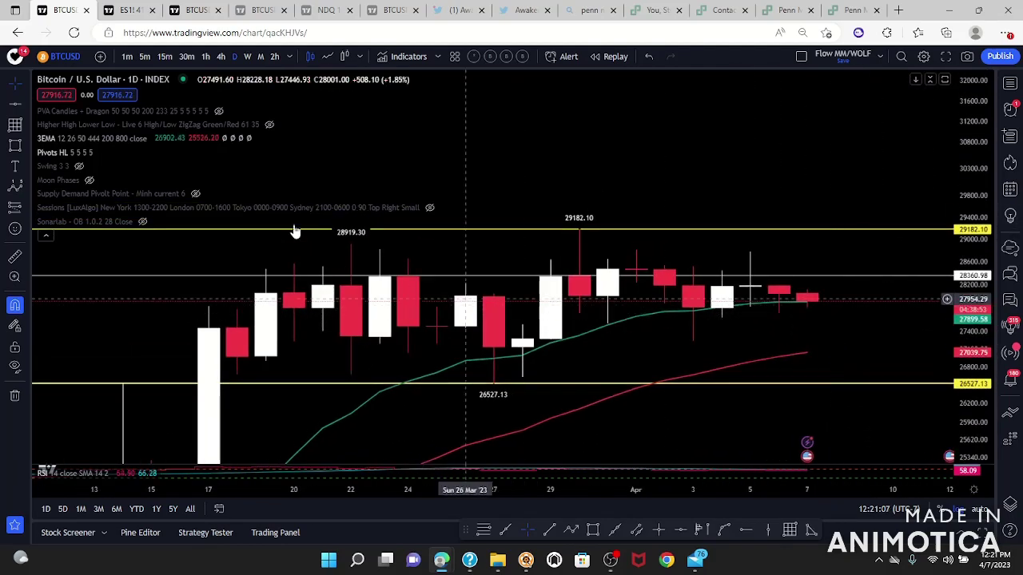
{"action": "left_click", "coordinate": [220, 57]}
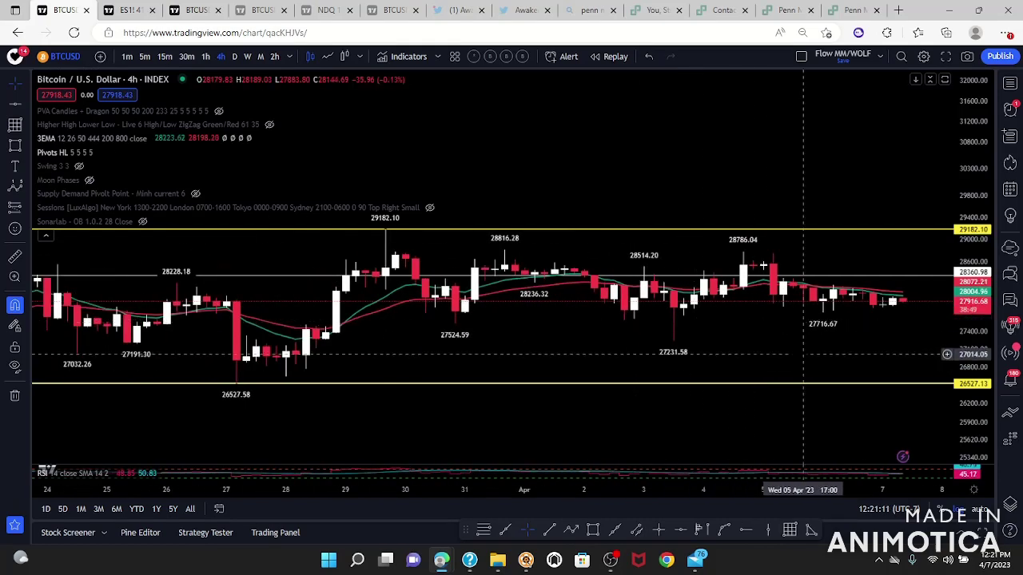
Step: Collapse the indicator legend on the 4-hour chart to clear the price area around the yellow range levels
{"action": "scroll", "coordinate": [671, 336], "scroll_direction": "down", "scroll_amount": 4}
{"action": "scroll", "coordinate": [767, 368], "scroll_direction": "up", "scroll_amount": 2}
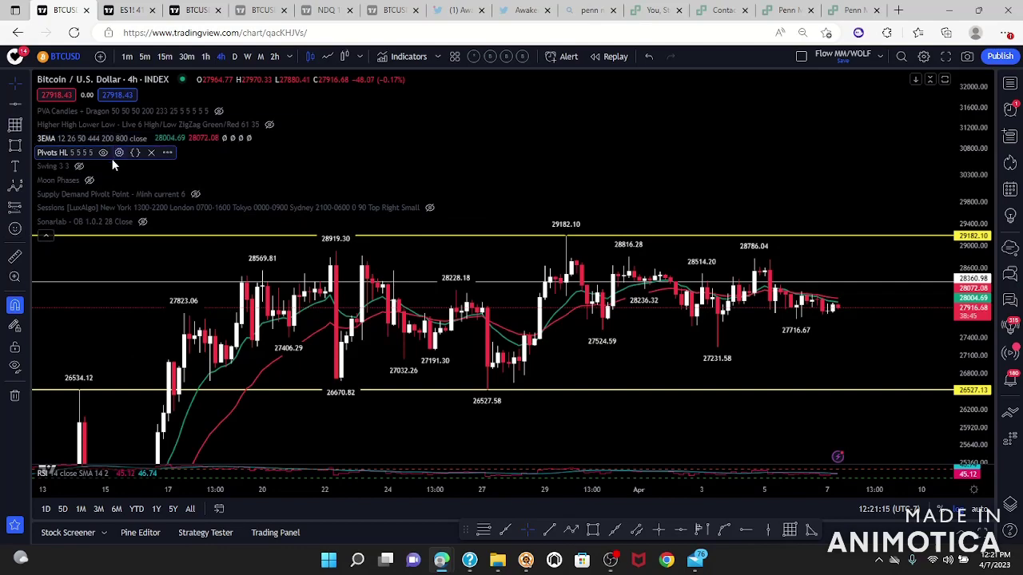
{"action": "left_click", "coordinate": [45, 235]}
{"action": "left_click_drag", "start_coordinate": [681, 342], "coordinate": [611, 299]}
Step: Compare the range between the yellow levels on the daily, 6-hour and 12-hour timeframes
{"action": "left_click", "coordinate": [235, 57]}
{"action": "scroll", "coordinate": [855, 371], "scroll_direction": "up", "scroll_amount": 7}
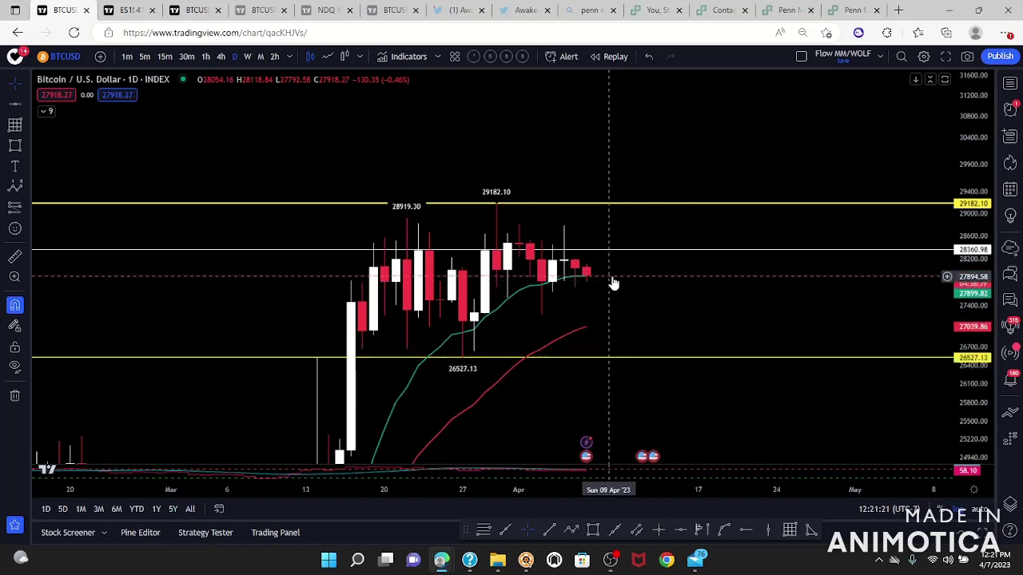
{"action": "type", "text": "6h"}
{"action": "key", "text": "Return"}
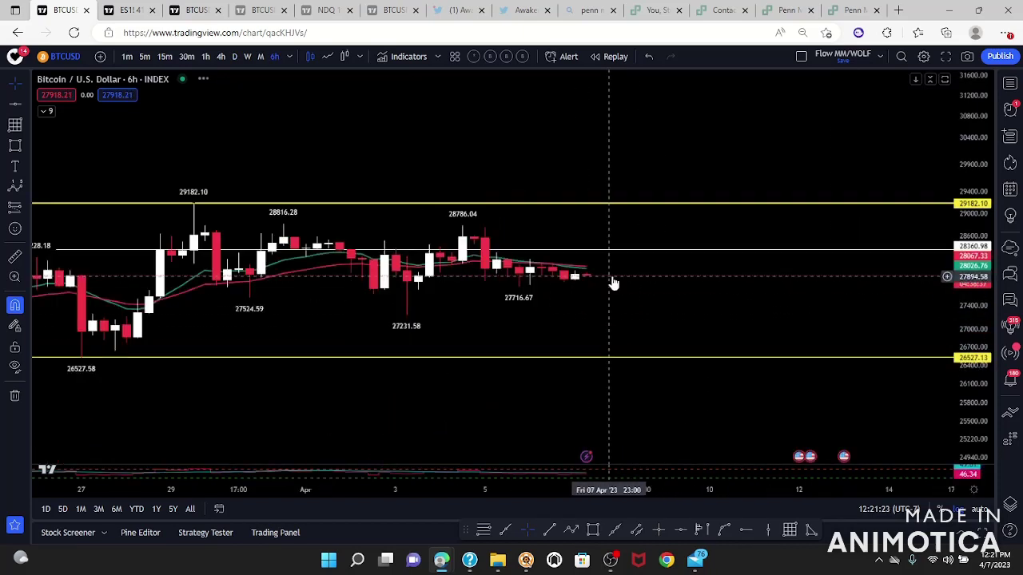
{"action": "left_click_drag", "start_coordinate": [976, 420], "coordinate": [974, 222]}
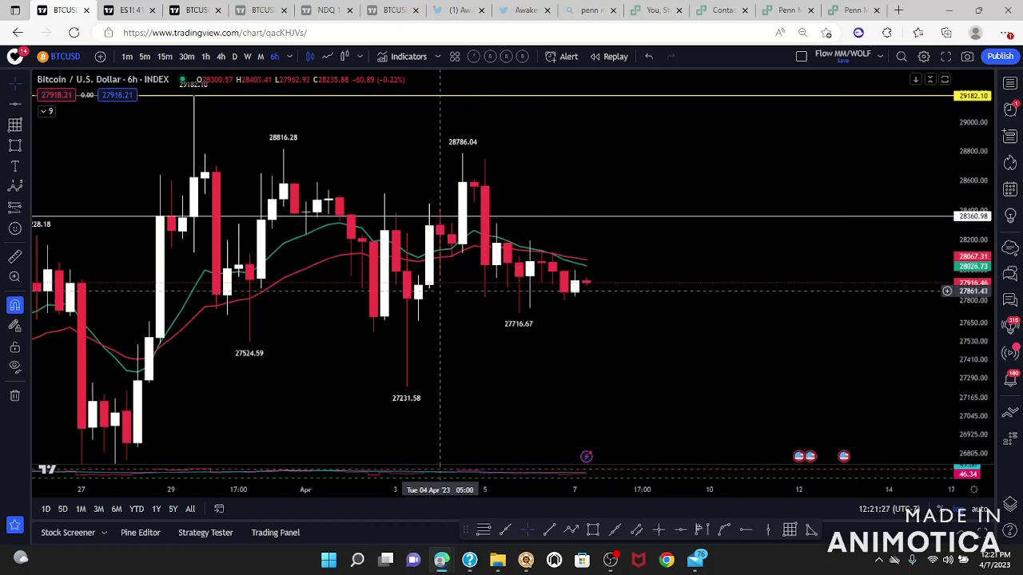
{"action": "type", "text": "12h"}
{"action": "key", "text": "Return"}
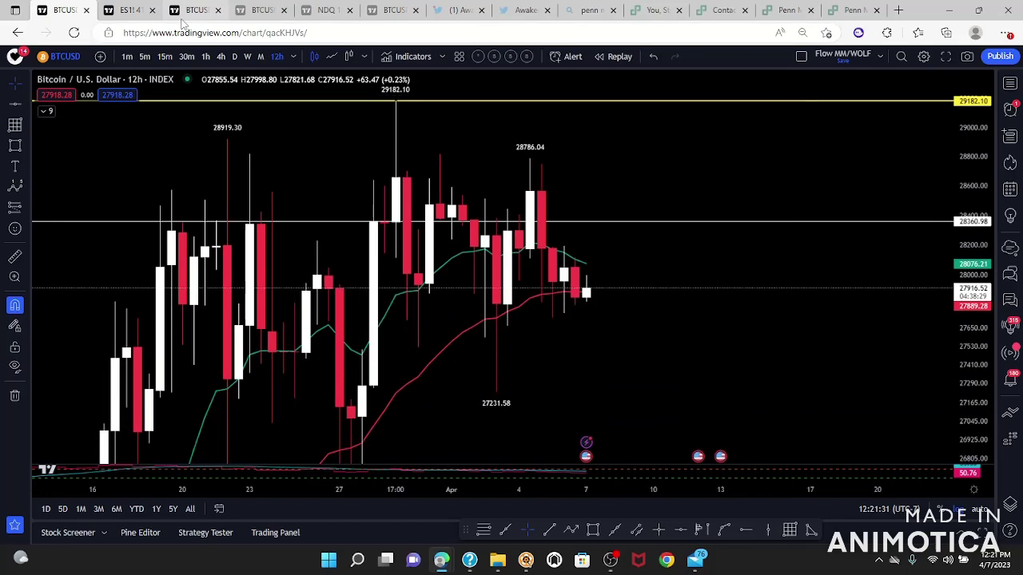
Step: Return to the 6-hour timeframe and examine the price action between the 26527.13 and 29182.10 levels
{"action": "type", "text": "6H"}
{"action": "key", "text": "Return"}
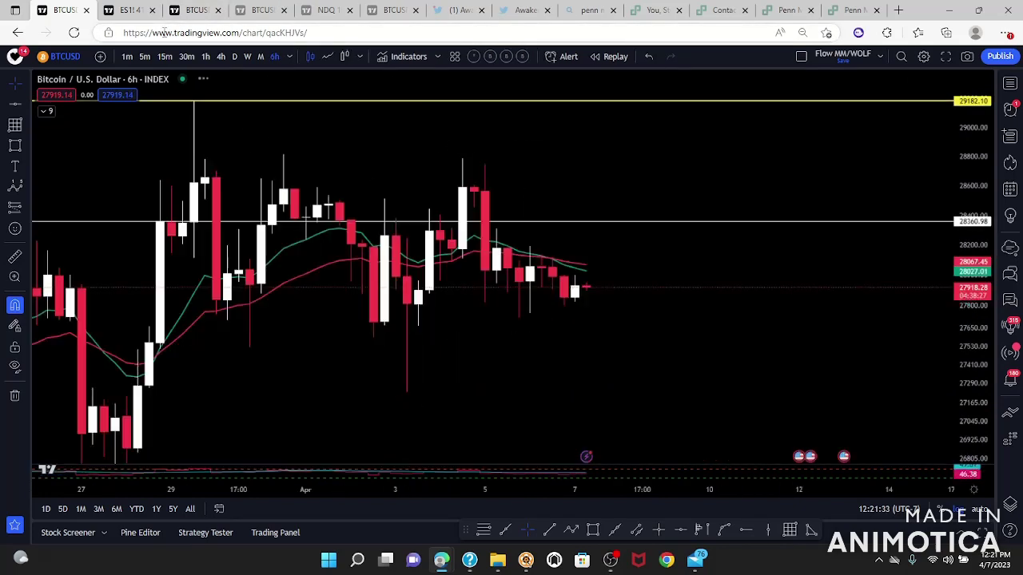
{"action": "left_click_drag", "start_coordinate": [687, 294], "coordinate": [811, 299]}
{"action": "left_click_drag", "start_coordinate": [985, 286], "coordinate": [986, 360]}
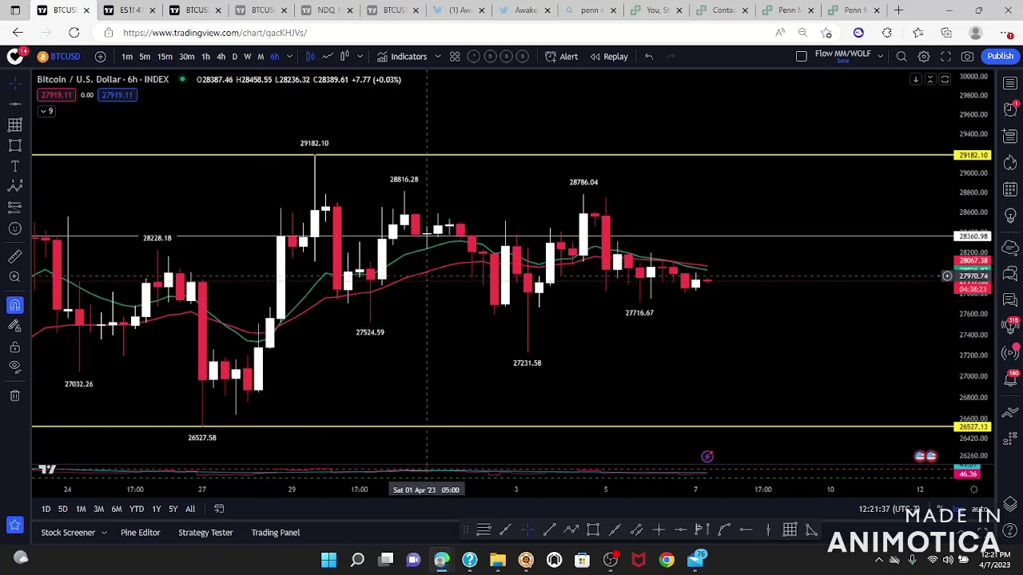
{"action": "left_click_drag", "start_coordinate": [633, 364], "coordinate": [631, 345]}
{"action": "left_click_drag", "start_coordinate": [695, 356], "coordinate": [714, 388]}
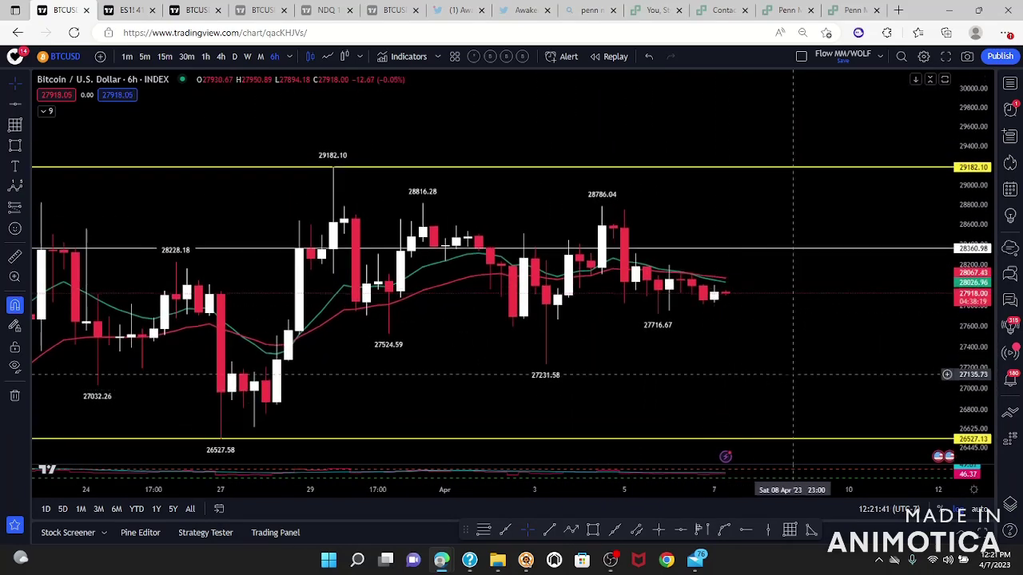
{"action": "left_click_drag", "start_coordinate": [967, 381], "coordinate": [983, 326]}
{"action": "left_click_drag", "start_coordinate": [876, 323], "coordinate": [857, 289]}
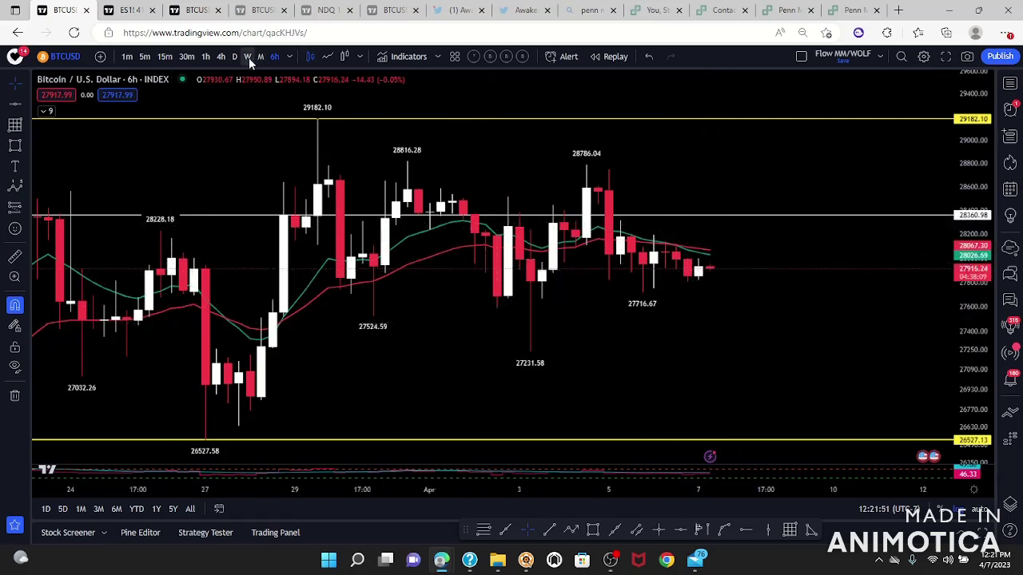
Step: Switch the chart back to the 4-hour timeframe with the range from 20 March to 7 April 2023 in view
{"action": "left_click", "coordinate": [222, 57]}
{"action": "scroll", "coordinate": [912, 378], "scroll_direction": "down", "scroll_amount": 3}
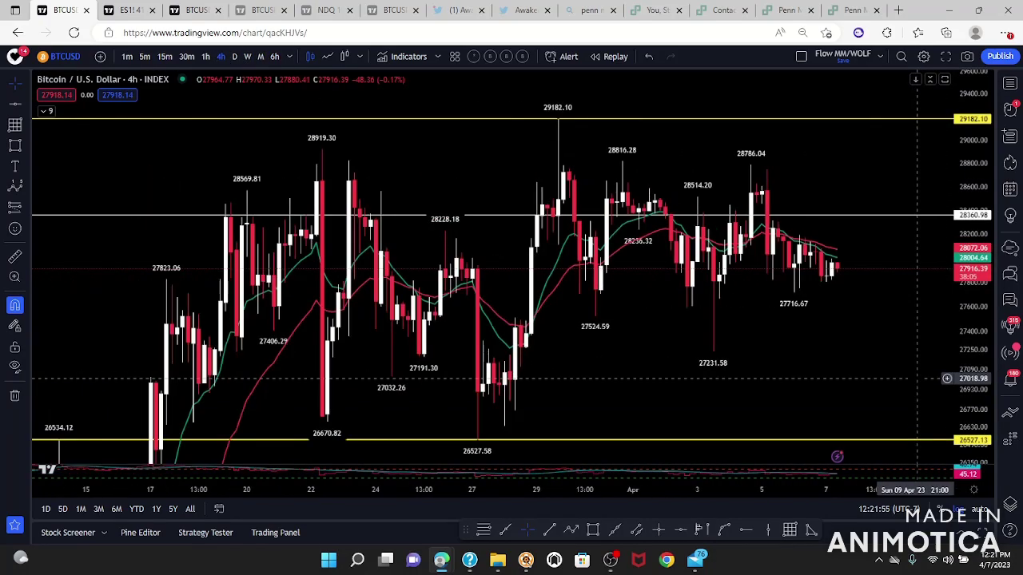
{"action": "left_click_drag", "start_coordinate": [902, 381], "coordinate": [887, 354]}
{"action": "left_click_drag", "start_coordinate": [823, 361], "coordinate": [743, 349]}
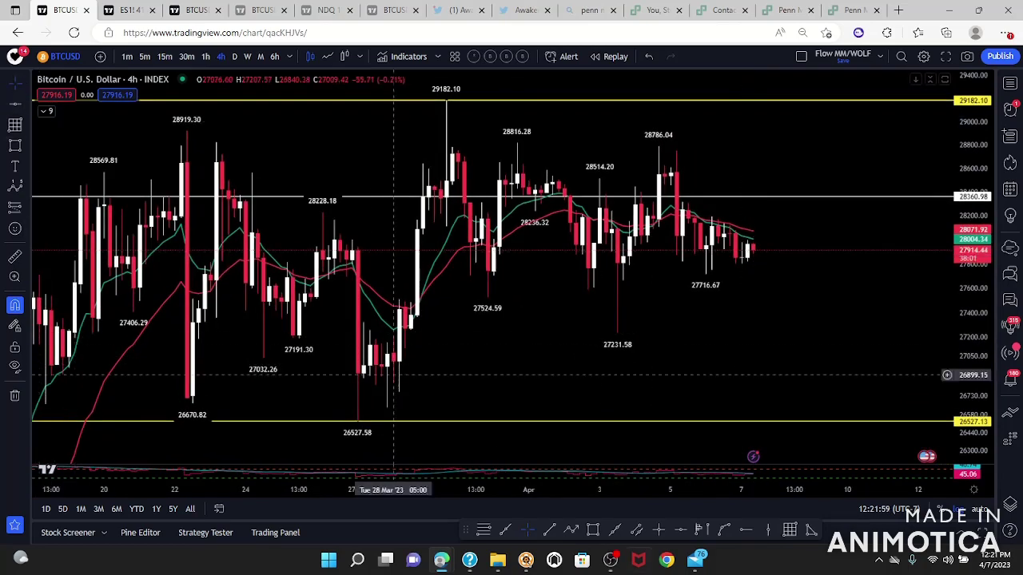
Step: Draw an extended line through the 27 March 2023 low at 26527.58 and the 28 March low at 26638.37
{"action": "left_click", "coordinate": [614, 534]}
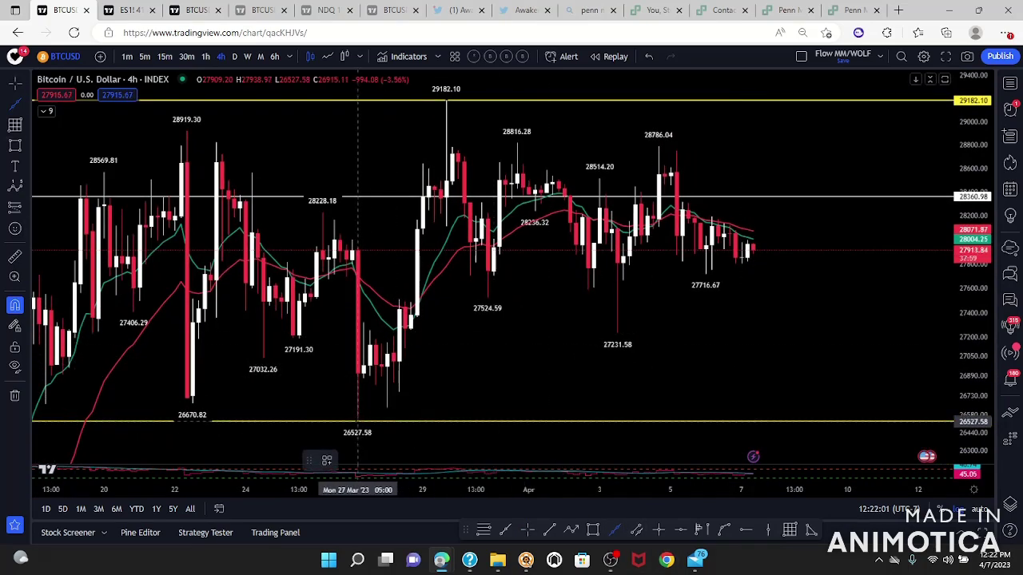
{"action": "left_click", "coordinate": [357, 421]}
{"action": "left_click", "coordinate": [386, 408]}
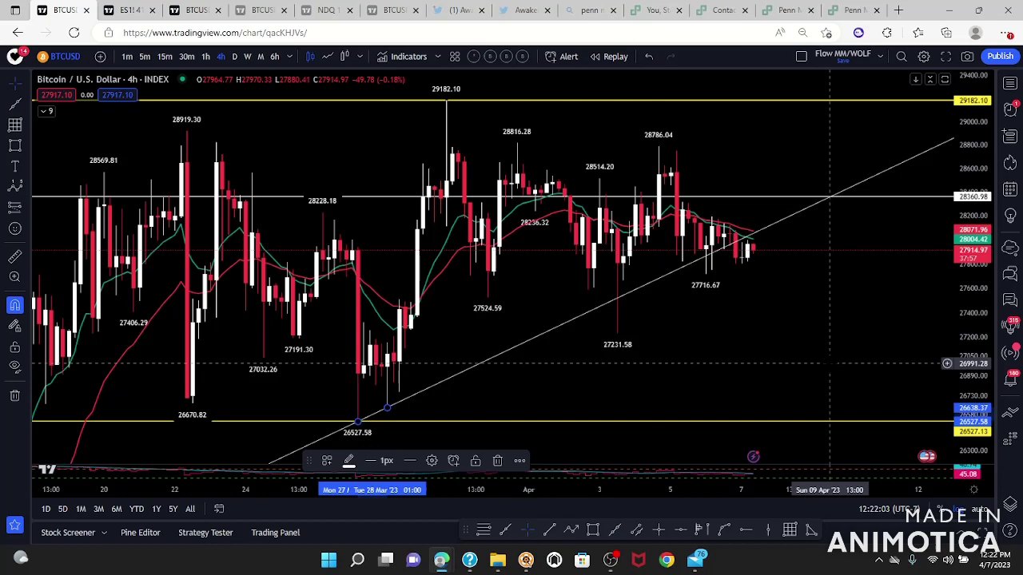
{"action": "left_click", "coordinate": [720, 369]}
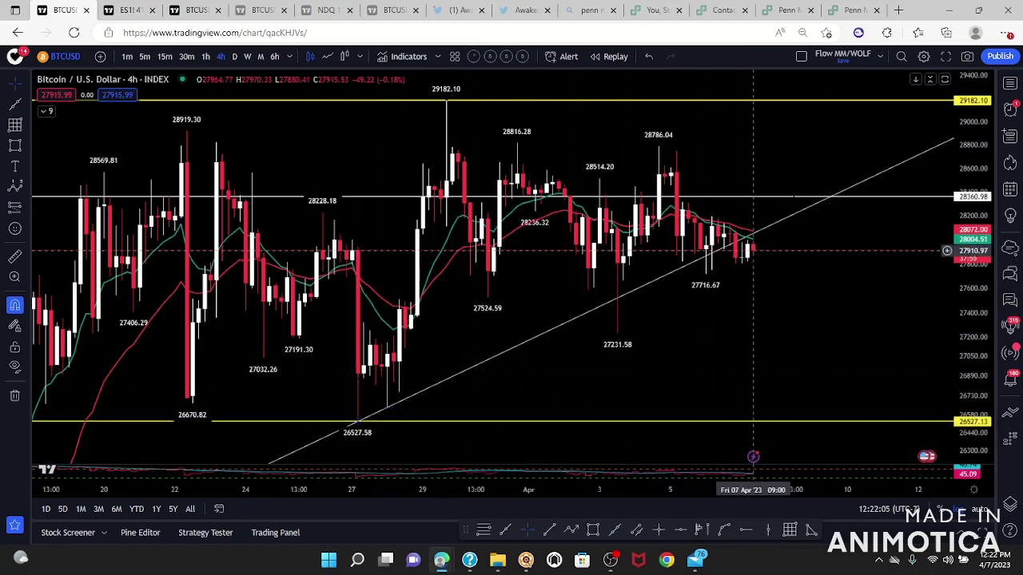
Step: Draw a second extended line from the 26527.58 low through the early April pivot low at 27231.58
{"action": "left_click", "coordinate": [16, 105]}
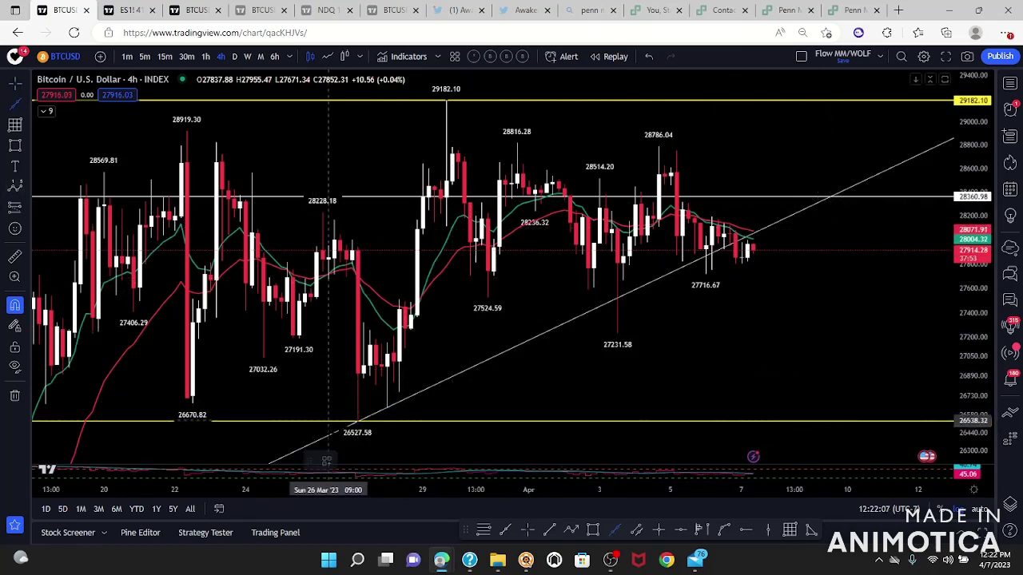
{"action": "left_click", "coordinate": [357, 421]}
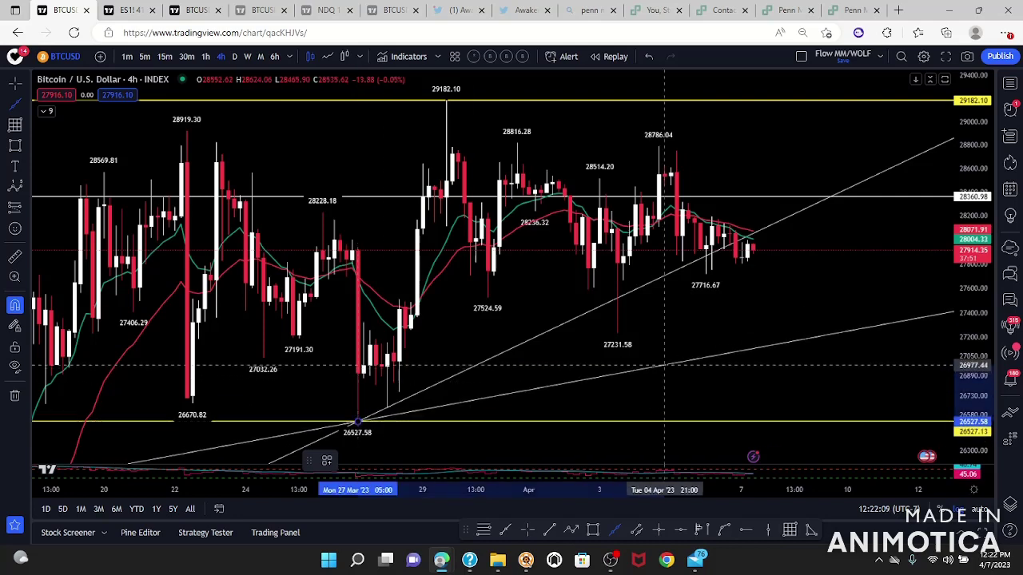
{"action": "left_click", "coordinate": [617, 334]}
{"action": "left_click", "coordinate": [811, 352]}
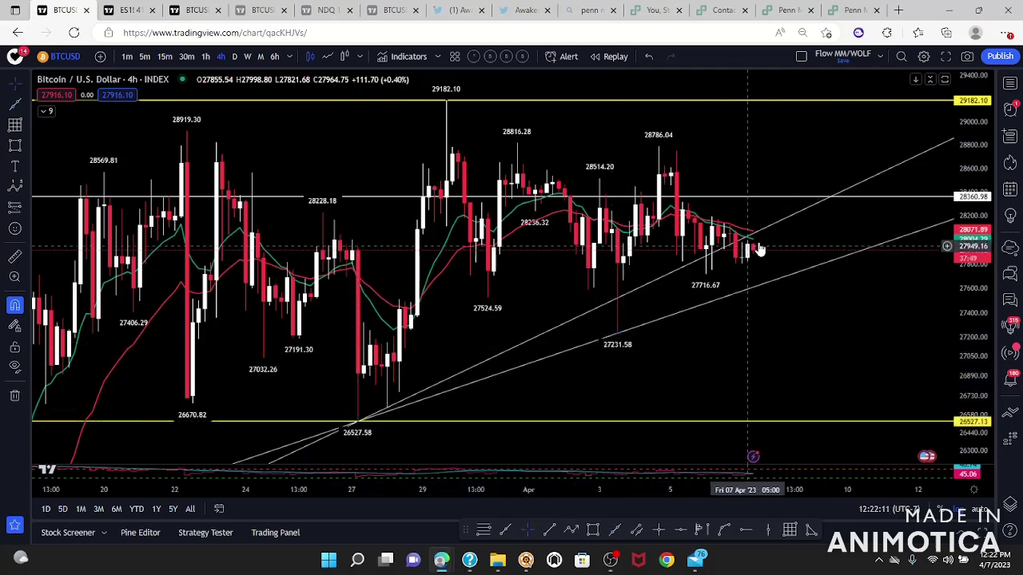
Step: Place a cross line where the steeper trend line meets the 29182.10 pivot high's candle, at 29 March 2023 17:00 and 26862.39
{"action": "left_click_drag", "start_coordinate": [824, 434], "coordinate": [826, 446]}
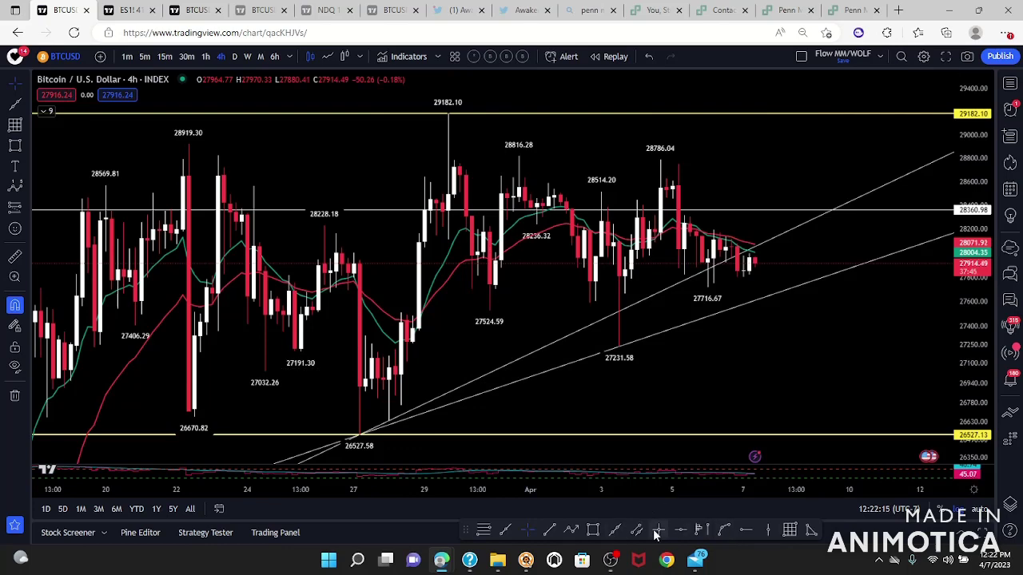
{"action": "left_click", "coordinate": [448, 390]}
{"action": "left_click_drag", "start_coordinate": [449, 391], "coordinate": [450, 396]}
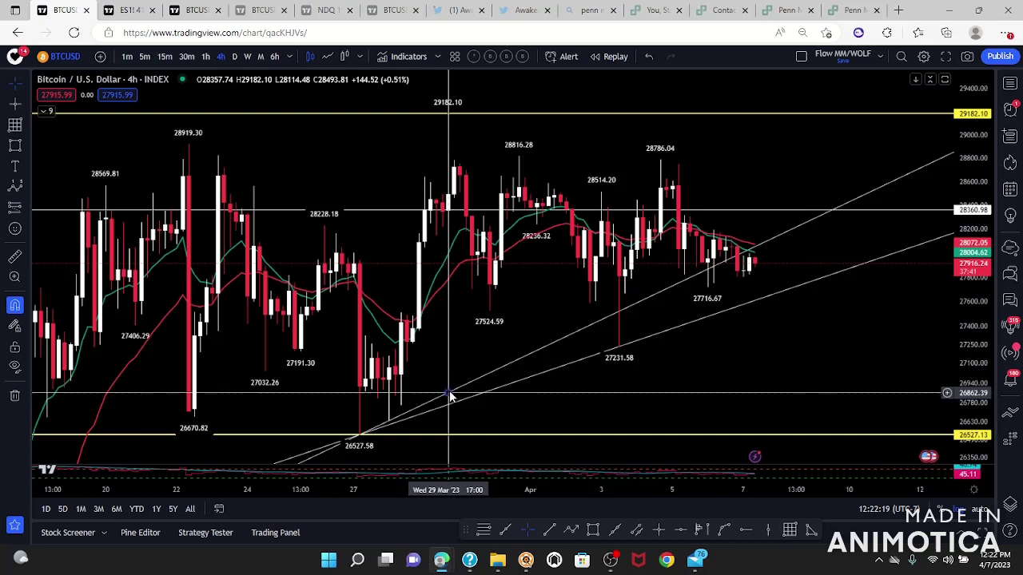
{"action": "left_click", "coordinate": [449, 393]}
Step: Add a cross line at 31 March 2023 17:00 and 26949.78, and box the zone down to 26862.39 from about 6 to 12 April
{"action": "left_click_drag", "start_coordinate": [891, 346], "coordinate": [870, 317]}
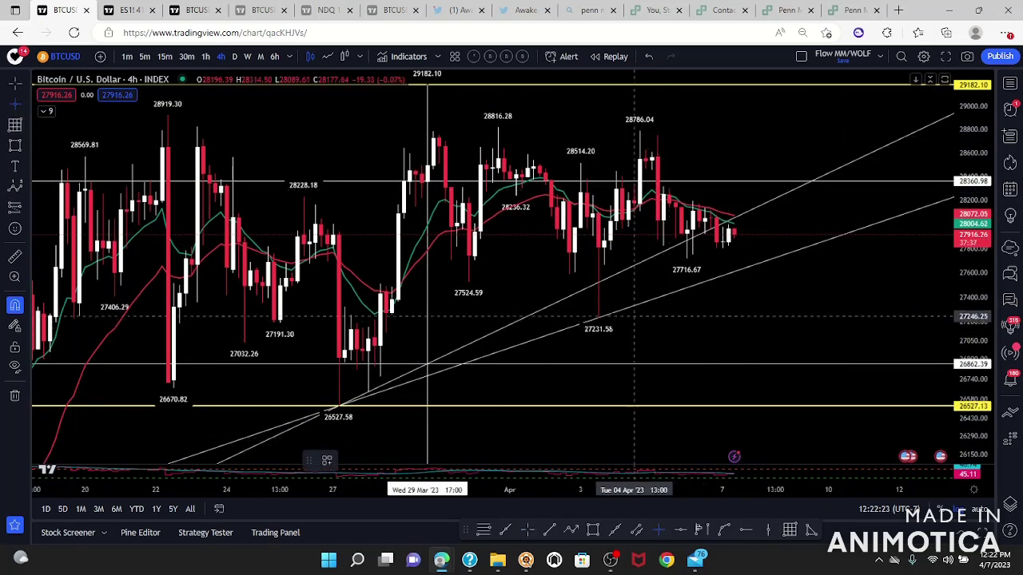
{"action": "left_click", "coordinate": [498, 353]}
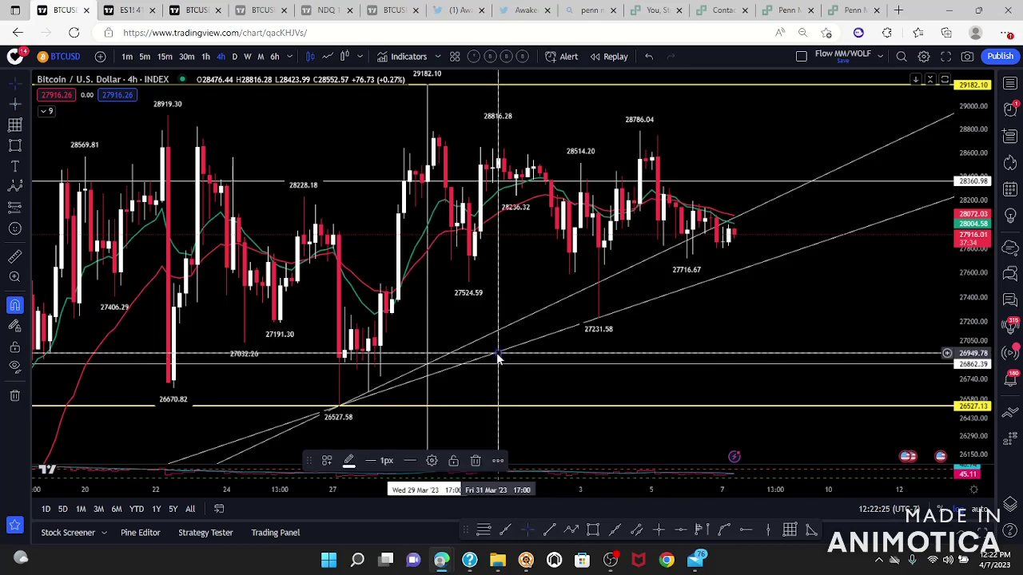
{"action": "left_click", "coordinate": [15, 145]}
{"action": "left_click_drag", "start_coordinate": [705, 357], "coordinate": [928, 364]}
Step: Show the Supply Demand Pivot Point and Sonarlab - OB indicators, and collapse the indicator legend
{"action": "left_click", "coordinate": [45, 112]}
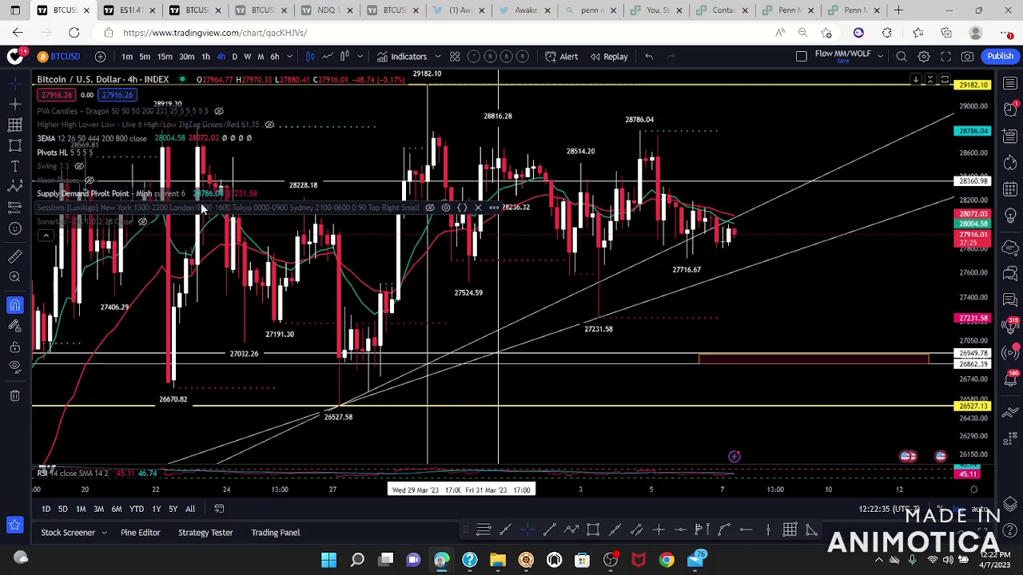
{"action": "left_click", "coordinate": [142, 222]}
{"action": "left_click", "coordinate": [45, 235]}
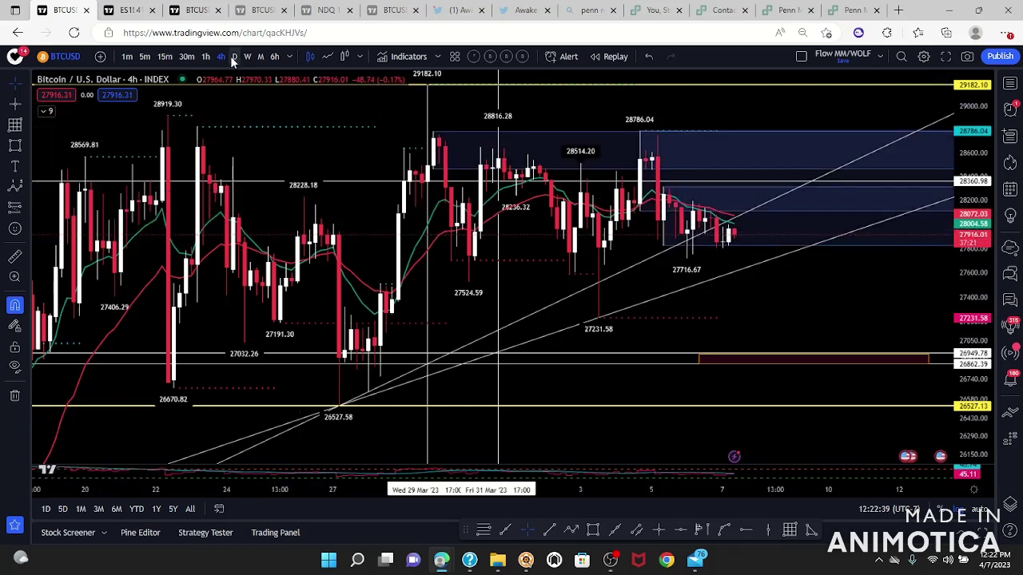
Step: Check the order block zones and drawn levels on the daily timeframe, and return to the 4-hour timeframe
{"action": "left_click", "coordinate": [234, 57]}
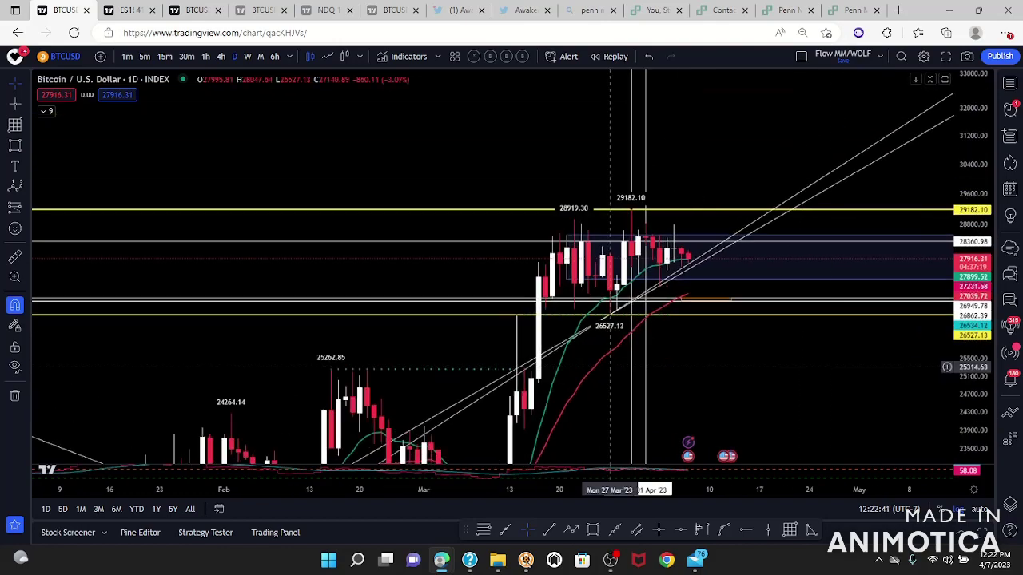
{"action": "scroll", "coordinate": [645, 367], "scroll_direction": "up", "scroll_amount": 3}
{"action": "left_click", "coordinate": [221, 57]}
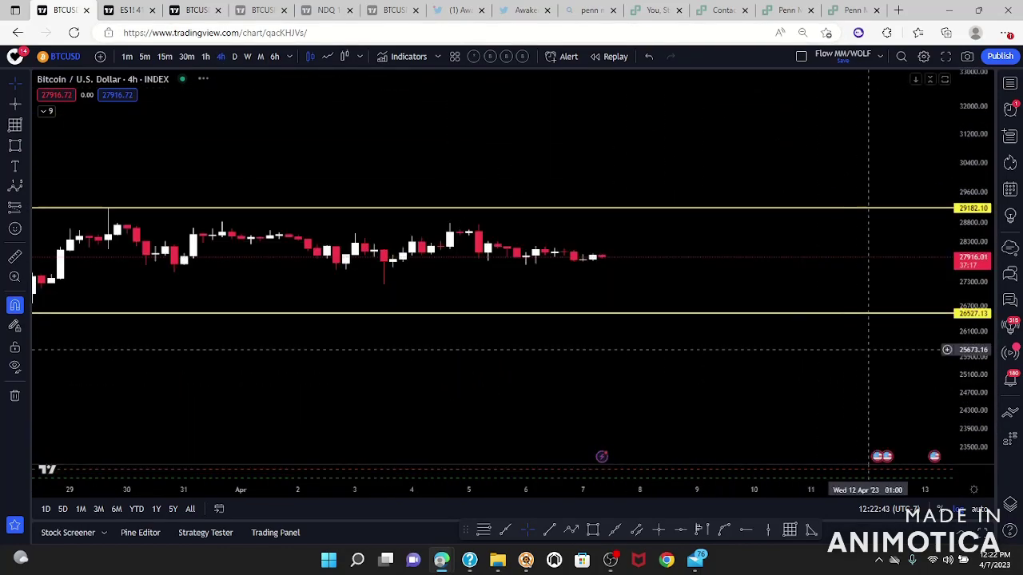
{"action": "scroll", "coordinate": [660, 223], "scroll_direction": "up", "scroll_amount": 5}
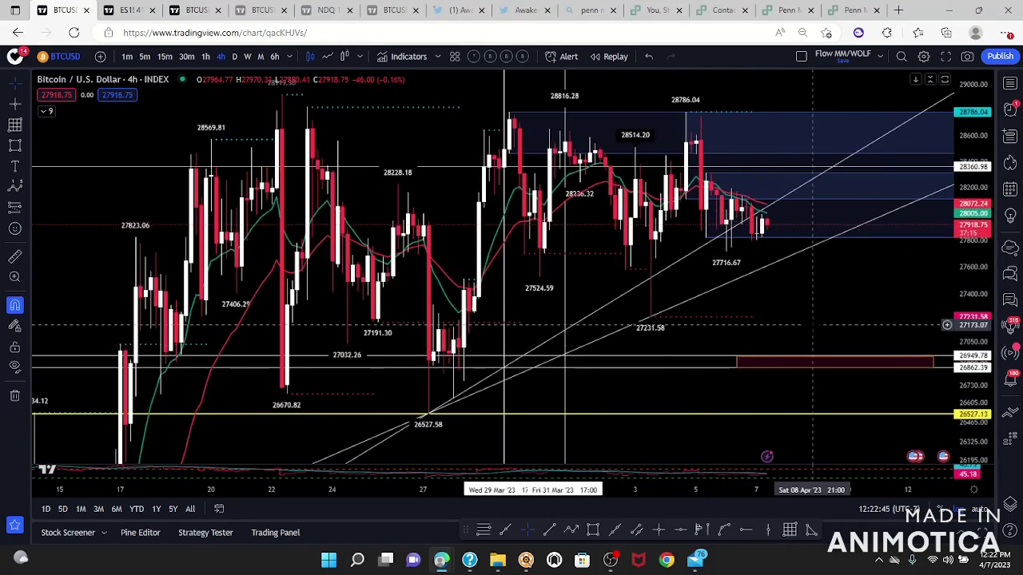
Step: Examine the 4-hour order blocks, trend lines and boxed zone between 26862.39 and 26949.78 relative to current price
{"action": "left_click_drag", "start_coordinate": [762, 325], "coordinate": [758, 361]}
{"action": "left_click_drag", "start_coordinate": [971, 274], "coordinate": [969, 355]}
{"action": "scroll", "coordinate": [873, 311], "scroll_direction": "up", "scroll_amount": 3}
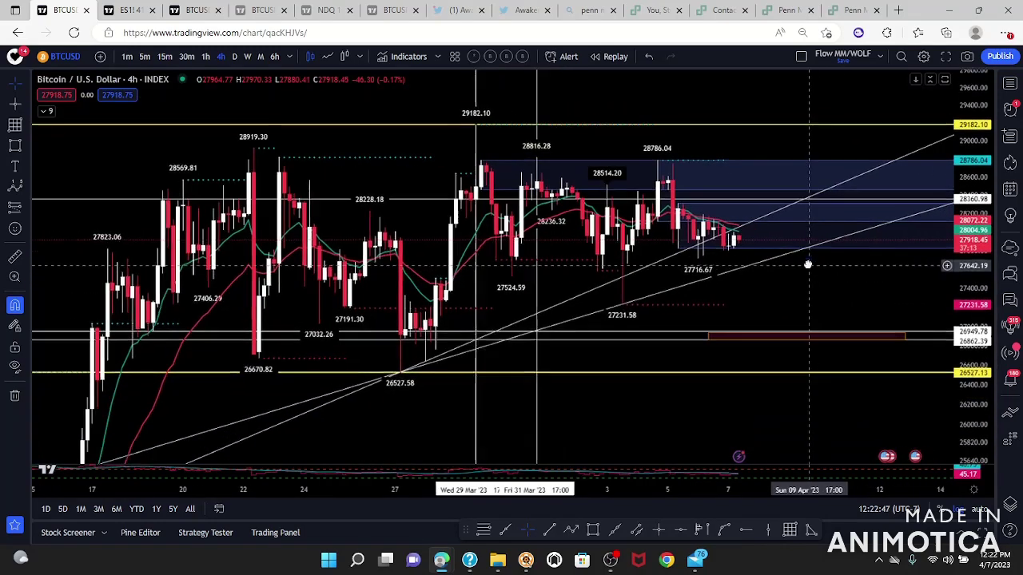
{"action": "left_click_drag", "start_coordinate": [904, 309], "coordinate": [919, 311]}
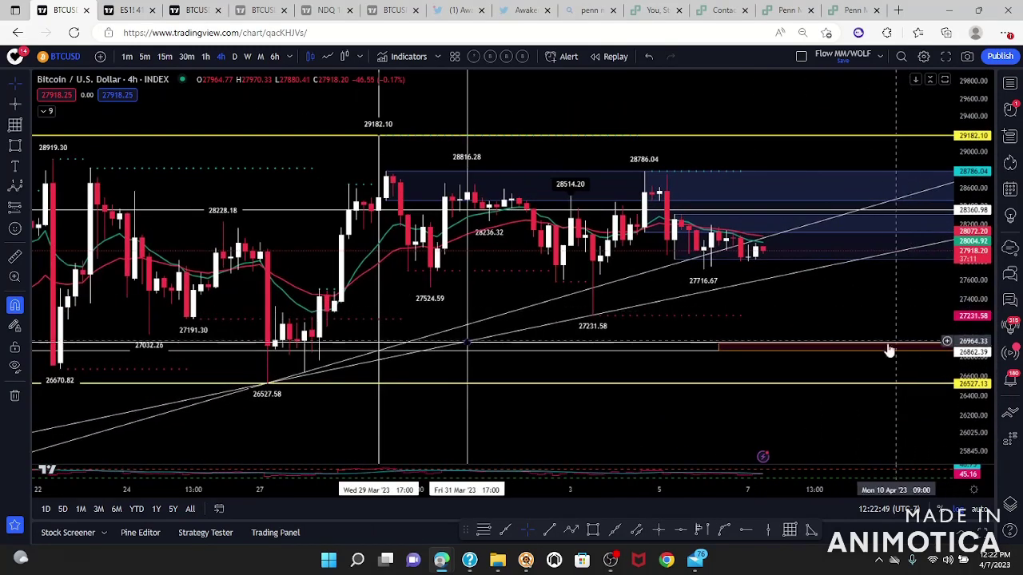
{"action": "scroll", "coordinate": [867, 305], "scroll_direction": "down", "scroll_amount": 5}
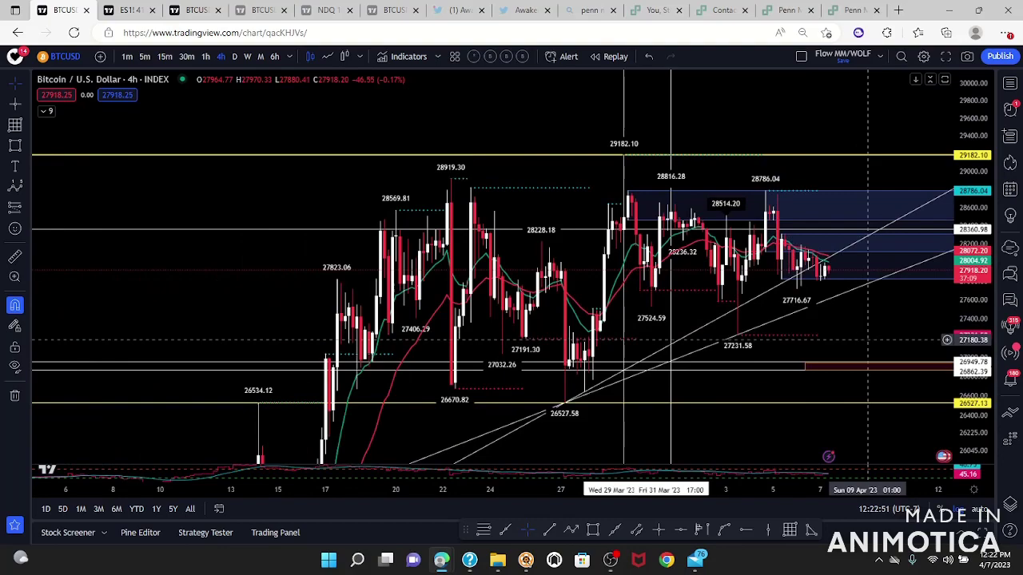
{"action": "scroll", "coordinate": [851, 305], "scroll_direction": "up", "scroll_amount": 2}
{"action": "left_click_drag", "start_coordinate": [809, 310], "coordinate": [575, 291]}
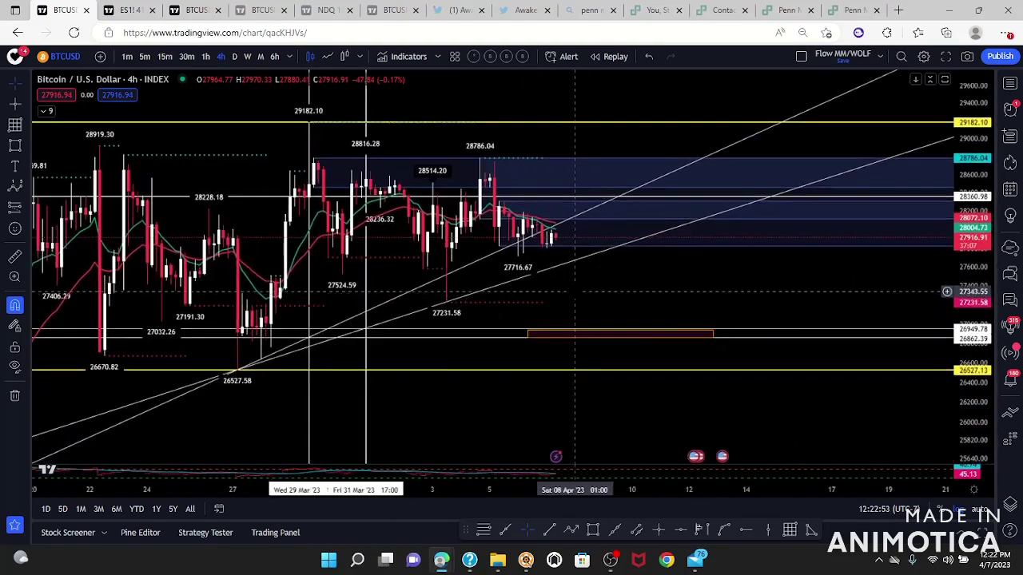
{"action": "scroll", "coordinate": [576, 292], "scroll_direction": "down", "scroll_amount": 6}
{"action": "left_click_drag", "start_coordinate": [973, 90], "coordinate": [974, 254]}
{"action": "left_click_drag", "start_coordinate": [765, 285], "coordinate": [481, 291]}
Step: Hide the Pivots HL, 3EMA, Supply Demand Pivot Point and Sonarlab - OB indicators, and collapse the indicator legend
{"action": "left_click", "coordinate": [46, 113]}
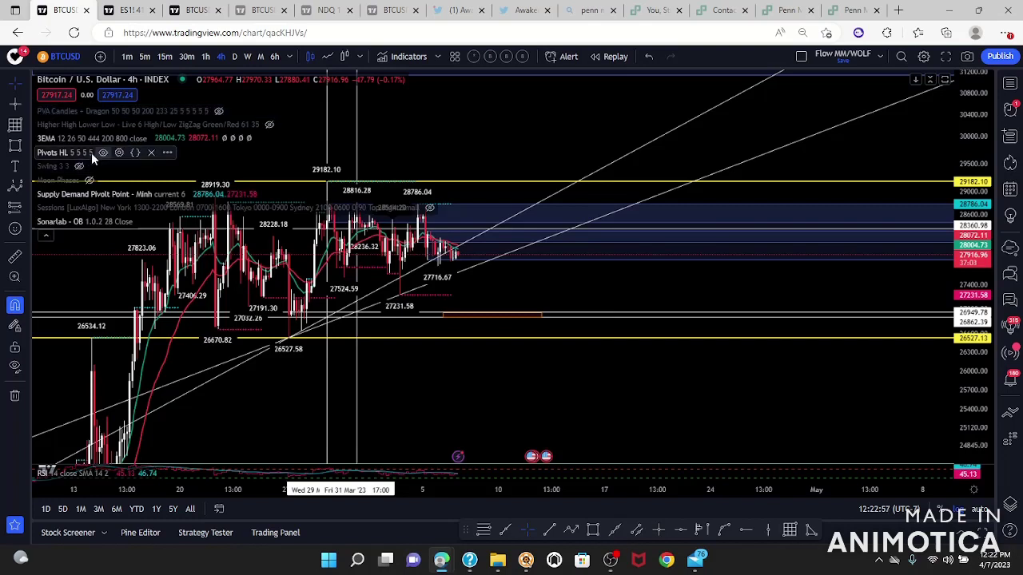
{"action": "left_click", "coordinate": [101, 152]}
{"action": "left_click", "coordinate": [154, 138]}
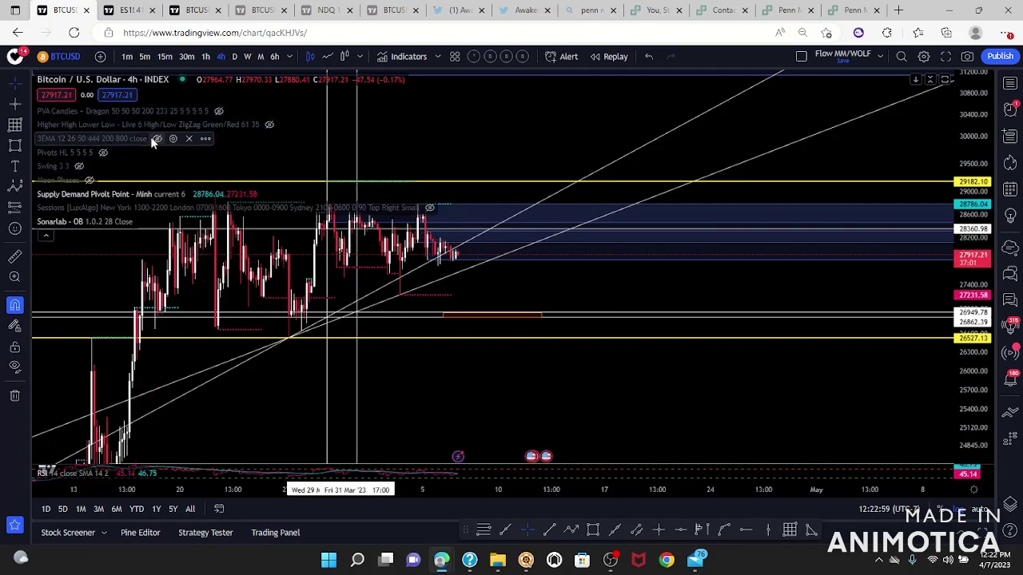
{"action": "left_click", "coordinate": [192, 195]}
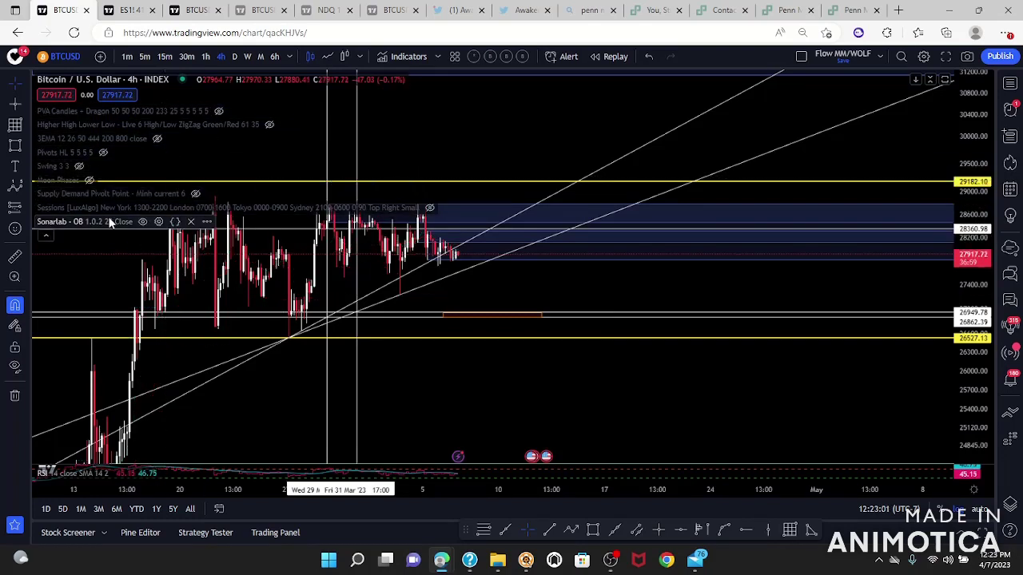
{"action": "left_click", "coordinate": [143, 221]}
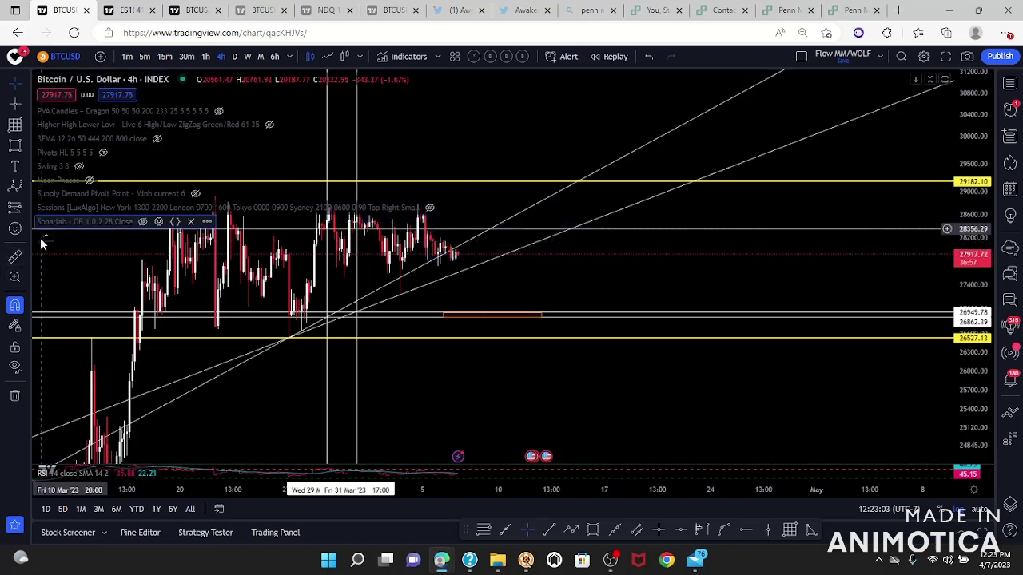
{"action": "scroll", "coordinate": [534, 371], "scroll_direction": "down", "scroll_amount": 6}
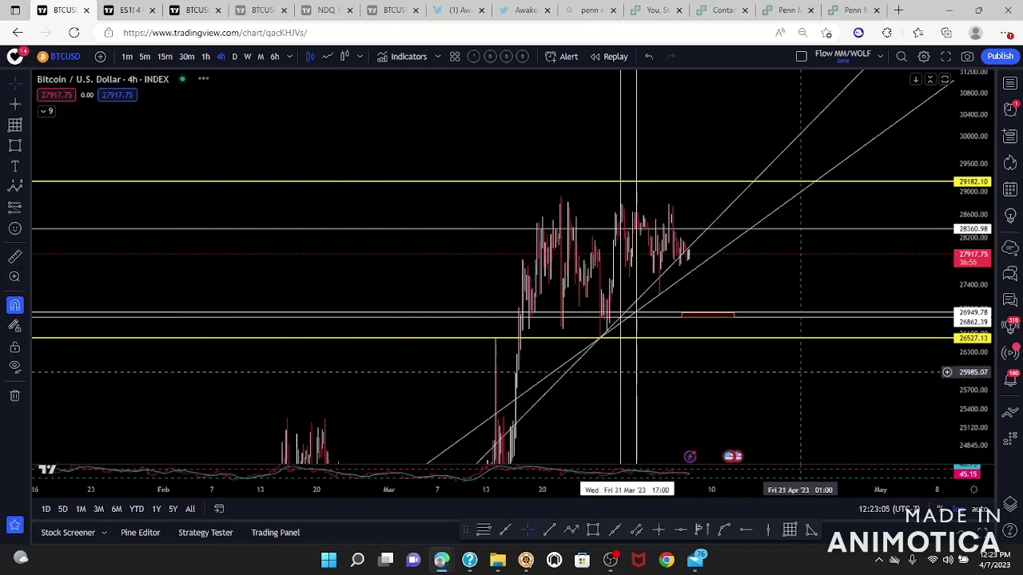
Step: Draw a rectangle around the 4-hour range from about 29275.87 down to 26500.46, spanning 15 Mar to 16 Apr '23
{"action": "left_click_drag", "start_coordinate": [740, 367], "coordinate": [834, 338]}
{"action": "scroll", "coordinate": [835, 339], "scroll_direction": "up", "scroll_amount": 2}
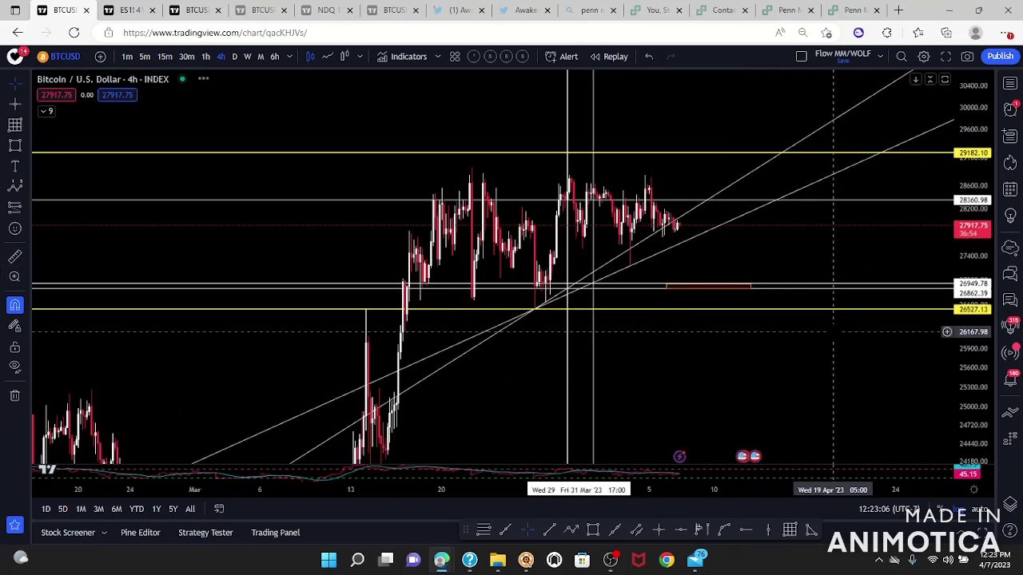
{"action": "left_click", "coordinate": [592, 530]}
{"action": "mouse_move", "coordinate": [385, 147]}
{"action": "left_mouse_down"}
{"action": "mouse_move", "coordinate": [778, 292]}
{"action": "mouse_move", "coordinate": [796, 309]}
{"action": "left_mouse_up"}
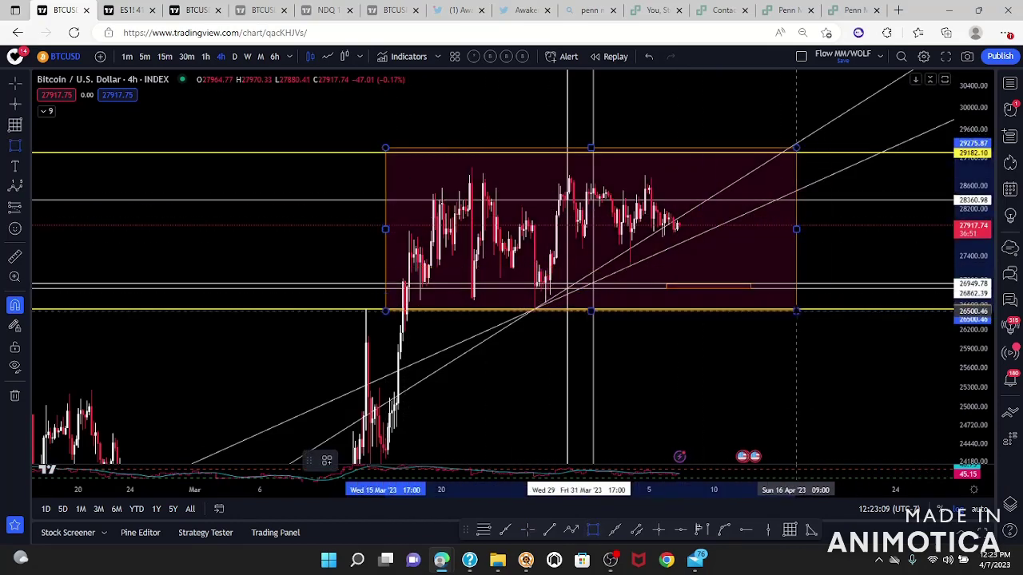
Step: Switch to the weekly timeframe and examine the boxed range against the trend lines and horizontal levels
{"action": "left_click", "coordinate": [248, 57]}
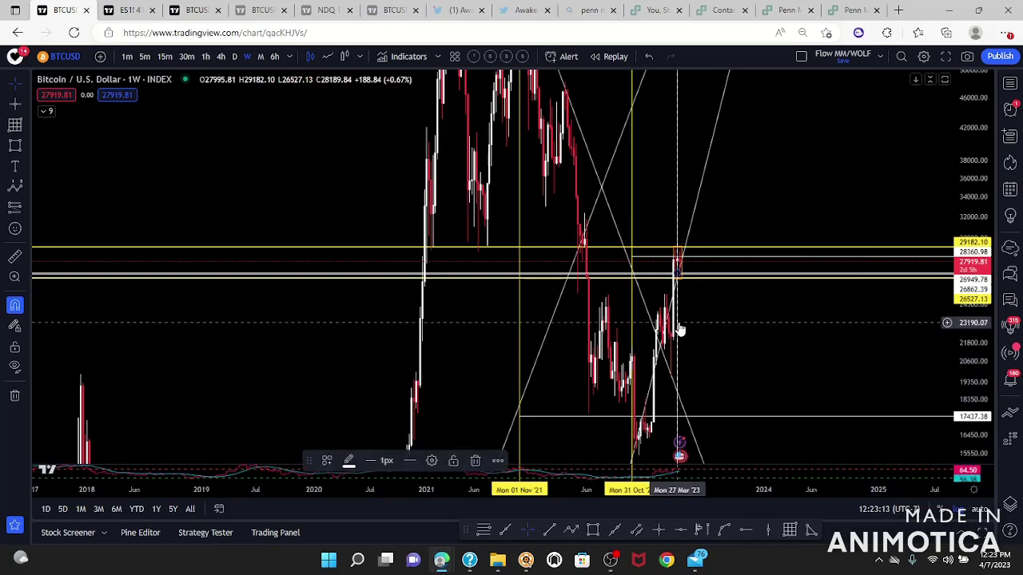
{"action": "scroll", "coordinate": [680, 330], "scroll_direction": "up", "scroll_amount": 5}
{"action": "scroll", "coordinate": [820, 318], "scroll_direction": "up", "scroll_amount": 5}
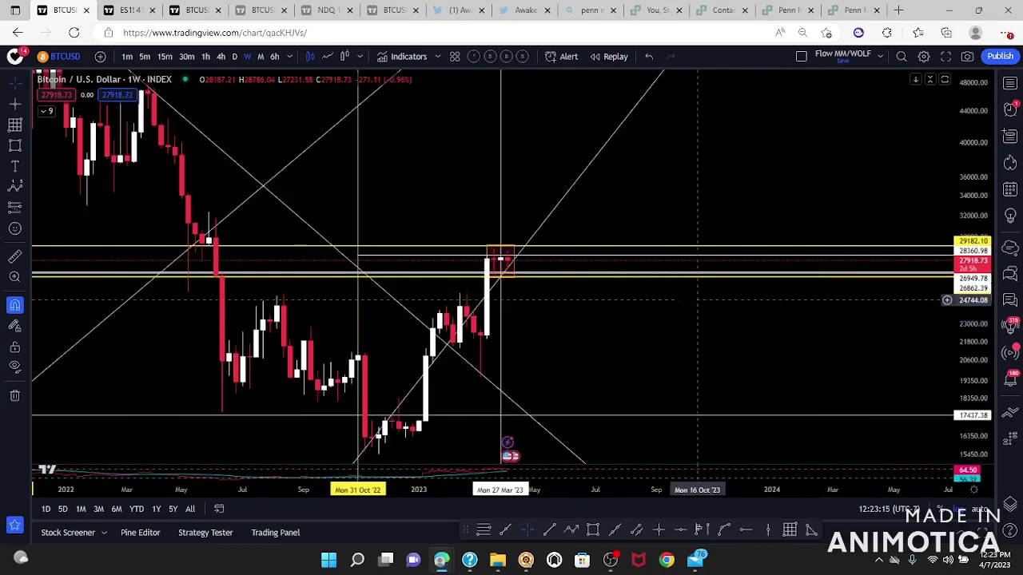
{"action": "left_click_drag", "start_coordinate": [696, 287], "coordinate": [866, 243]}
{"action": "scroll", "coordinate": [670, 216], "scroll_direction": "down", "scroll_amount": 6}
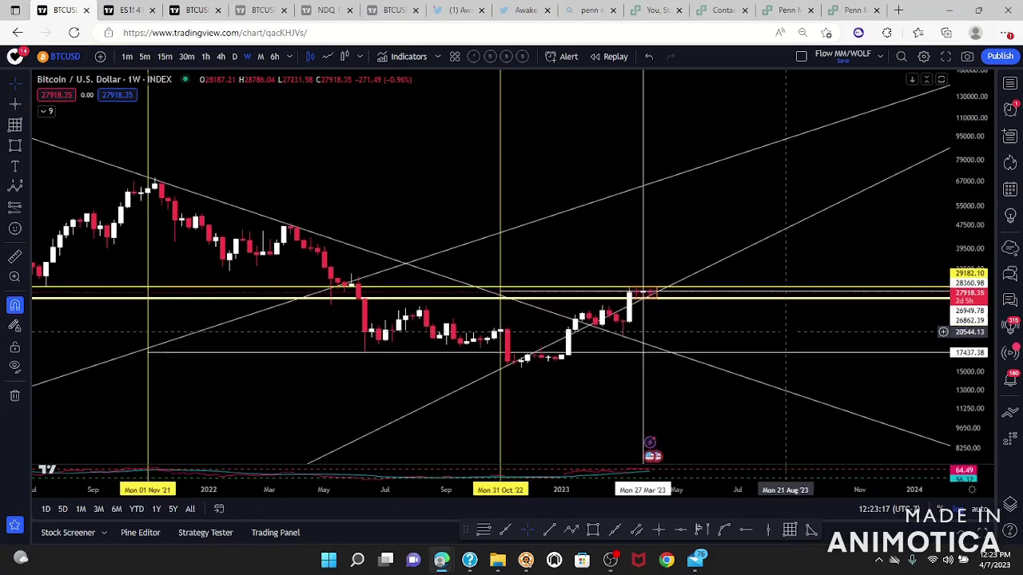
{"action": "scroll", "coordinate": [895, 342], "scroll_direction": "up", "scroll_amount": 5}
{"action": "mouse_move", "coordinate": [948, 343]}
{"action": "left_mouse_down"}
{"action": "mouse_move", "coordinate": [949, 412]}
{"action": "mouse_move", "coordinate": [938, 339]}
{"action": "left_mouse_up"}
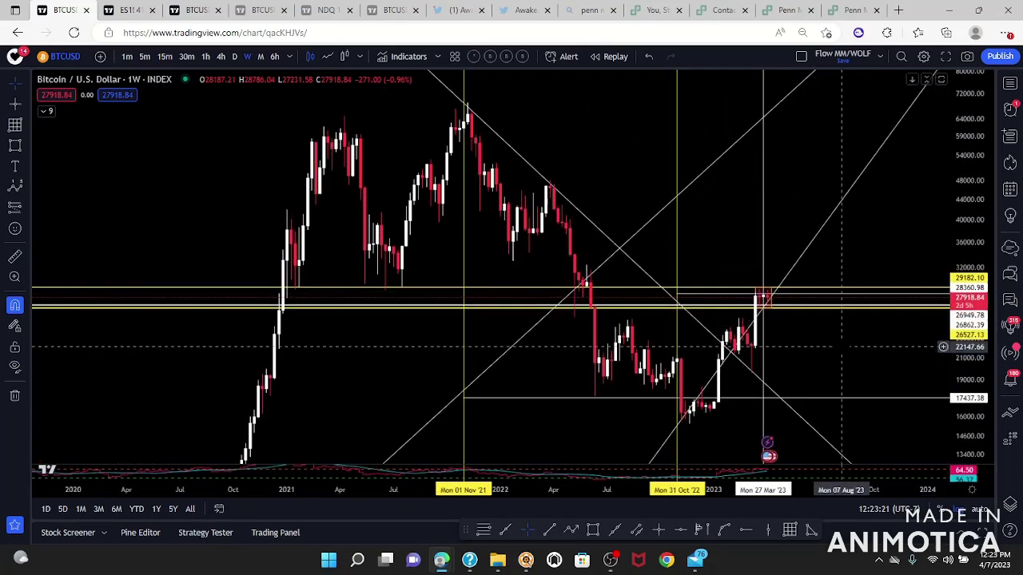
{"action": "scroll", "coordinate": [840, 347], "scroll_direction": "up", "scroll_amount": 11}
{"action": "left_click_drag", "start_coordinate": [634, 302], "coordinate": [696, 302]}
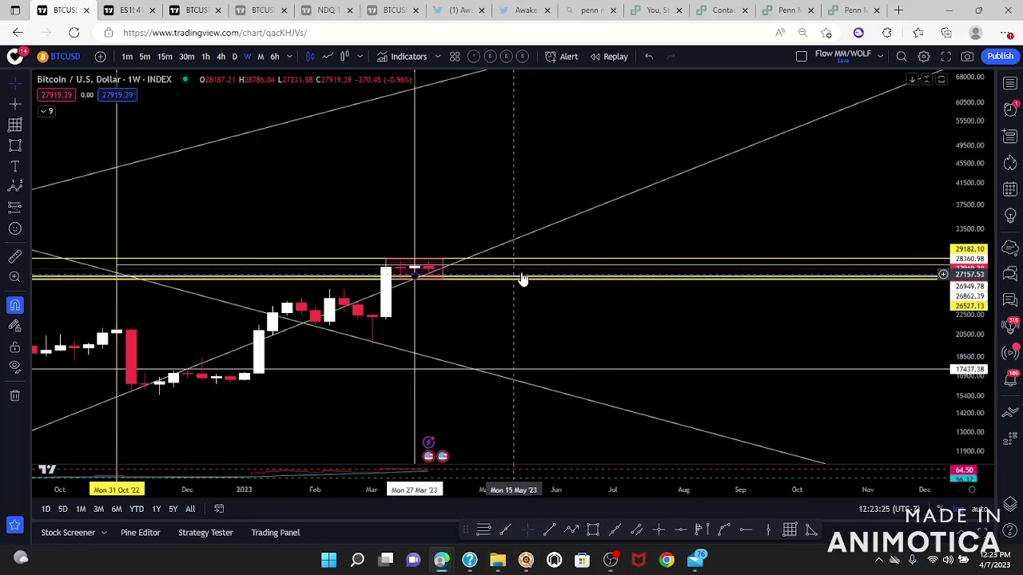
Step: Draw an extended trend line from the 9 Jan '23 weekly low at 17106.94 to the 13 Mar '23 low at 21944.36
{"action": "left_click", "coordinate": [614, 531]}
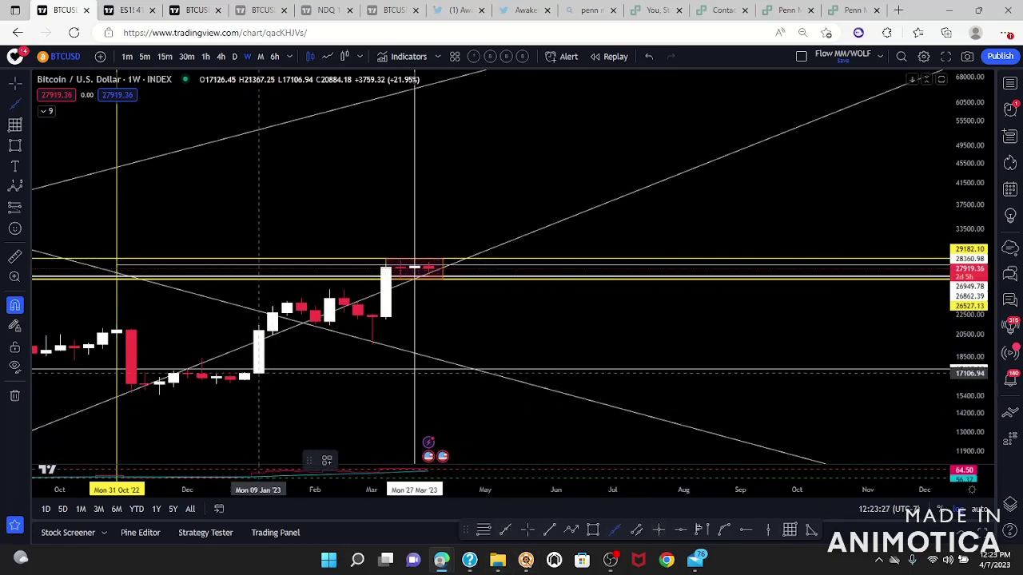
{"action": "left_click", "coordinate": [258, 373]}
{"action": "left_click", "coordinate": [389, 320]}
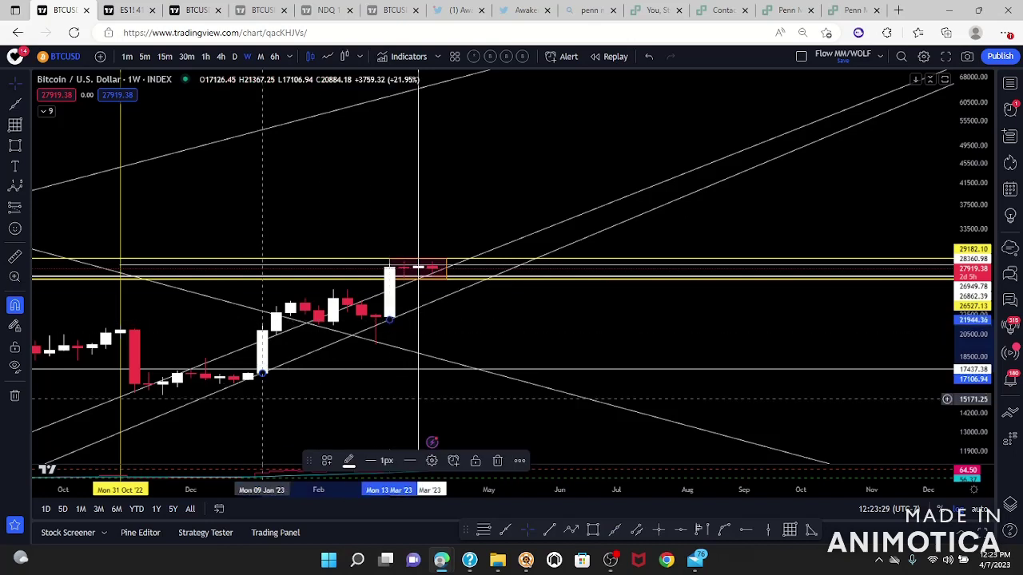
Step: Move the new trend line's start point to the 2 Jan '23 low at 16549.51 and colour the line orange
{"action": "left_click", "coordinate": [262, 383]}
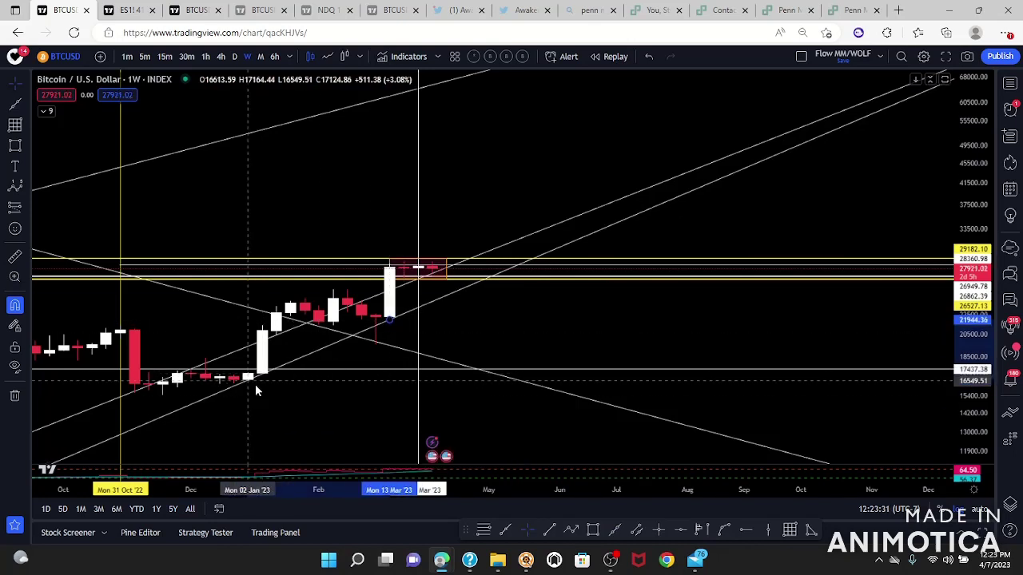
{"action": "left_click", "coordinate": [252, 381]}
{"action": "left_click", "coordinate": [348, 463]}
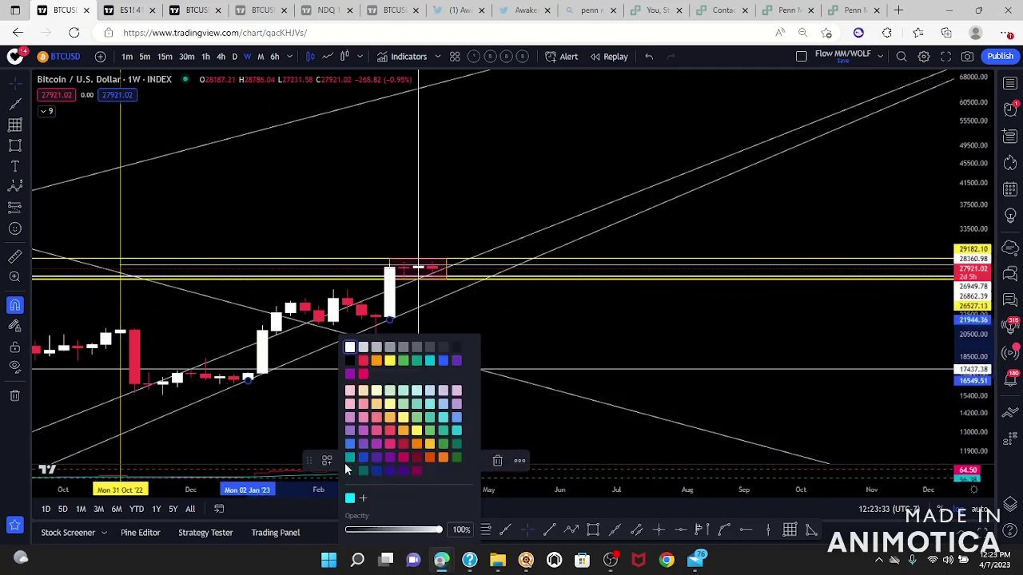
{"action": "left_click", "coordinate": [376, 360]}
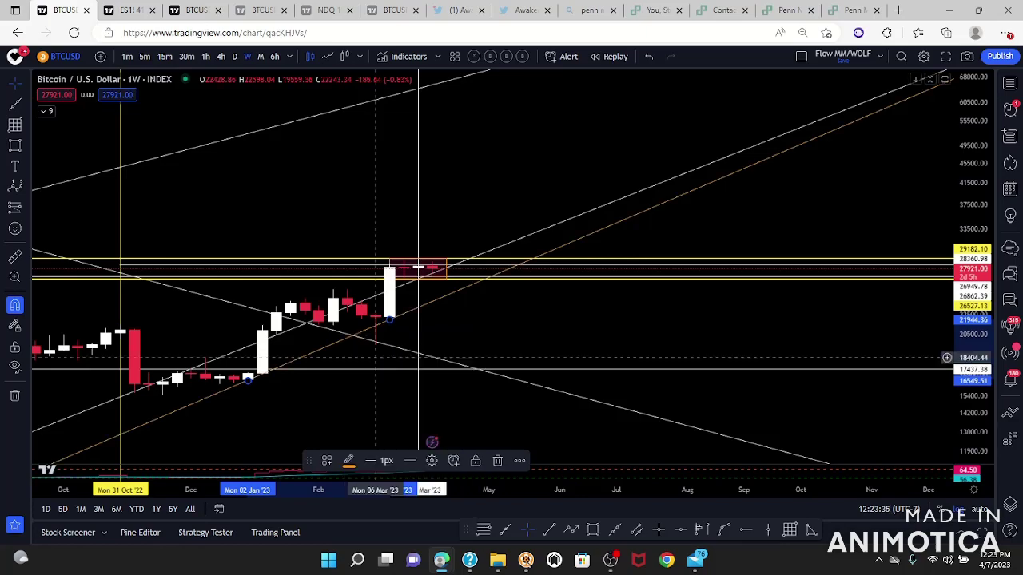
Step: Draw an orange extended trend line from the 9 Mar '20 weekly low at 3880.59 to the 13 Jun '22 low
{"action": "scroll", "coordinate": [347, 284], "scroll_direction": "down", "scroll_amount": 3}
{"action": "left_click", "coordinate": [774, 351]}
{"action": "scroll", "coordinate": [744, 311], "scroll_direction": "down", "scroll_amount": 5}
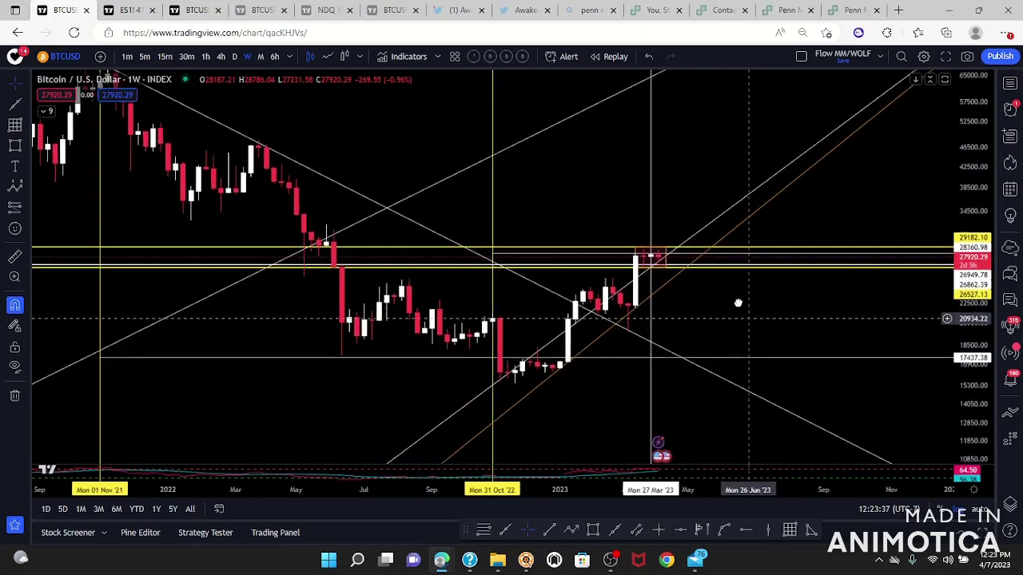
{"action": "left_click_drag", "start_coordinate": [979, 162], "coordinate": [990, 346]}
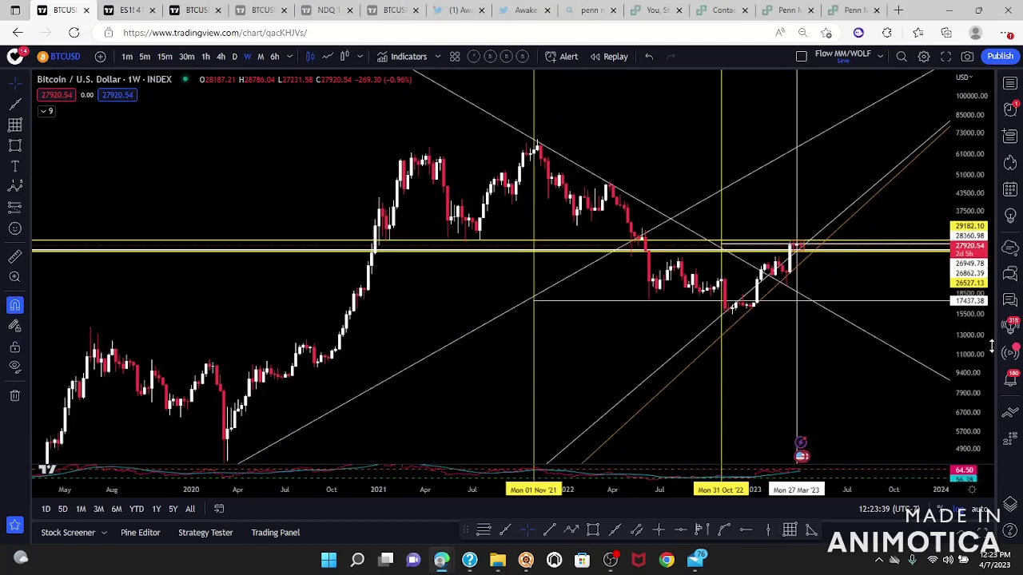
{"action": "left_click_drag", "start_coordinate": [834, 395], "coordinate": [834, 279]}
{"action": "left_click_drag", "start_coordinate": [630, 253], "coordinate": [588, 334]}
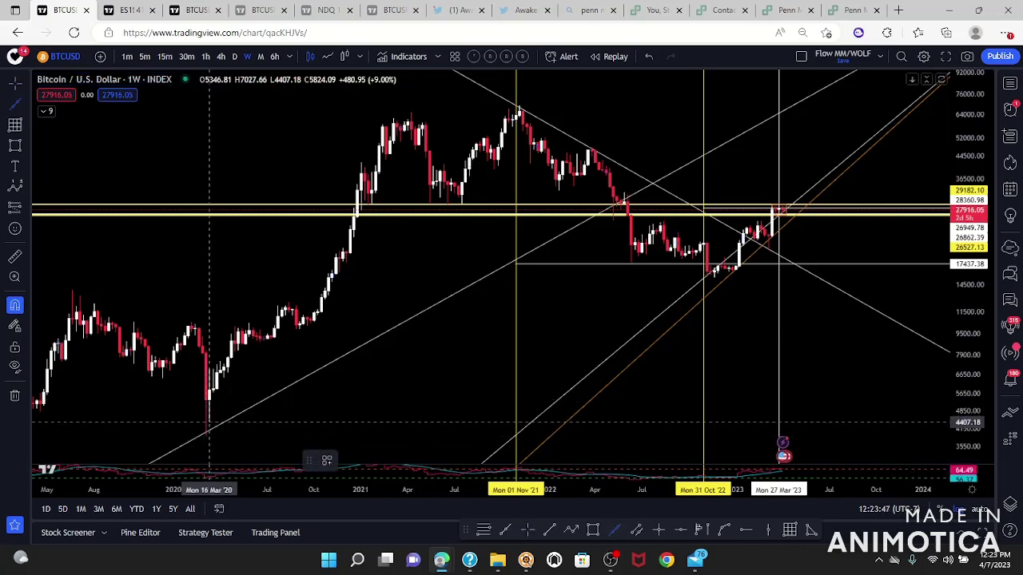
{"action": "left_click", "coordinate": [209, 435]}
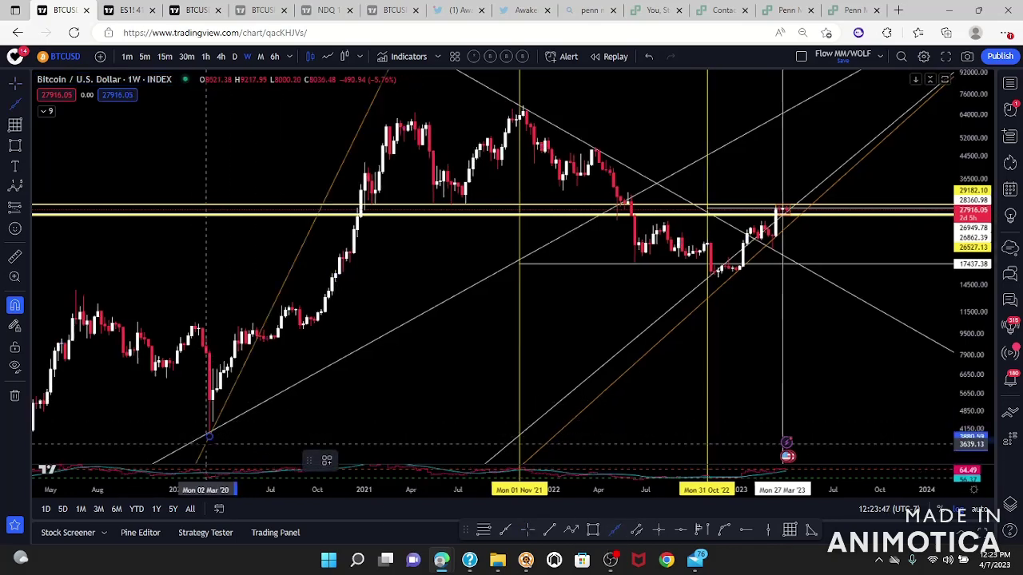
{"action": "left_click", "coordinate": [634, 266]}
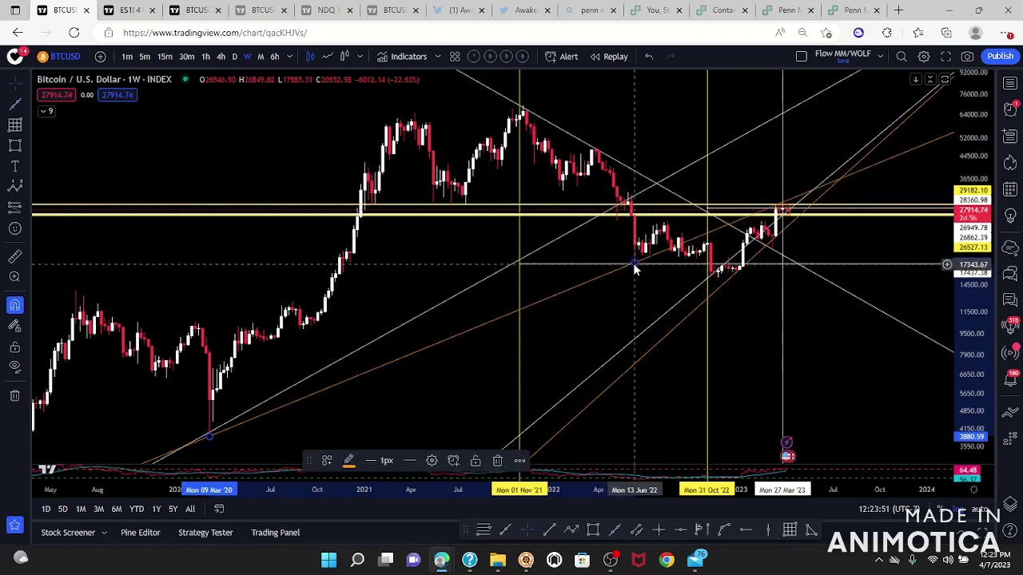
Step: Examine the two orange trend lines around the boxed range on the weekly and daily timeframes
{"action": "left_click_drag", "start_coordinate": [635, 282], "coordinate": [540, 311]}
{"action": "left_click_drag", "start_coordinate": [989, 413], "coordinate": [976, 376]}
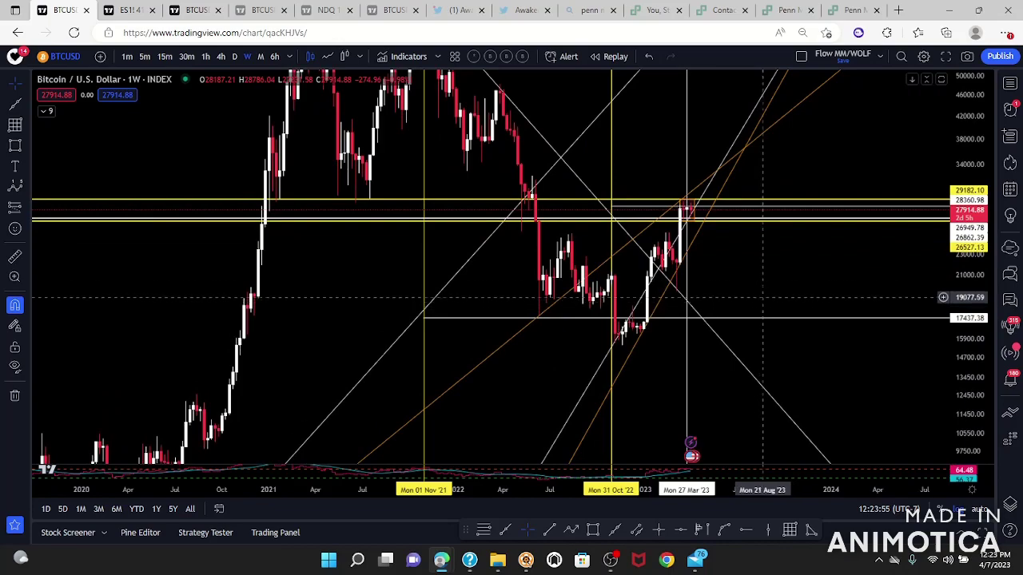
{"action": "scroll", "coordinate": [837, 237], "scroll_direction": "up", "scroll_amount": 4}
{"action": "mouse_move", "coordinate": [773, 203]}
{"action": "left_mouse_down"}
{"action": "mouse_move", "coordinate": [919, 136]}
{"action": "mouse_move", "coordinate": [935, 224]}
{"action": "mouse_move", "coordinate": [895, 274]}
{"action": "left_mouse_up"}
{"action": "left_click_drag", "start_coordinate": [954, 350], "coordinate": [962, 268]}
{"action": "left_click_drag", "start_coordinate": [837, 330], "coordinate": [853, 249]}
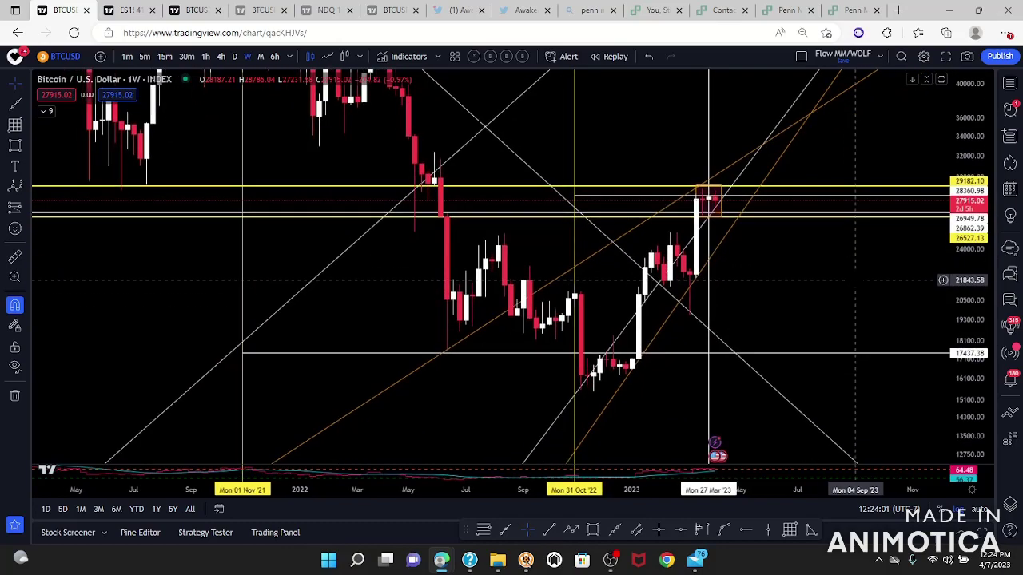
{"action": "left_click", "coordinate": [234, 56]}
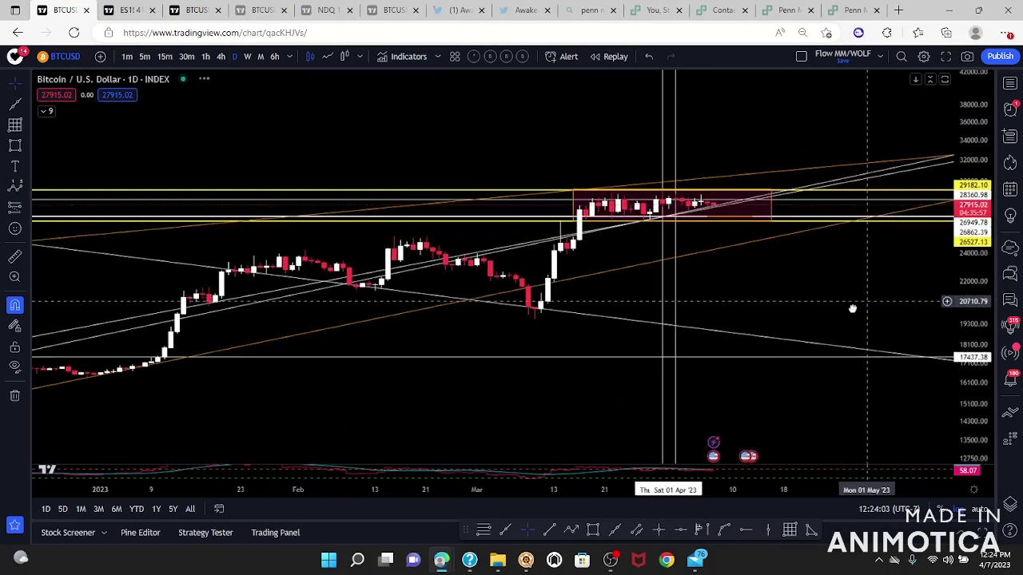
{"action": "left_click_drag", "start_coordinate": [989, 367], "coordinate": [984, 197]}
{"action": "left_click_drag", "start_coordinate": [821, 156], "coordinate": [824, 250]}
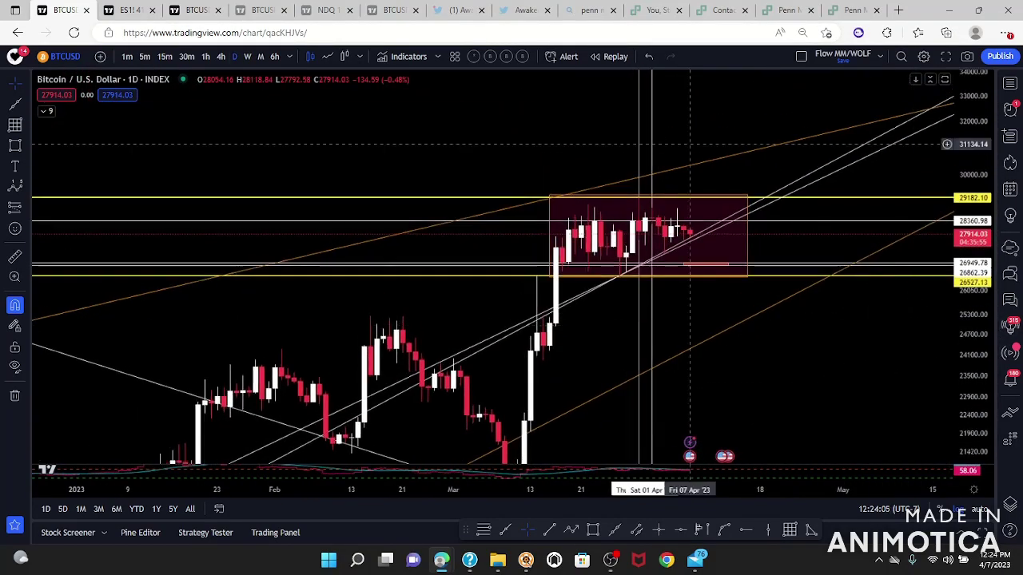
Step: Return to the 4-hour timeframe and check price within the boxed range against the white and orange trend lines
{"action": "left_click", "coordinate": [221, 56]}
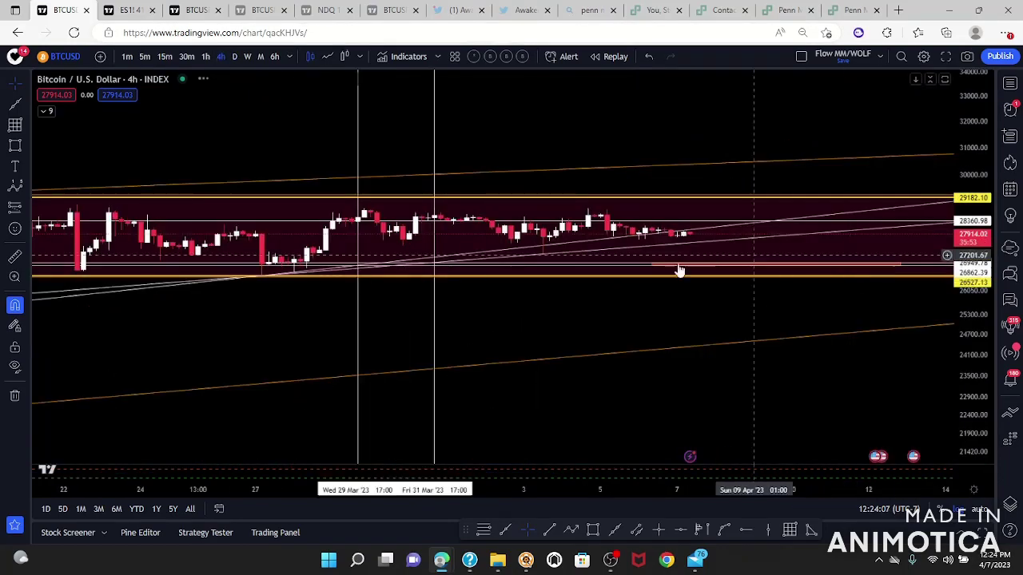
{"action": "left_click_drag", "start_coordinate": [974, 387], "coordinate": [971, 205]}
{"action": "scroll", "coordinate": [901, 189], "scroll_direction": "down", "scroll_amount": 8}
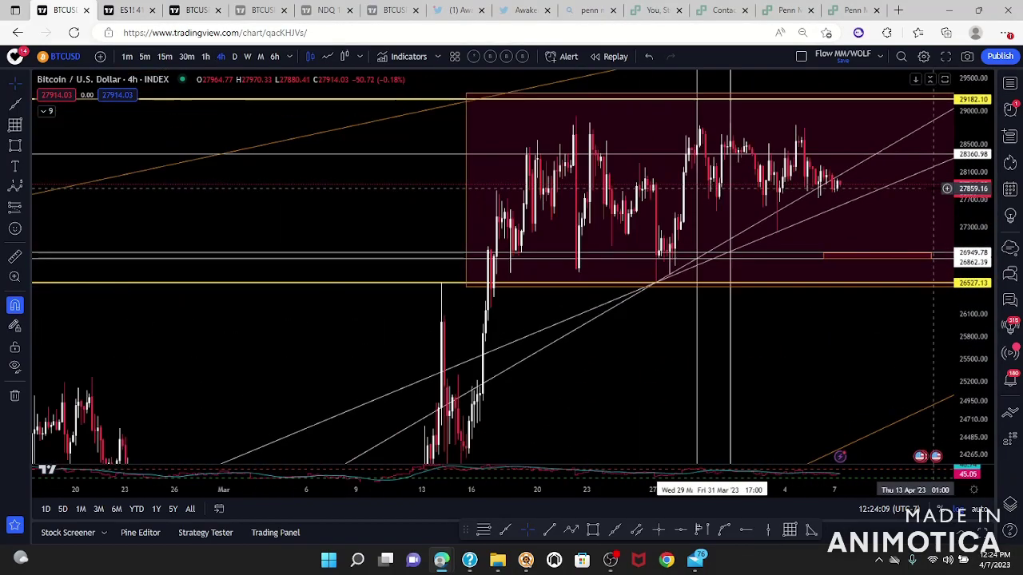
{"action": "left_click_drag", "start_coordinate": [805, 386], "coordinate": [711, 399]}
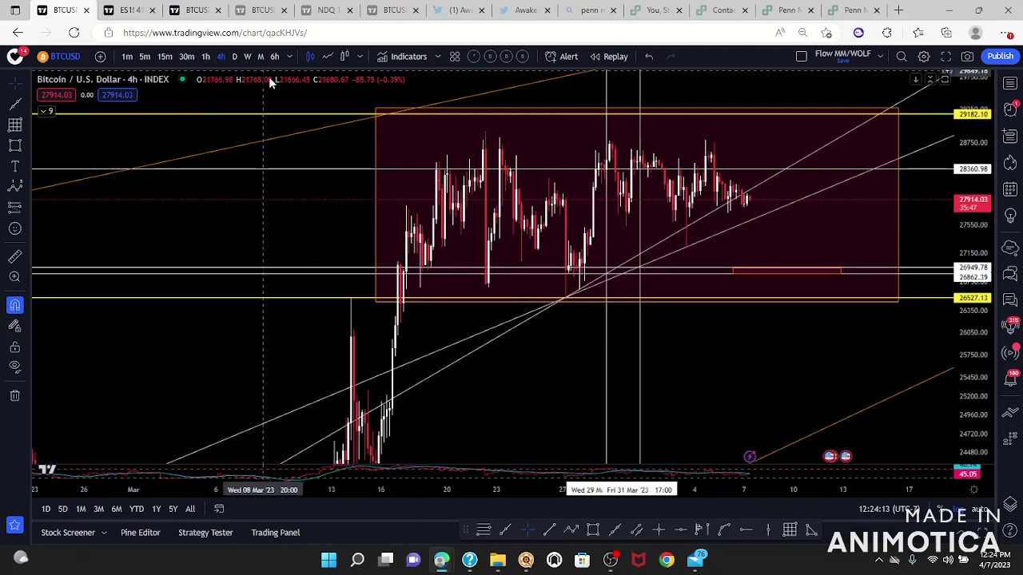
{"action": "left_click_drag", "start_coordinate": [981, 210], "coordinate": [983, 350]}
{"action": "left_click_drag", "start_coordinate": [757, 333], "coordinate": [653, 309]}
{"action": "scroll", "coordinate": [652, 309], "scroll_direction": "down", "scroll_amount": 5}
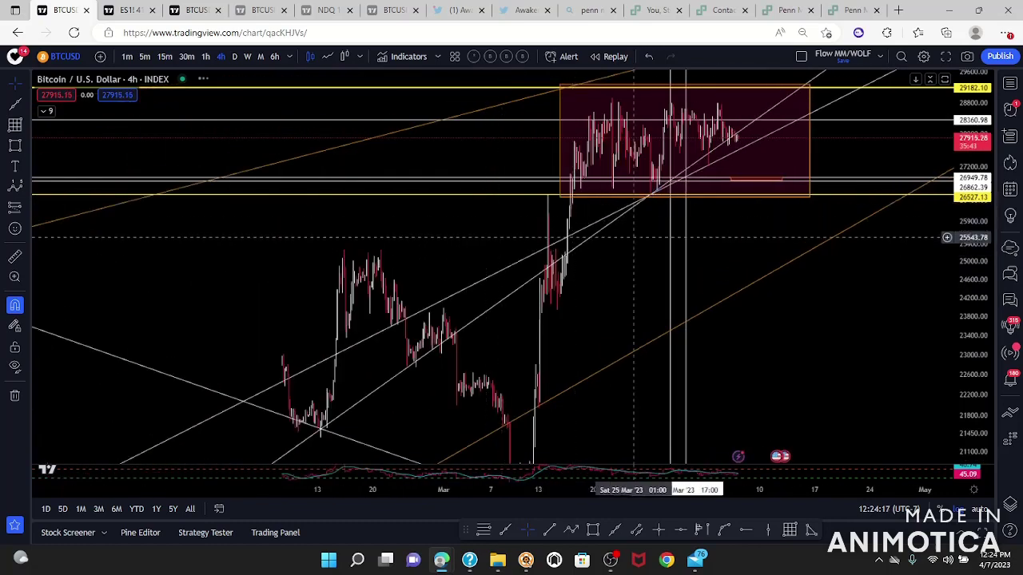
{"action": "scroll", "coordinate": [920, 285], "scroll_direction": "up", "scroll_amount": 2}
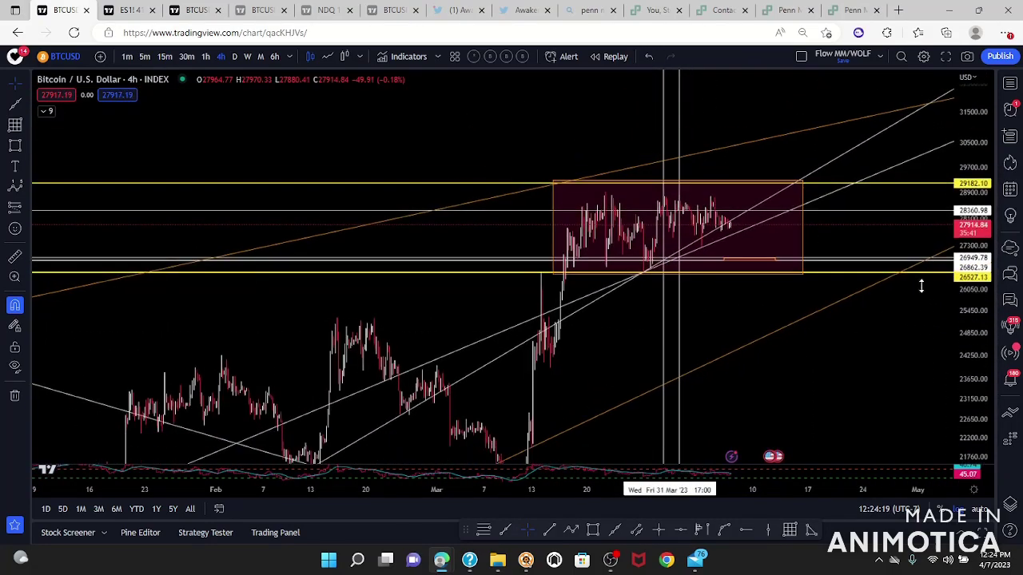
Step: Expand the indicator legend, show the Pivots HL indicator, and view the latest candles on the 1-hour timeframe
{"action": "left_click", "coordinate": [50, 112]}
{"action": "left_click", "coordinate": [104, 152]}
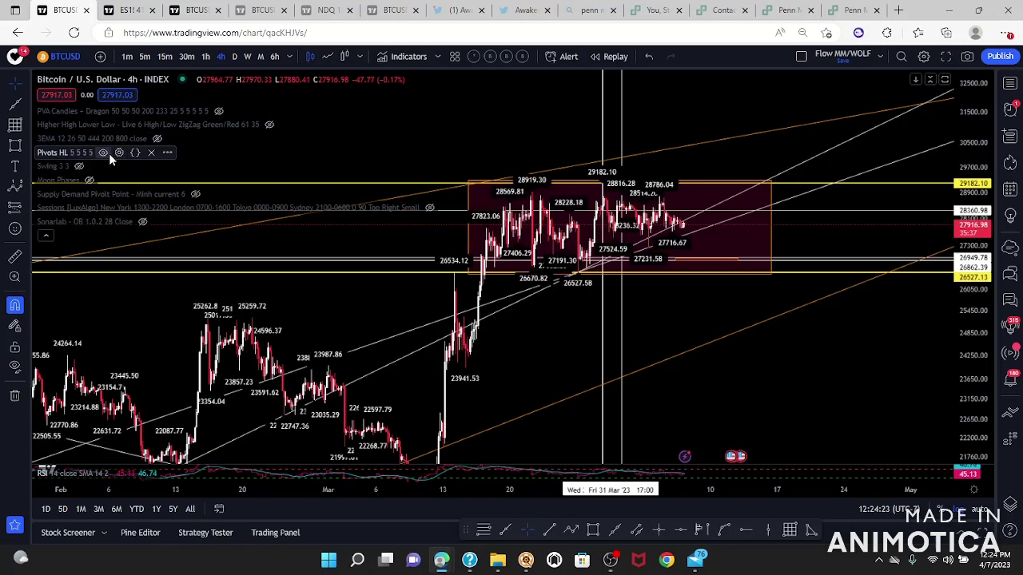
{"action": "left_click", "coordinate": [205, 57]}
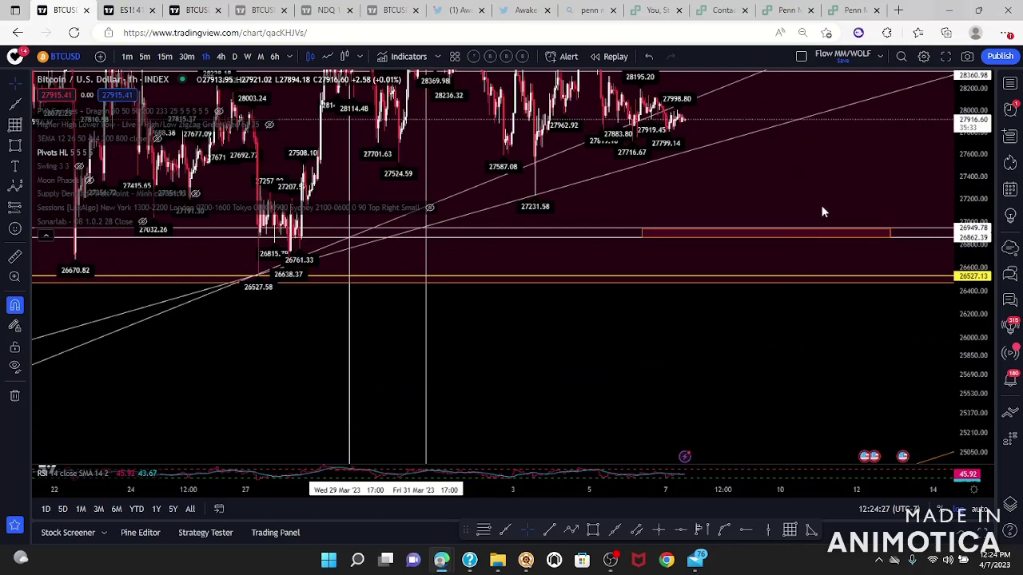
{"action": "scroll", "coordinate": [824, 249], "scroll_direction": "up", "scroll_amount": 5}
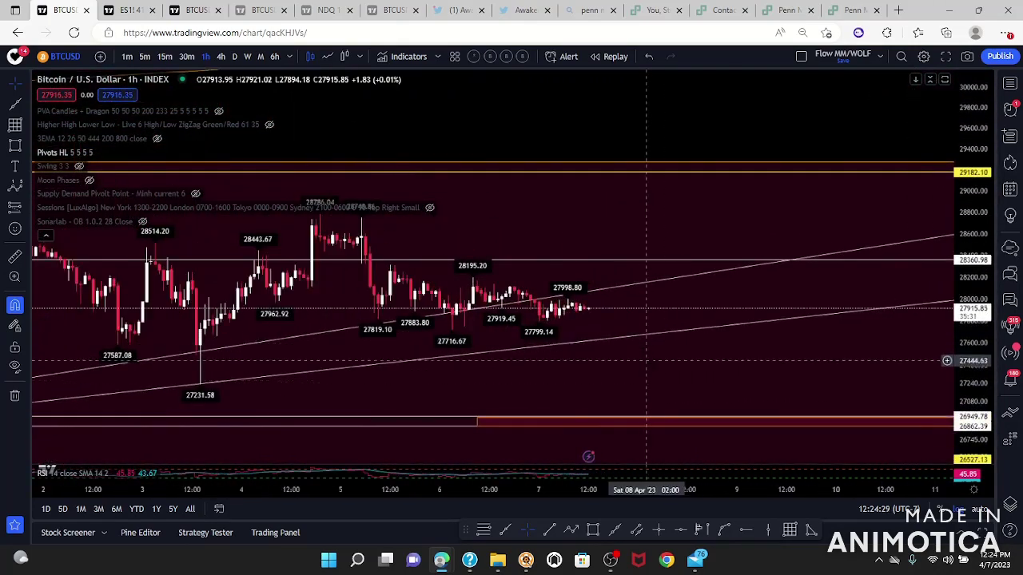
Step: Hide the Pivots HL indicator and show Higher High Lower Low - Live to review the 1-hour swing structure
{"action": "mouse_move", "coordinate": [80, 144]}
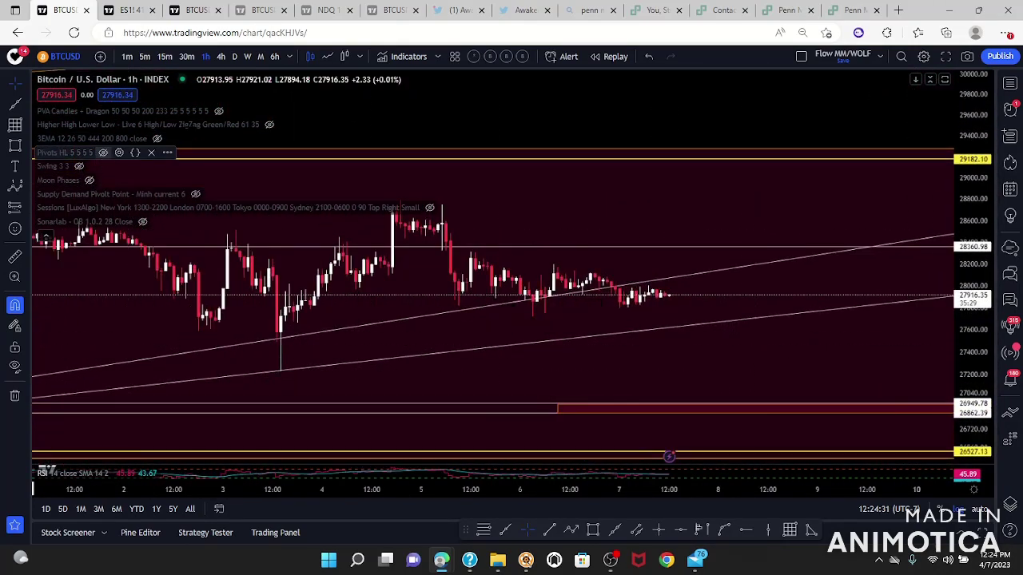
{"action": "left_click", "coordinate": [263, 125]}
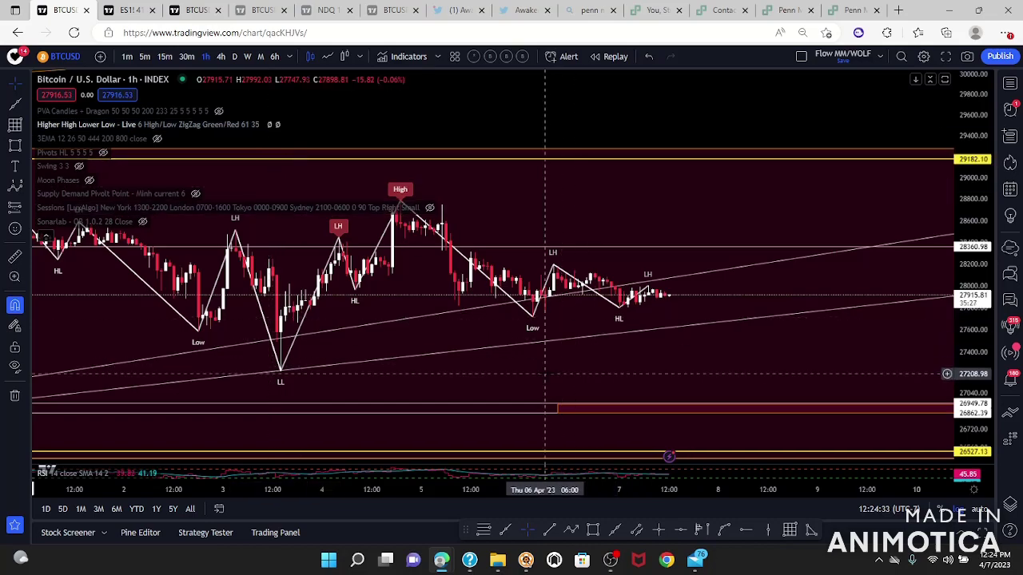
{"action": "scroll", "coordinate": [559, 380], "scroll_direction": "down", "scroll_amount": 3}
{"action": "scroll", "coordinate": [847, 406], "scroll_direction": "down", "scroll_amount": 1}
{"action": "scroll", "coordinate": [847, 405], "scroll_direction": "up", "scroll_amount": 3}
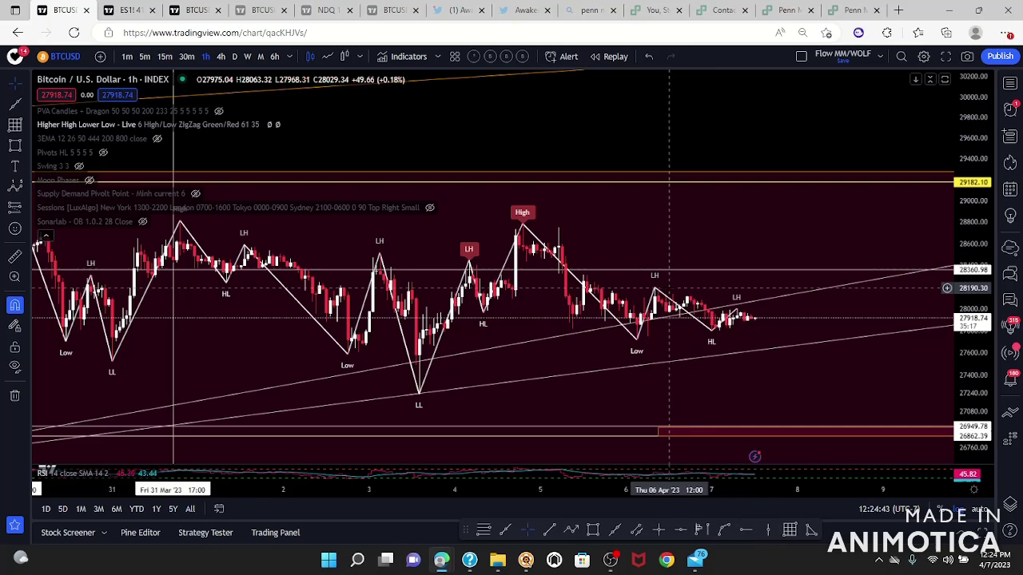
Step: Place a horizontal ray at the 6 Apr '23 08:00 lower high, 28195.20, and colour it cyan
{"action": "left_click", "coordinate": [746, 530]}
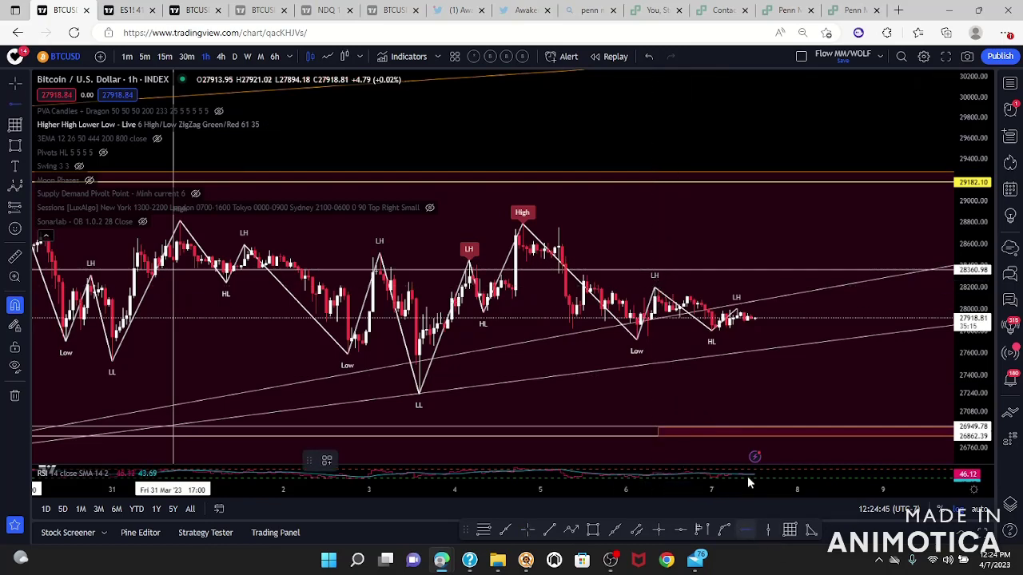
{"action": "left_click", "coordinate": [655, 280]}
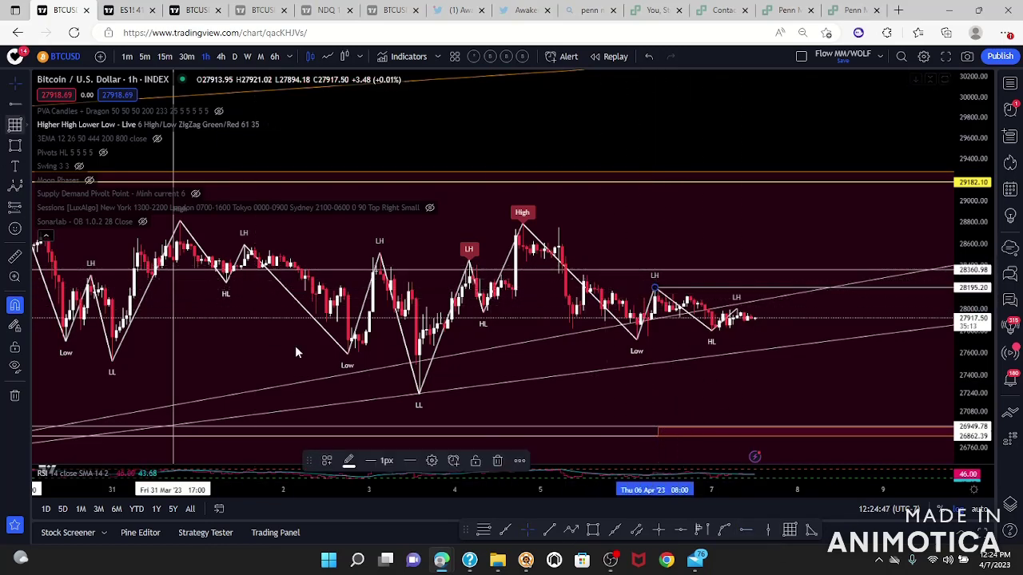
{"action": "left_click", "coordinate": [356, 462]}
{"action": "left_click", "coordinate": [435, 361]}
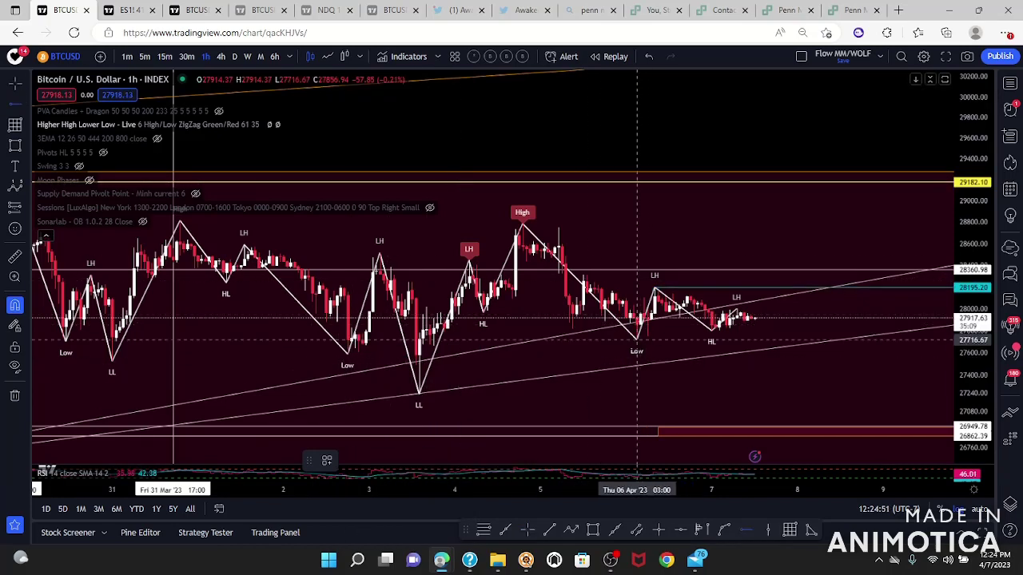
Step: Place a cyan horizontal ray at the 6 Apr '23 03:00 low, 27716.67, on the 1-hour chart
{"action": "left_click", "coordinate": [637, 341]}
{"action": "left_click_drag", "start_coordinate": [982, 401], "coordinate": [976, 296]}
{"action": "left_click_drag", "start_coordinate": [890, 340], "coordinate": [848, 262]}
Step: On the 30-minute timeframe, place horizontal rays at the latest lower high, 27998.80, and the latest lower low, 27799.14
{"action": "left_click", "coordinate": [185, 57]}
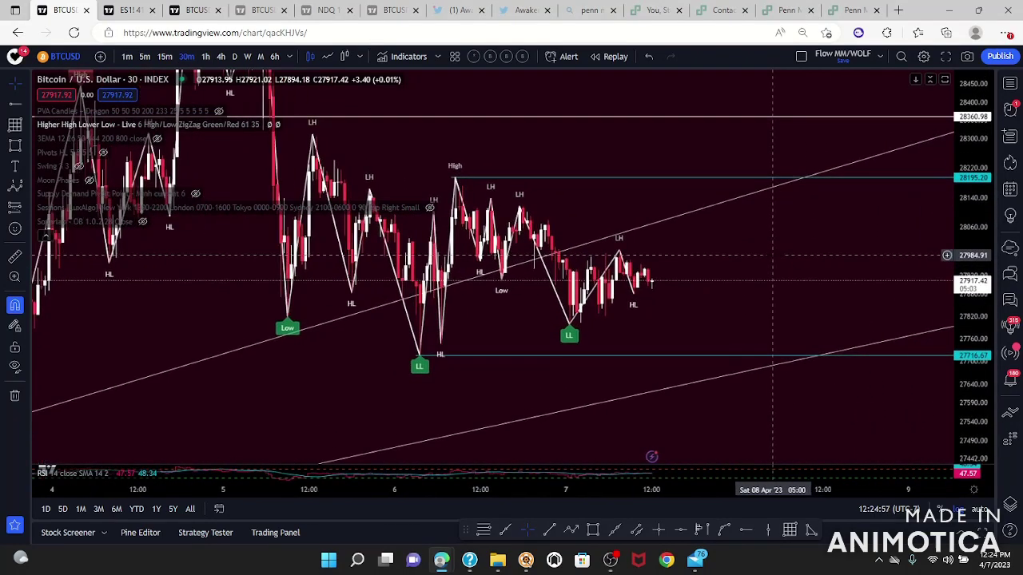
{"action": "left_click", "coordinate": [12, 106]}
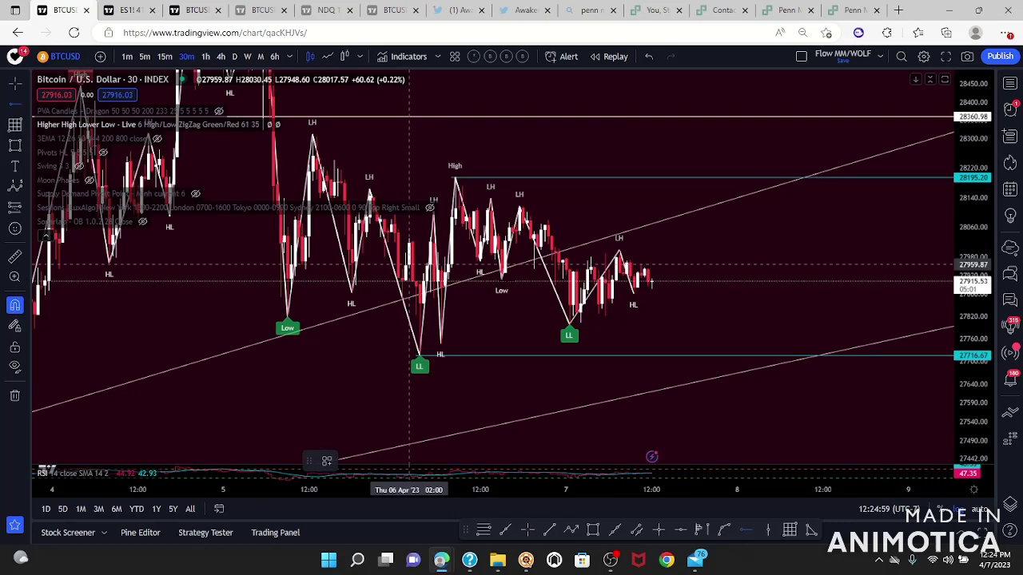
{"action": "left_click", "coordinate": [623, 261]}
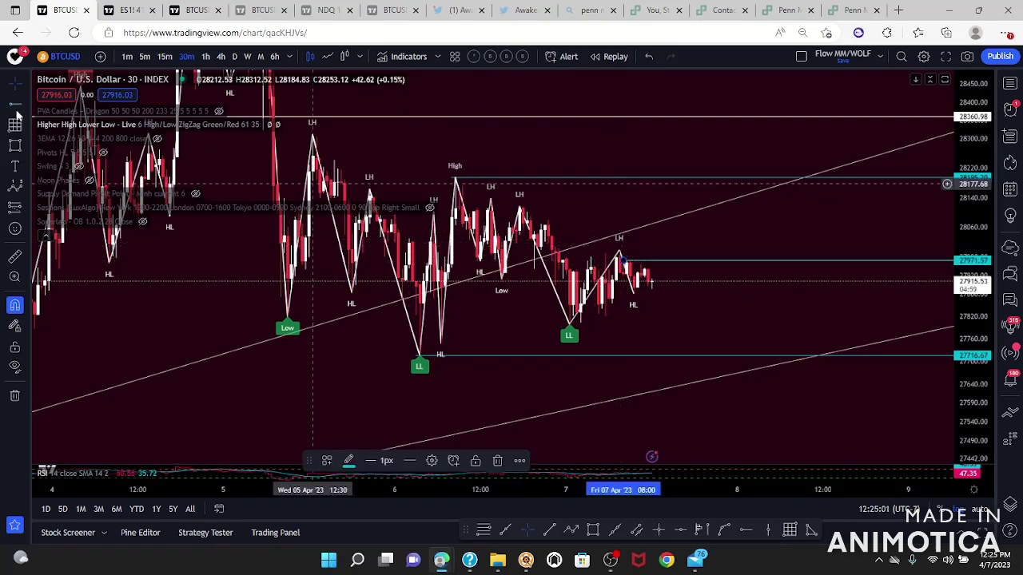
{"action": "left_click", "coordinate": [19, 106]}
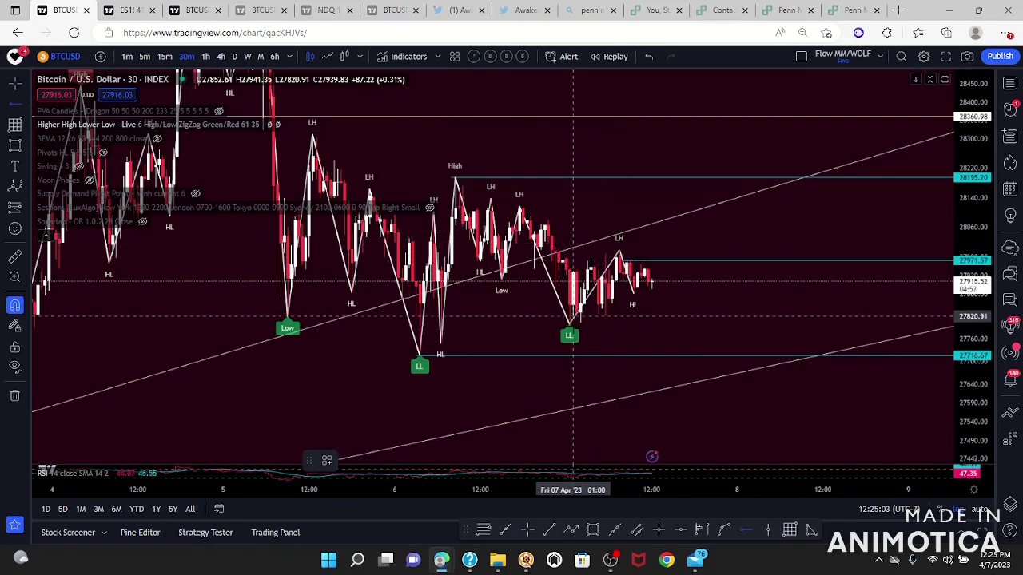
{"action": "left_click", "coordinate": [571, 336]}
{"action": "left_click_drag", "start_coordinate": [624, 255], "coordinate": [626, 251]}
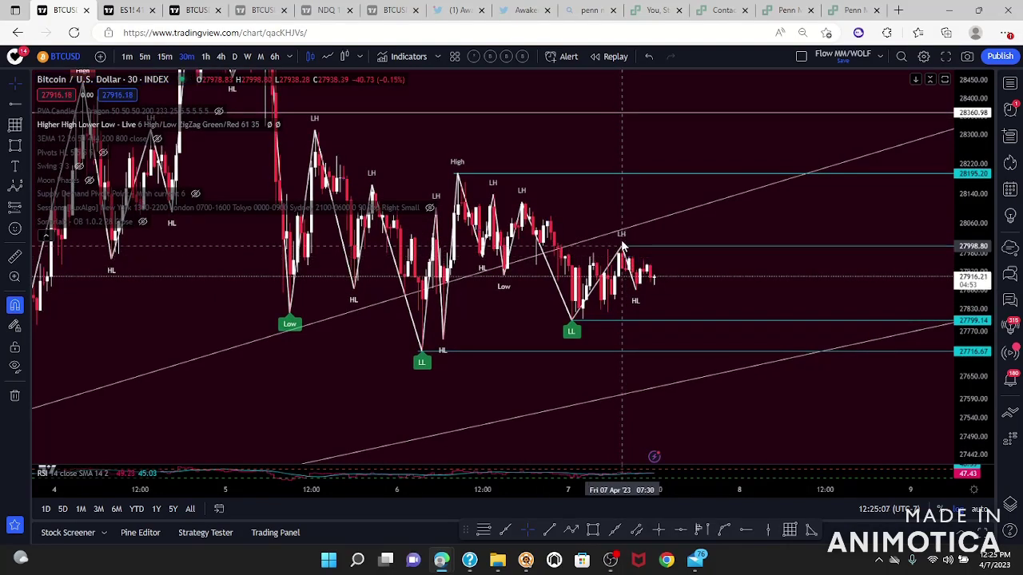
Step: Show the Supply Demand Pivolt Point - Minh and Sonarlab - OB indicators on the 30-minute chart
{"action": "scroll", "coordinate": [639, 264], "scroll_direction": "down", "scroll_amount": 3}
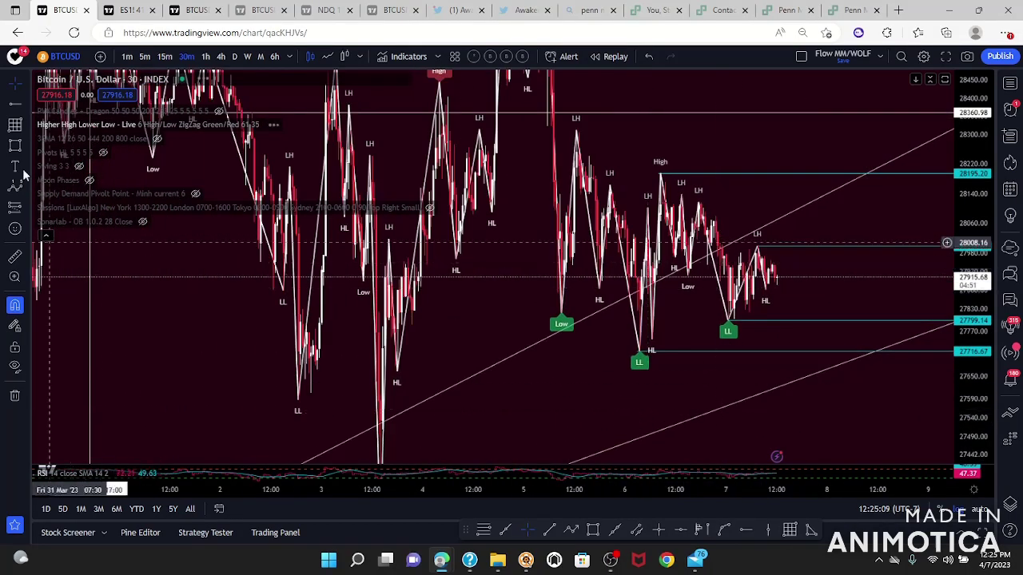
{"action": "left_click_drag", "start_coordinate": [973, 260], "coordinate": [973, 372]}
{"action": "scroll", "coordinate": [813, 395], "scroll_direction": "up", "scroll_amount": 3}
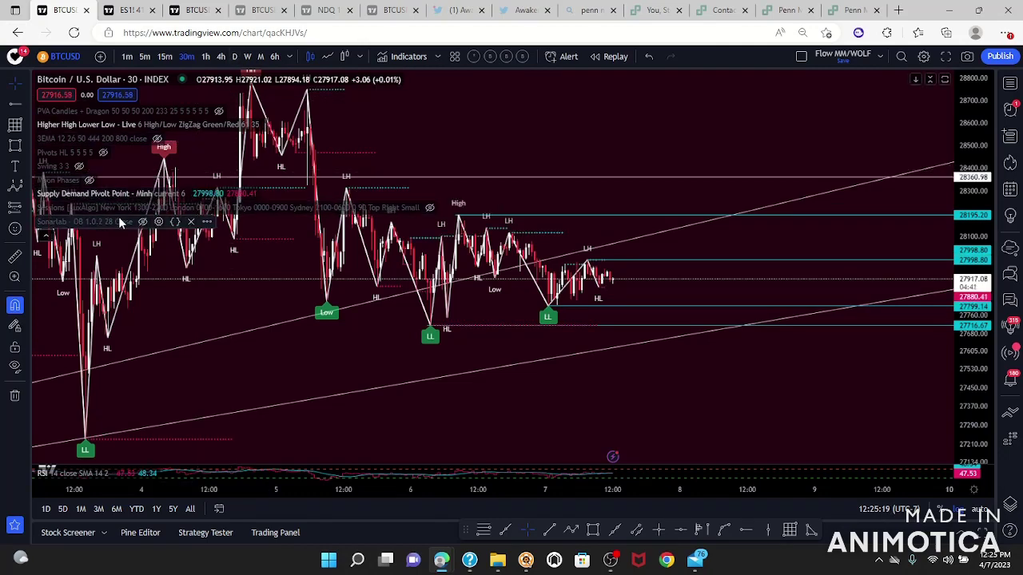
{"action": "left_click", "coordinate": [142, 222]}
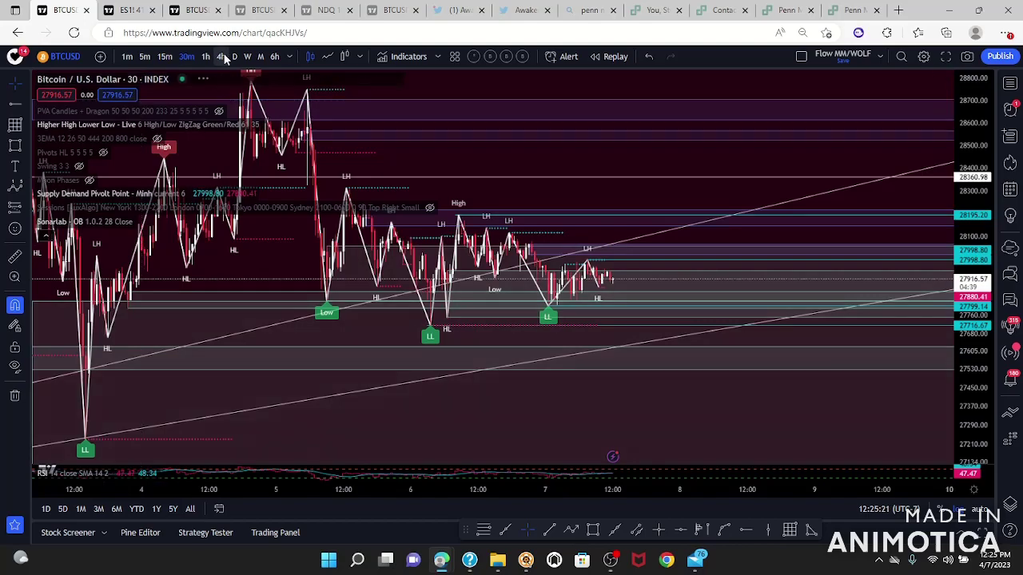
Step: Switch to the 4-hour timeframe and examine the order-block zones above and below the boxed range
{"action": "left_click", "coordinate": [222, 57]}
{"action": "scroll", "coordinate": [847, 408], "scroll_direction": "down", "scroll_amount": 6}
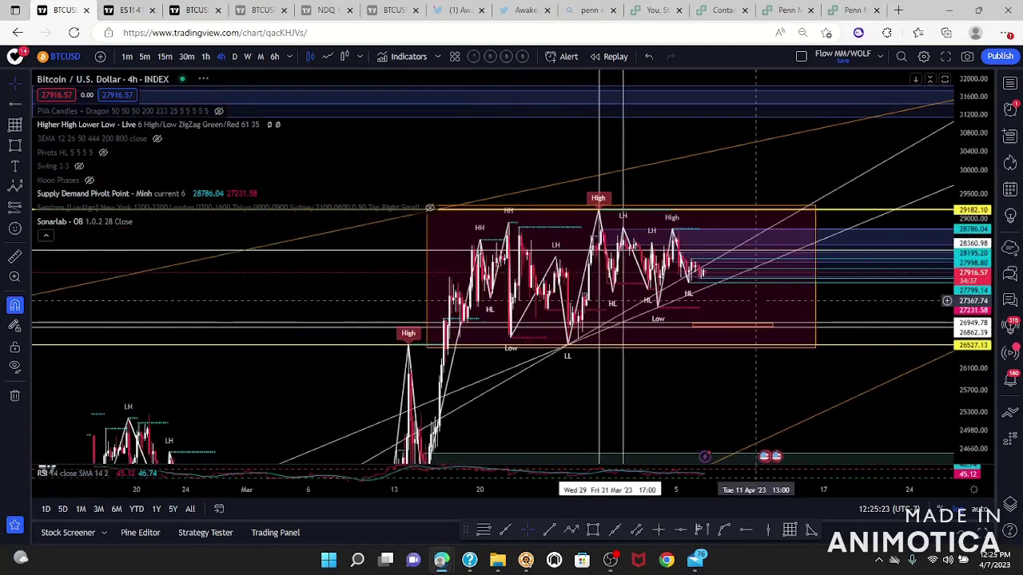
{"action": "left_click_drag", "start_coordinate": [847, 408], "coordinate": [740, 371]}
{"action": "left_click_drag", "start_coordinate": [984, 266], "coordinate": [993, 379]}
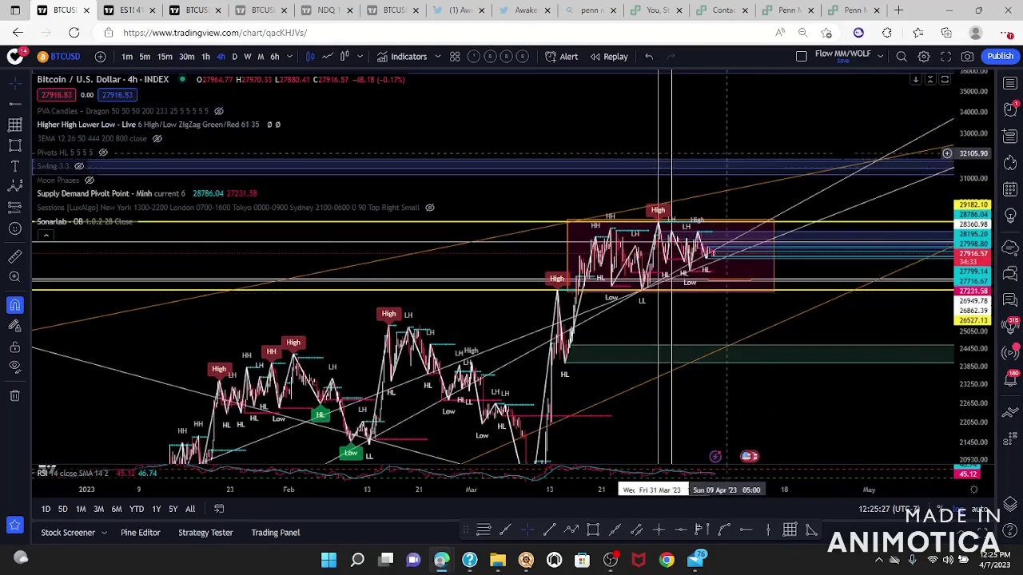
{"action": "left_click_drag", "start_coordinate": [993, 337], "coordinate": [955, 211]}
{"action": "left_click_drag", "start_coordinate": [869, 377], "coordinate": [828, 429]}
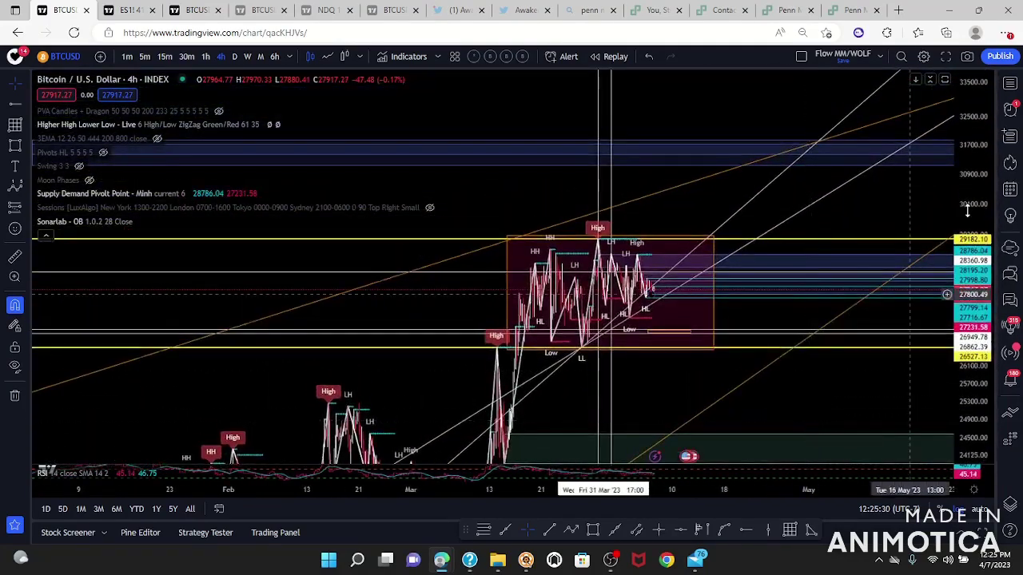
Step: Check the supply and demand zones around current price on the daily timeframe
{"action": "left_click", "coordinate": [236, 56]}
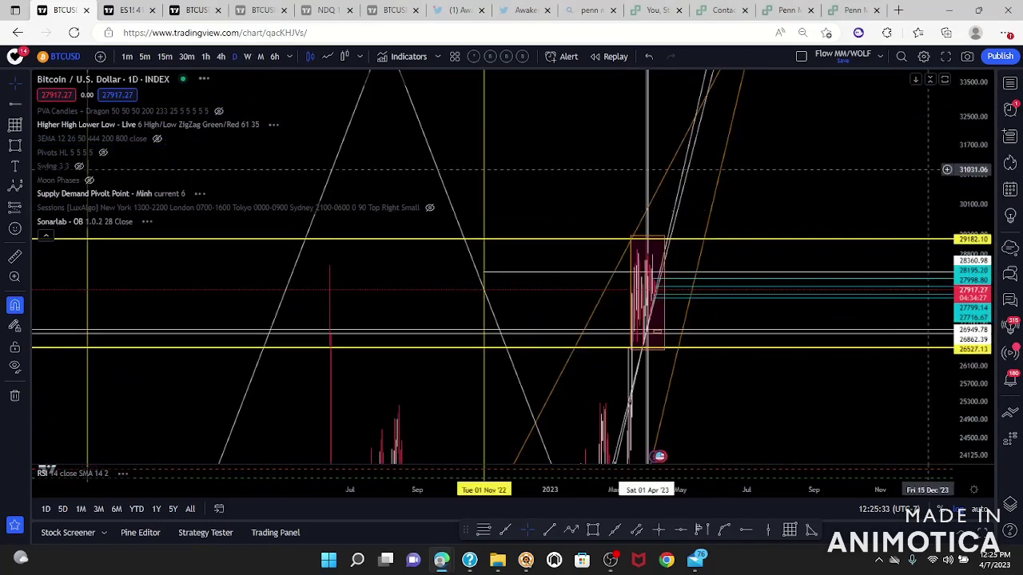
{"action": "left_click_drag", "start_coordinate": [987, 155], "coordinate": [1021, 467]}
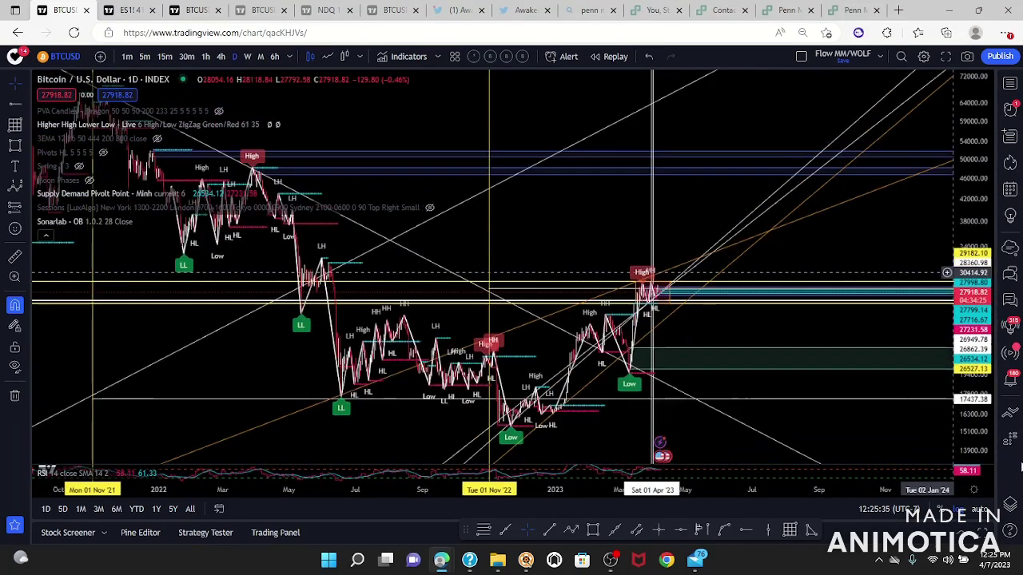
{"action": "left_click_drag", "start_coordinate": [1012, 423], "coordinate": [974, 275]}
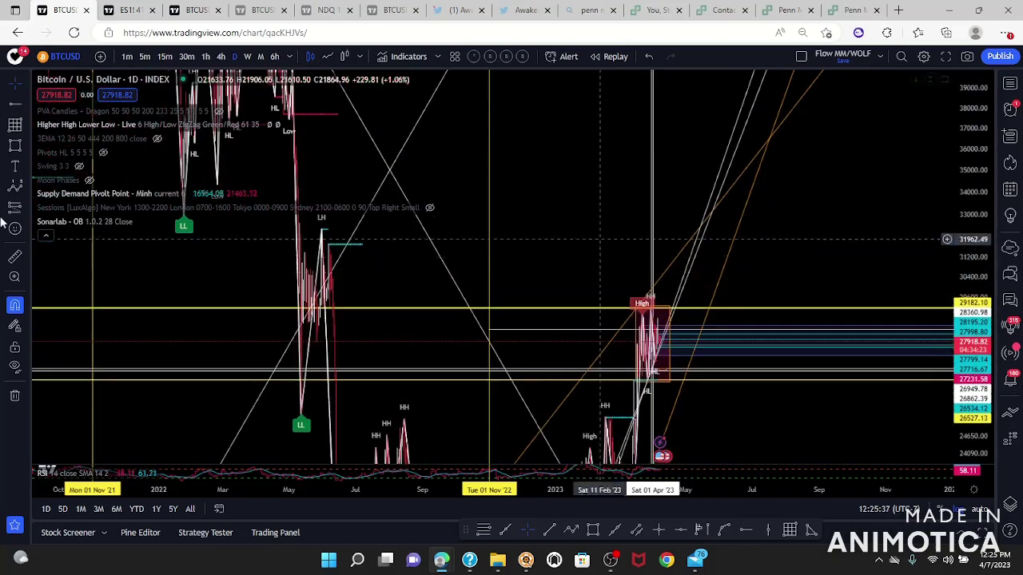
Step: Step down through the 4-hour to the 1-hour timeframe and compare price with the zones inside the boxed range
{"action": "left_click", "coordinate": [220, 57]}
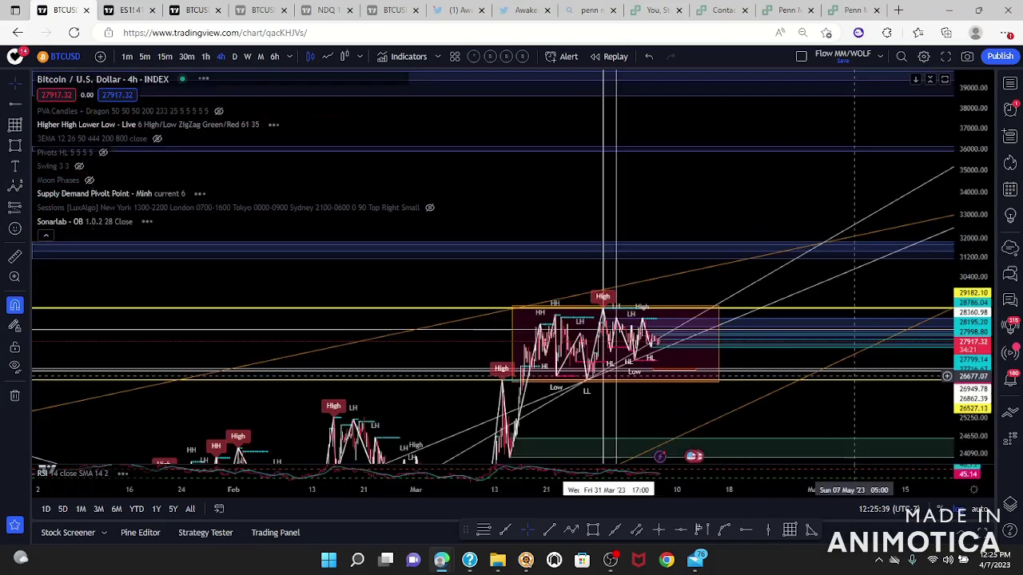
{"action": "left_click", "coordinate": [205, 55]}
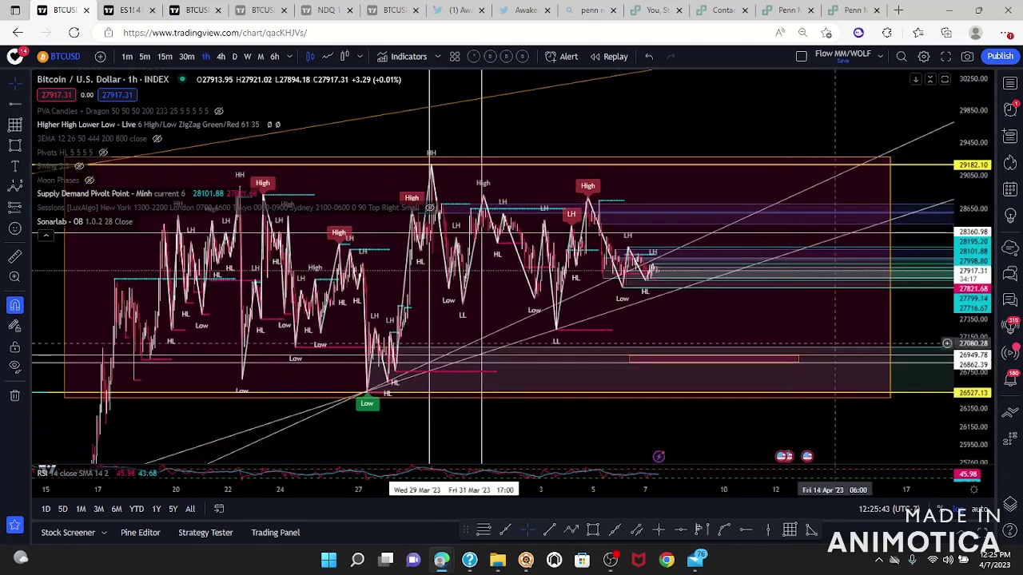
{"action": "scroll", "coordinate": [225, 198], "scroll_direction": "down", "scroll_amount": 3}
Step: Hide the Supply Demand Pivolt Point indicator, compare the order blocks with the target zone, and hide Sonarlab - OB
{"action": "left_click", "coordinate": [194, 193]}
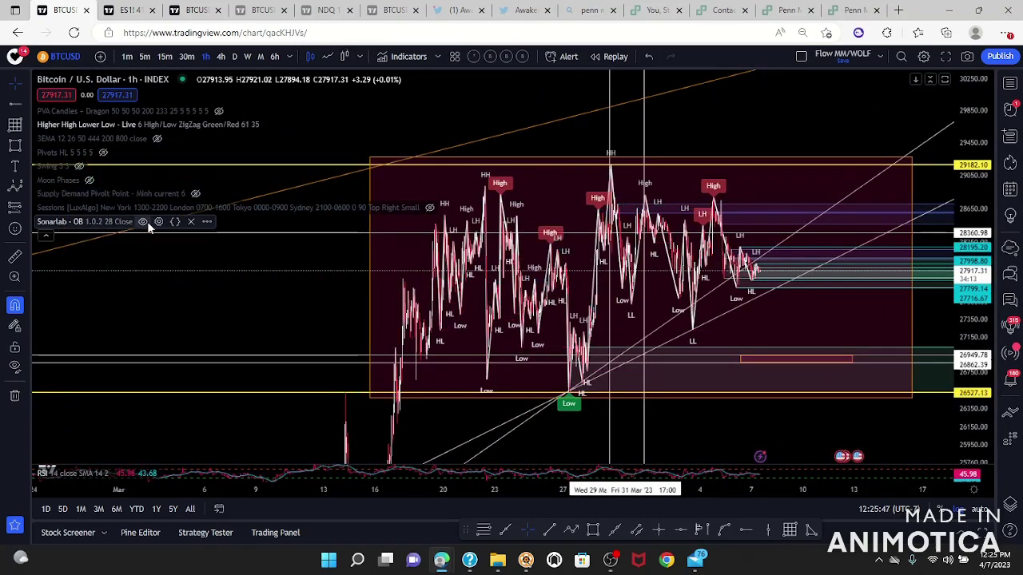
{"action": "left_click", "coordinate": [142, 222]}
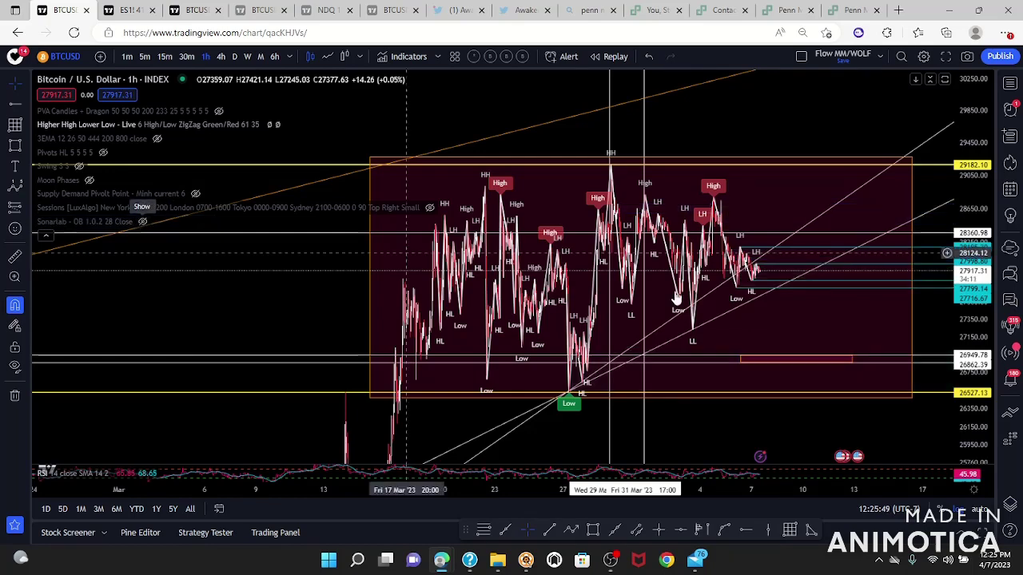
{"action": "left_click", "coordinate": [142, 222]}
{"action": "left_click_drag", "start_coordinate": [871, 343], "coordinate": [731, 340]}
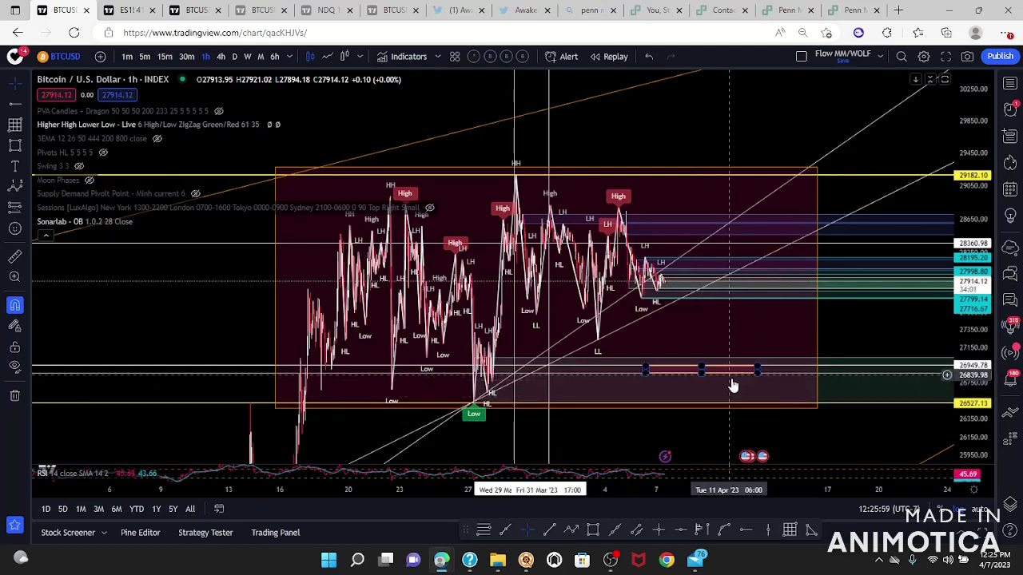
{"action": "left_click_drag", "start_coordinate": [771, 310], "coordinate": [777, 302]}
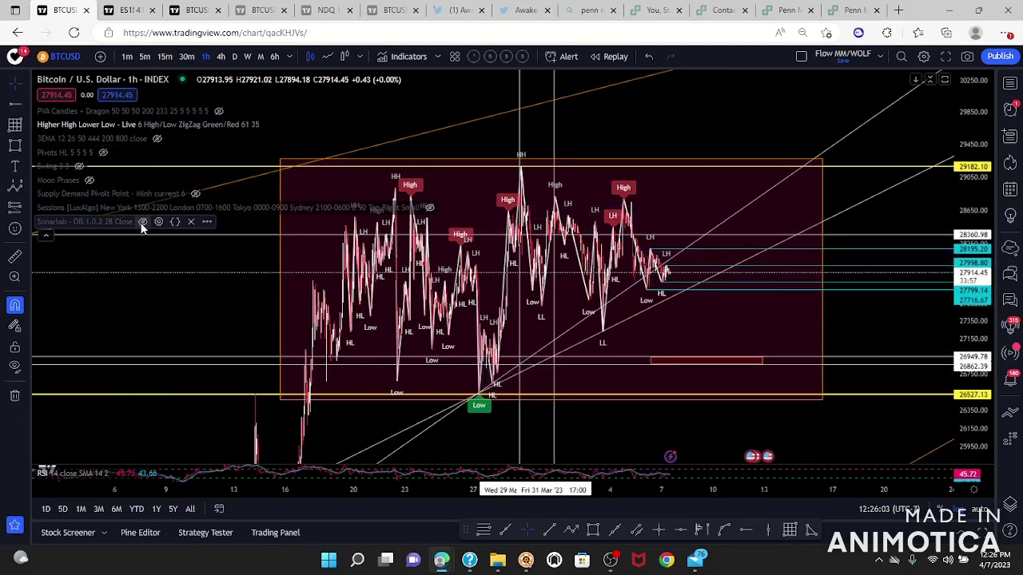
Step: Review the new cyan rays on the 1-hour chart, switch to the 4-hour timeframe and hide Higher High Lower Low - Live
{"action": "scroll", "coordinate": [852, 300], "scroll_direction": "up", "scroll_amount": 5}
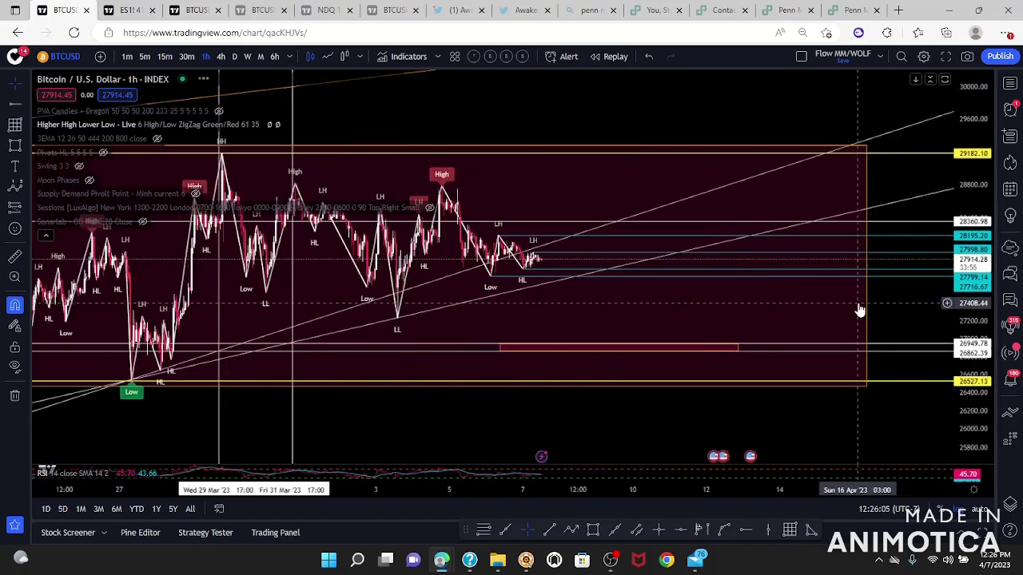
{"action": "left_click_drag", "start_coordinate": [981, 375], "coordinate": [982, 424]}
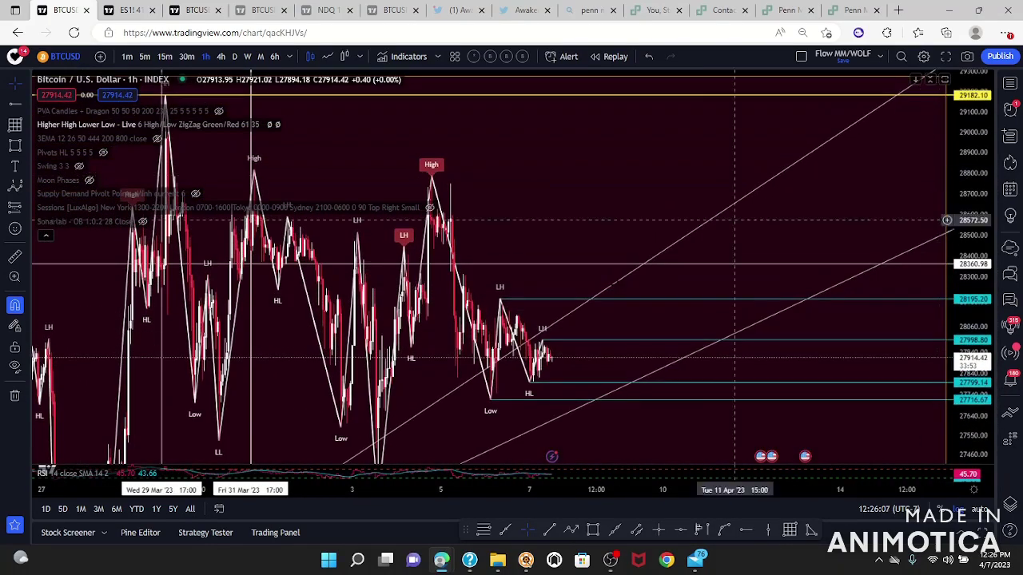
{"action": "left_click_drag", "start_coordinate": [616, 428], "coordinate": [757, 332]}
{"action": "left_click", "coordinate": [220, 57]}
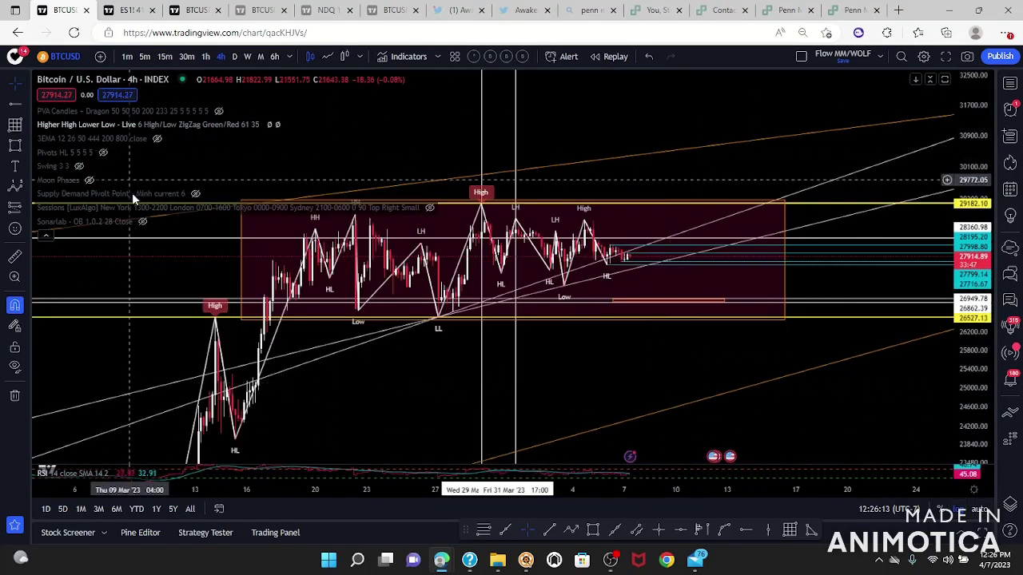
{"action": "left_click", "coordinate": [270, 125]}
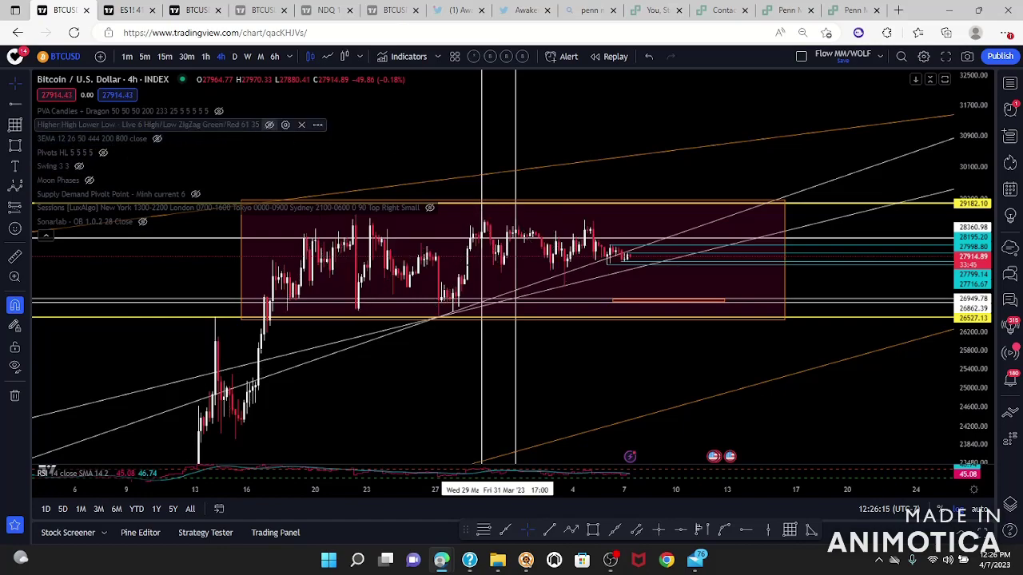
Step: Examine the 4-hour candles inside the boxed range, from its yellow upper level to its yellow lower level
{"action": "left_click_drag", "start_coordinate": [718, 317], "coordinate": [869, 329]}
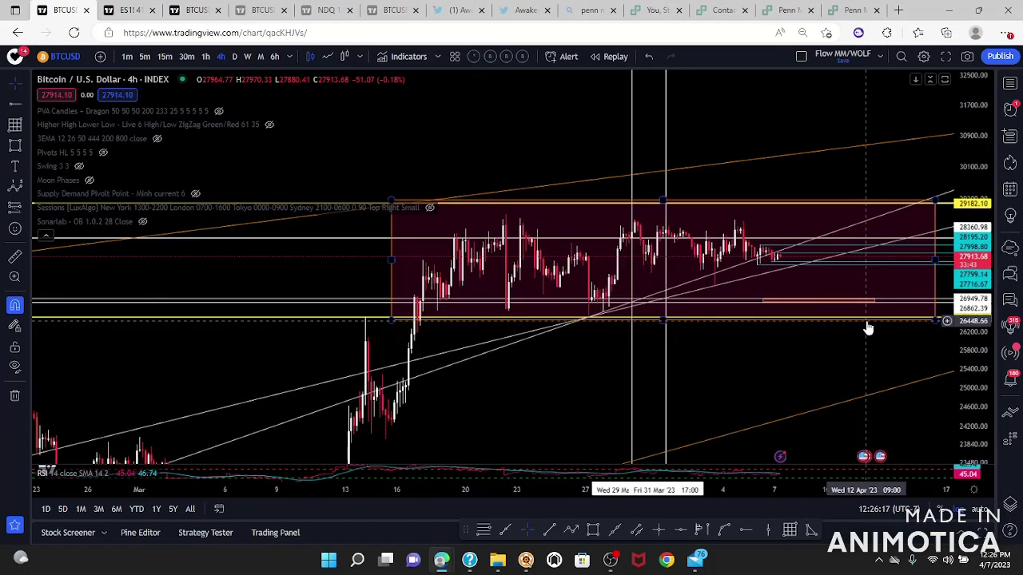
{"action": "left_click_drag", "start_coordinate": [977, 367], "coordinate": [970, 205]}
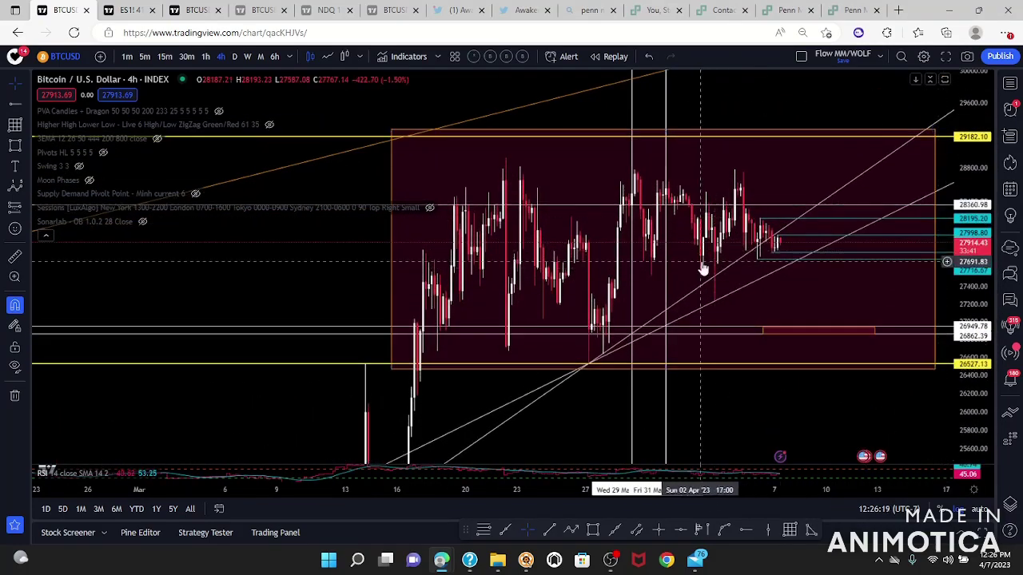
{"action": "scroll", "coordinate": [706, 266], "scroll_direction": "up", "scroll_amount": 5}
{"action": "left_click_drag", "start_coordinate": [707, 266], "coordinate": [772, 324]}
{"action": "left_click_drag", "start_coordinate": [727, 394], "coordinate": [725, 324]}
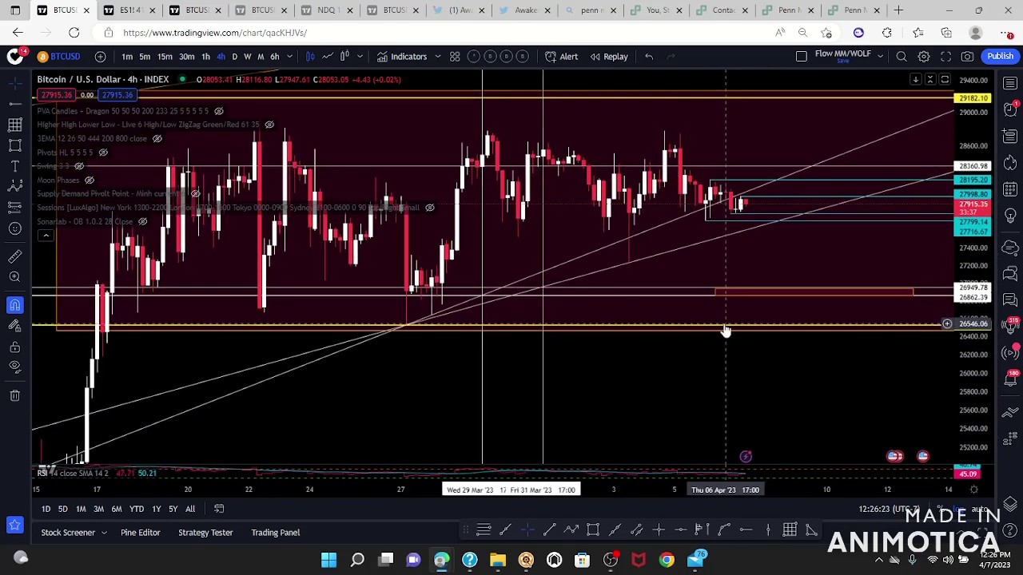
{"action": "scroll", "coordinate": [725, 324], "scroll_direction": "down", "scroll_amount": 4}
{"action": "scroll", "coordinate": [816, 381], "scroll_direction": "up", "scroll_amount": 5}
{"action": "left_click_drag", "start_coordinate": [808, 371], "coordinate": [822, 429]}
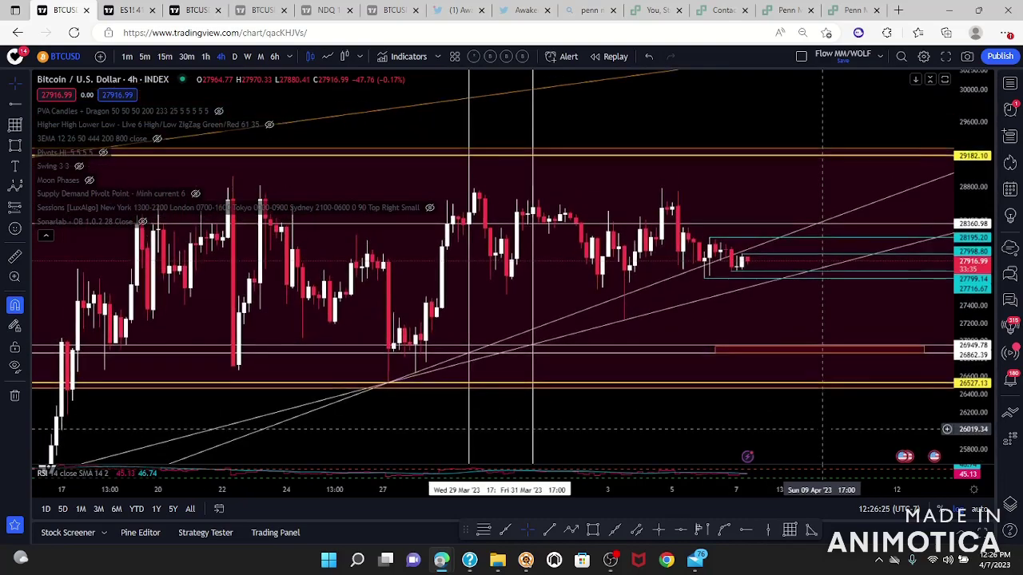
Step: Examine the 4-hour swing lows against the rising white trend lines, the target zone and the mid-March rally
{"action": "left_click_drag", "start_coordinate": [969, 404], "coordinate": [972, 284]}
{"action": "left_click_drag", "start_coordinate": [774, 350], "coordinate": [857, 278]}
{"action": "scroll", "coordinate": [867, 428], "scroll_direction": "up", "scroll_amount": 5}
{"action": "scroll", "coordinate": [854, 265], "scroll_direction": "down", "scroll_amount": 6}
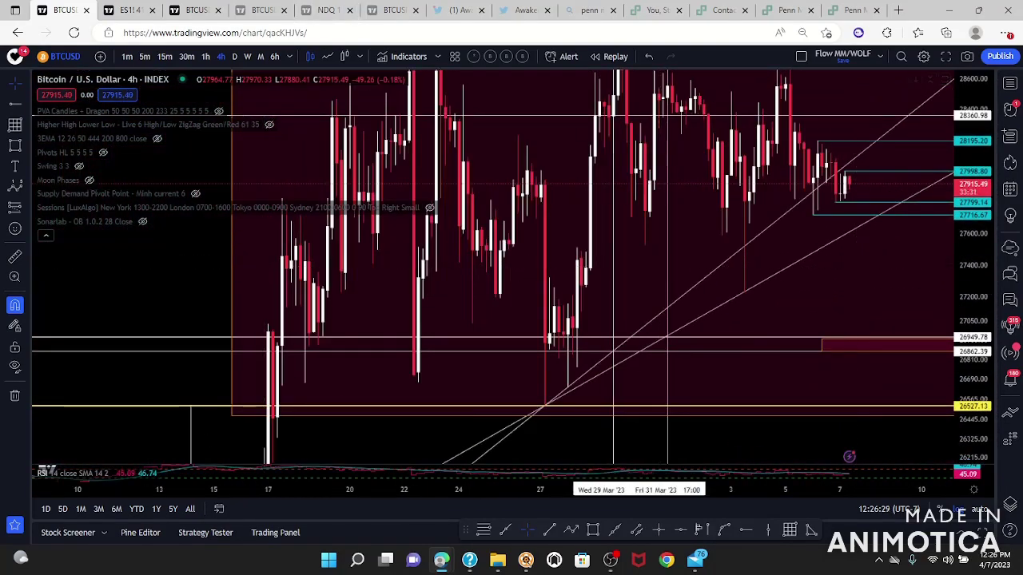
{"action": "left_click_drag", "start_coordinate": [956, 163], "coordinate": [982, 345]}
{"action": "left_click_drag", "start_coordinate": [521, 418], "coordinate": [519, 352]}
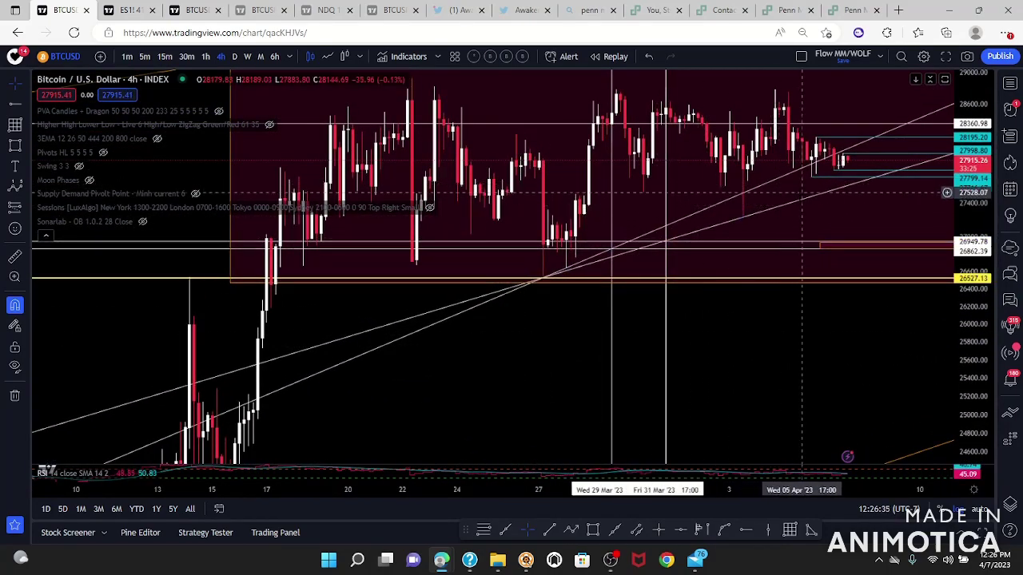
{"action": "left_click_drag", "start_coordinate": [843, 193], "coordinate": [838, 342]}
{"action": "scroll", "coordinate": [834, 342], "scroll_direction": "up", "scroll_amount": 6}
{"action": "scroll", "coordinate": [791, 335], "scroll_direction": "down", "scroll_amount": 3}
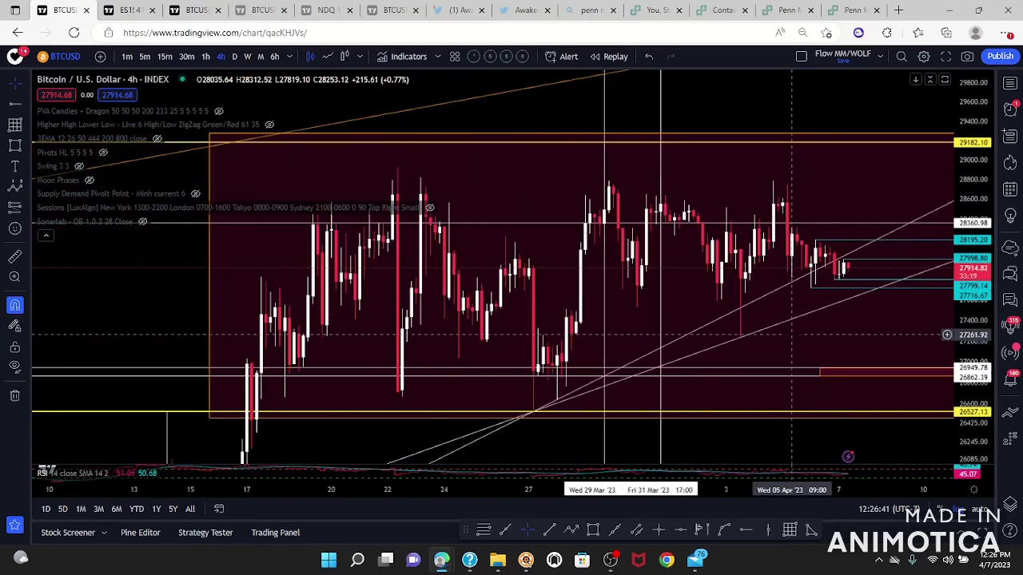
Step: Create an alert for the price crossing down the lowest cyan horizontal ray at 27716.67, triggering only once
{"action": "left_click_drag", "start_coordinate": [877, 396], "coordinate": [783, 372]}
{"action": "scroll", "coordinate": [796, 399], "scroll_direction": "up", "scroll_amount": 2}
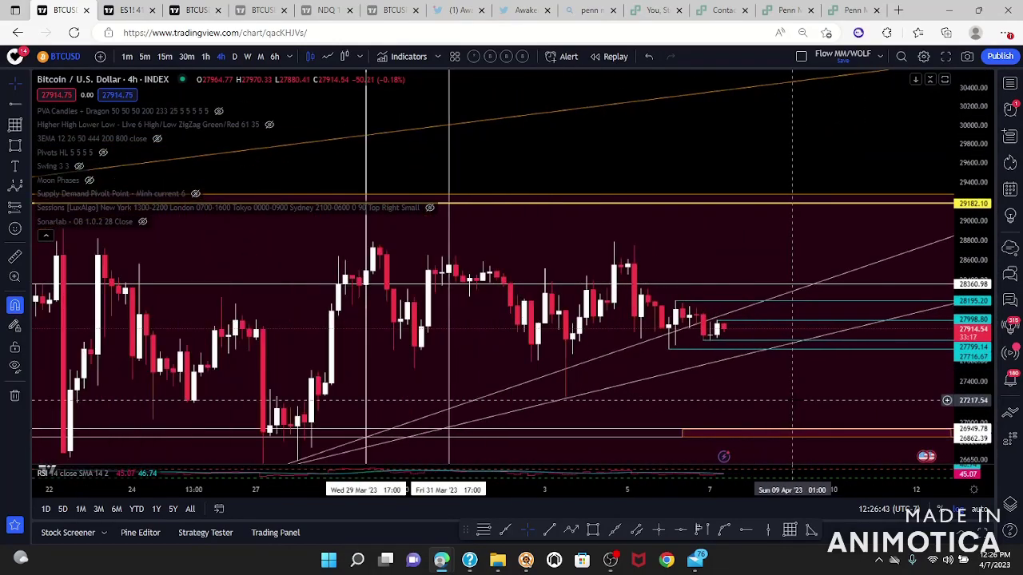
{"action": "scroll", "coordinate": [794, 343], "scroll_direction": "up", "scroll_amount": 3}
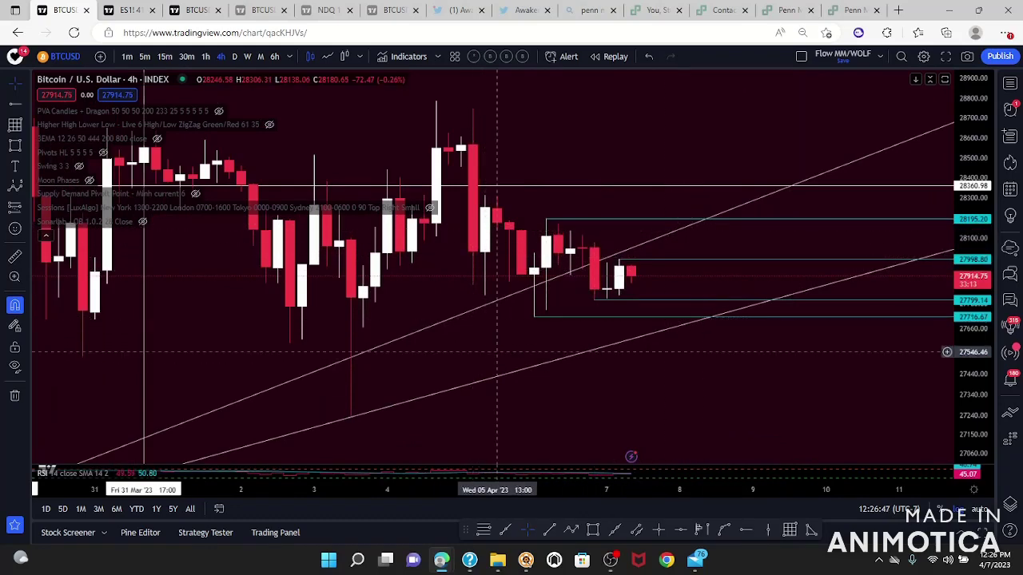
{"action": "left_click", "coordinate": [632, 317]}
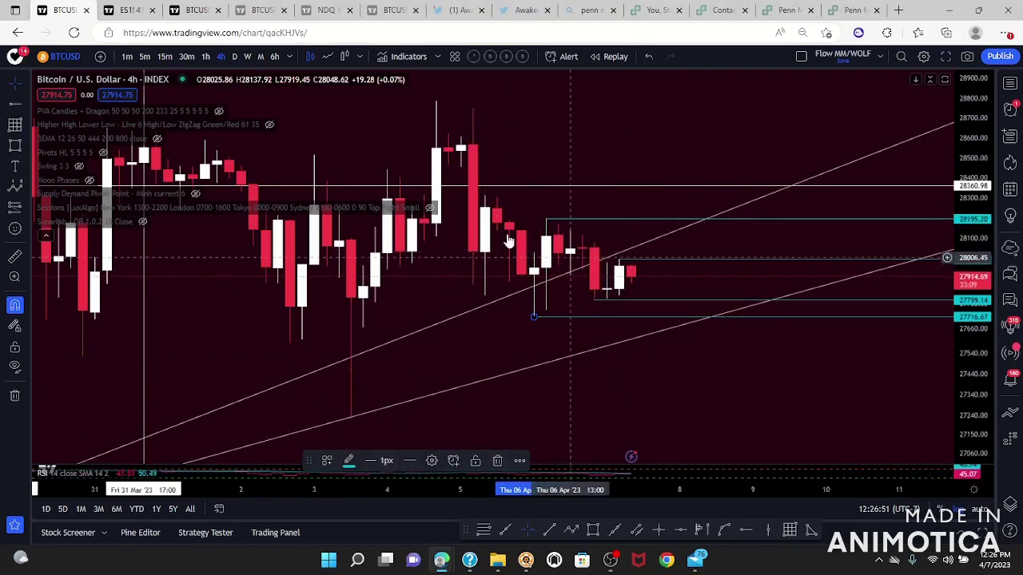
{"action": "left_click", "coordinate": [450, 464]}
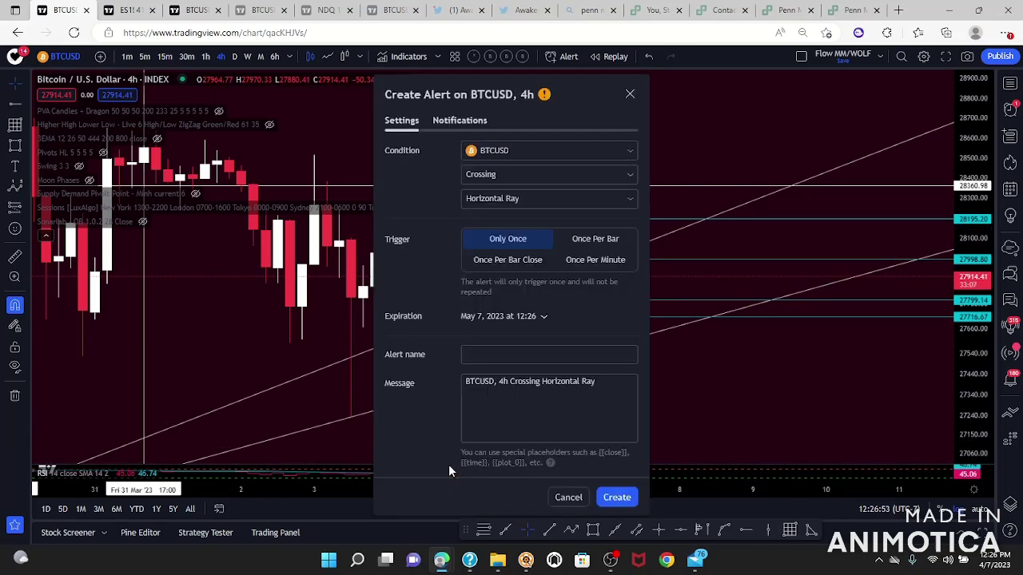
{"action": "left_click", "coordinate": [519, 178]}
{"action": "left_click", "coordinate": [521, 233]}
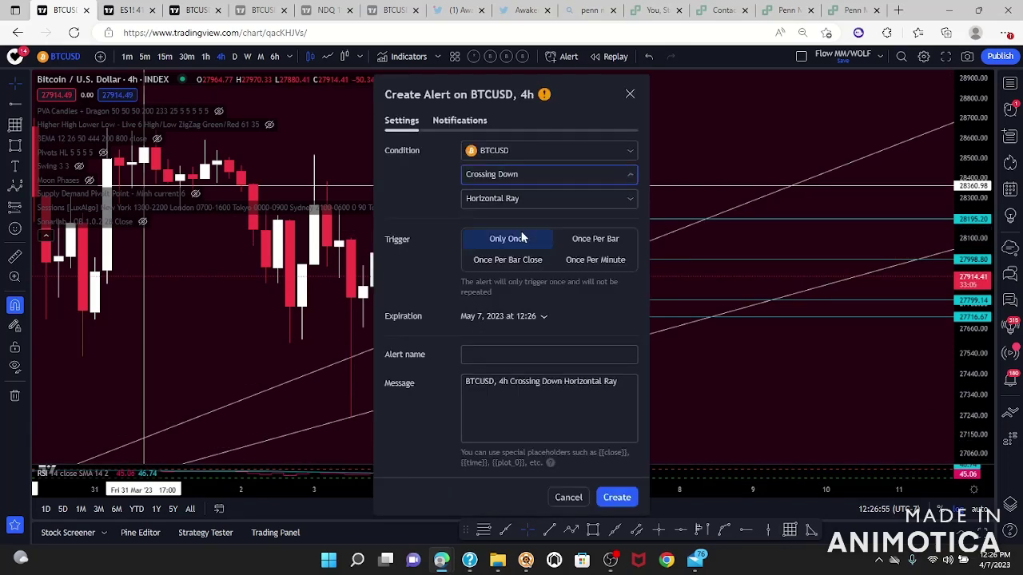
{"action": "left_click", "coordinate": [616, 497]}
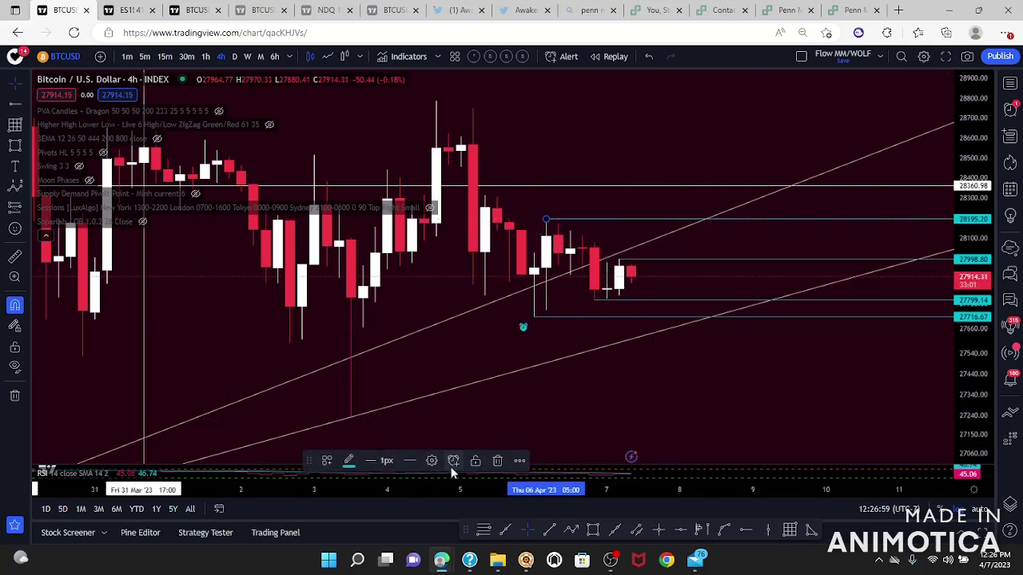
Step: Create an alert for the price crossing up the highest cyan horizontal ray at 28195.20, triggering only once
{"action": "left_click", "coordinate": [452, 461]}
{"action": "left_click", "coordinate": [512, 179]}
{"action": "left_click", "coordinate": [516, 214]}
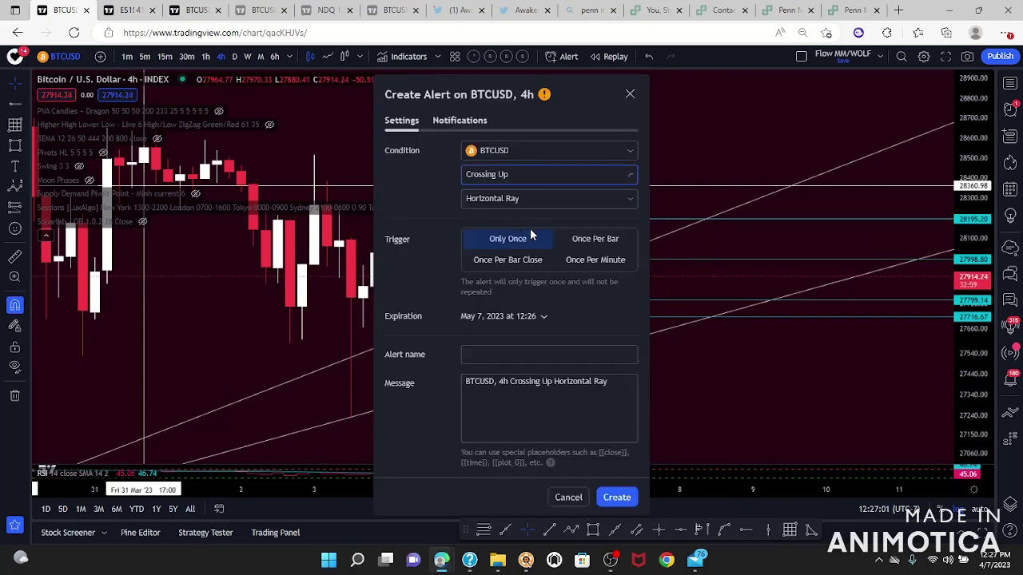
{"action": "left_click", "coordinate": [617, 497]}
Step: Collapse the indicator legend and view the boxed range on the 1-hour timeframe
{"action": "scroll", "coordinate": [880, 326], "scroll_direction": "down", "scroll_amount": 5}
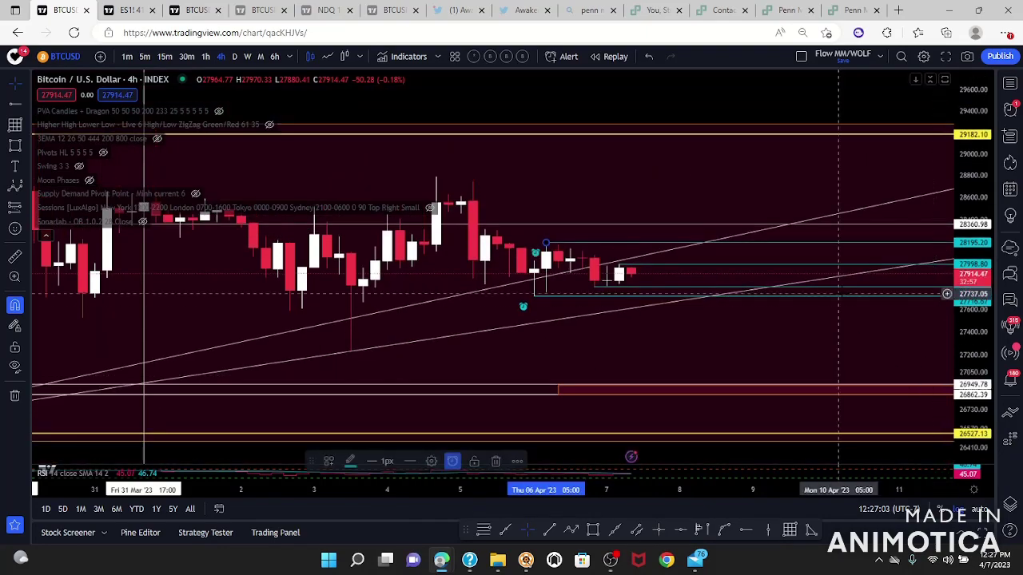
{"action": "mouse_move", "coordinate": [879, 325]}
{"action": "left_mouse_down"}
{"action": "mouse_move", "coordinate": [715, 344]}
{"action": "mouse_move", "coordinate": [708, 354]}
{"action": "left_mouse_up"}
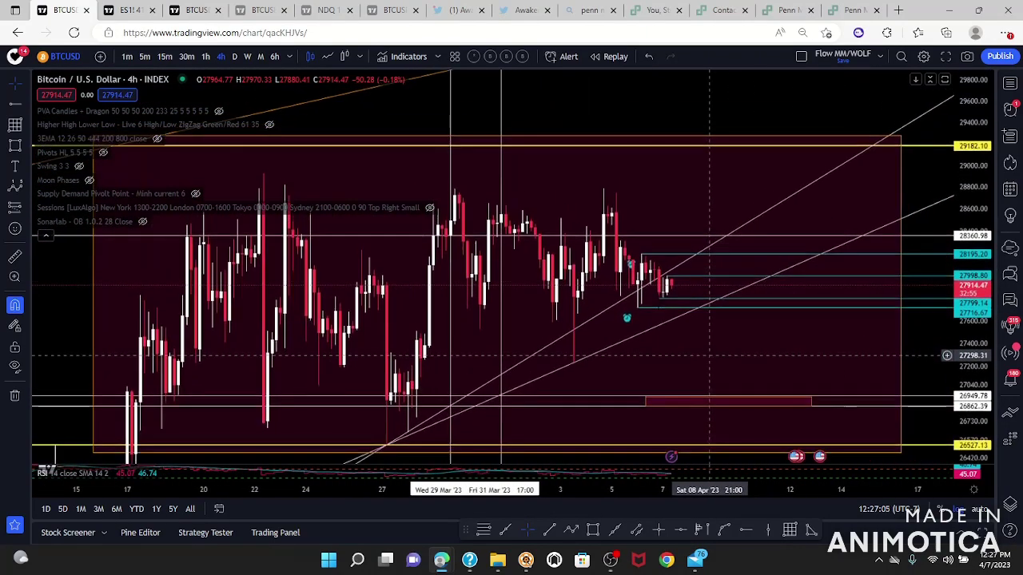
{"action": "left_click", "coordinate": [46, 233]}
{"action": "left_click", "coordinate": [205, 56]}
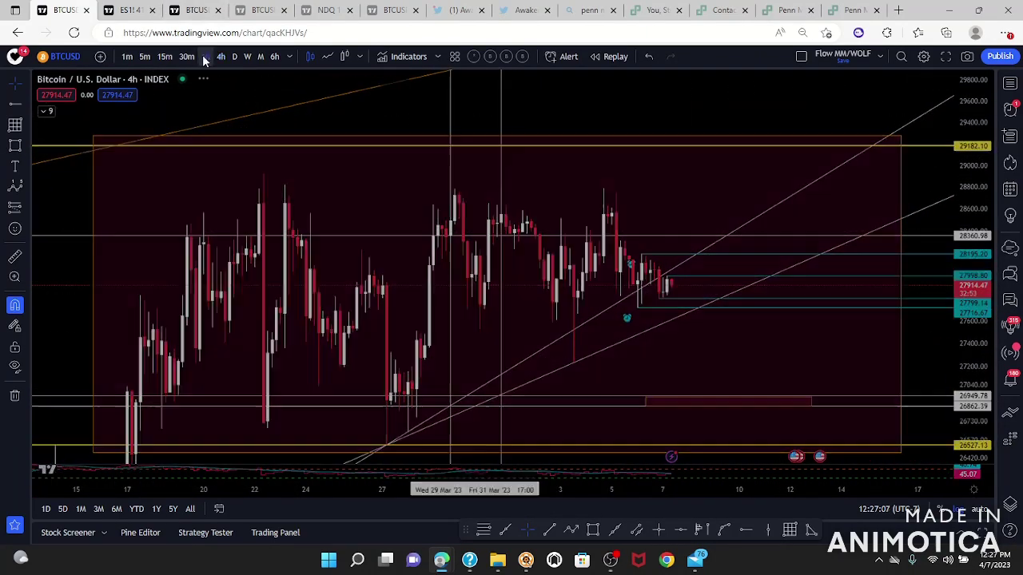
{"action": "left_click_drag", "start_coordinate": [974, 157], "coordinate": [865, 271]}
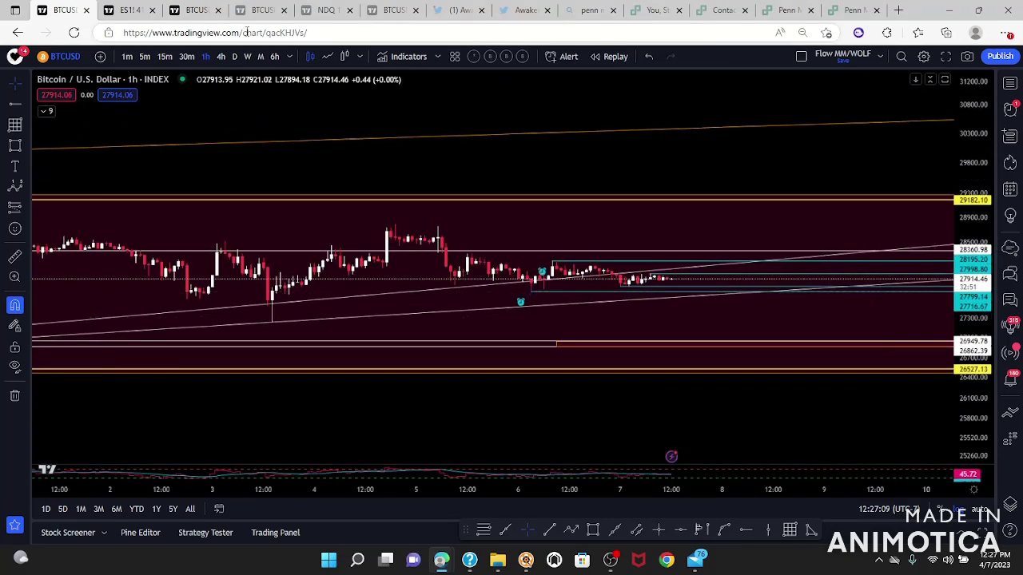
Step: Compare the candles and rising white trend lines inside the boxed range on the daily and 4-hour timeframes
{"action": "left_click", "coordinate": [234, 56]}
{"action": "scroll", "coordinate": [743, 322], "scroll_direction": "down", "scroll_amount": 3}
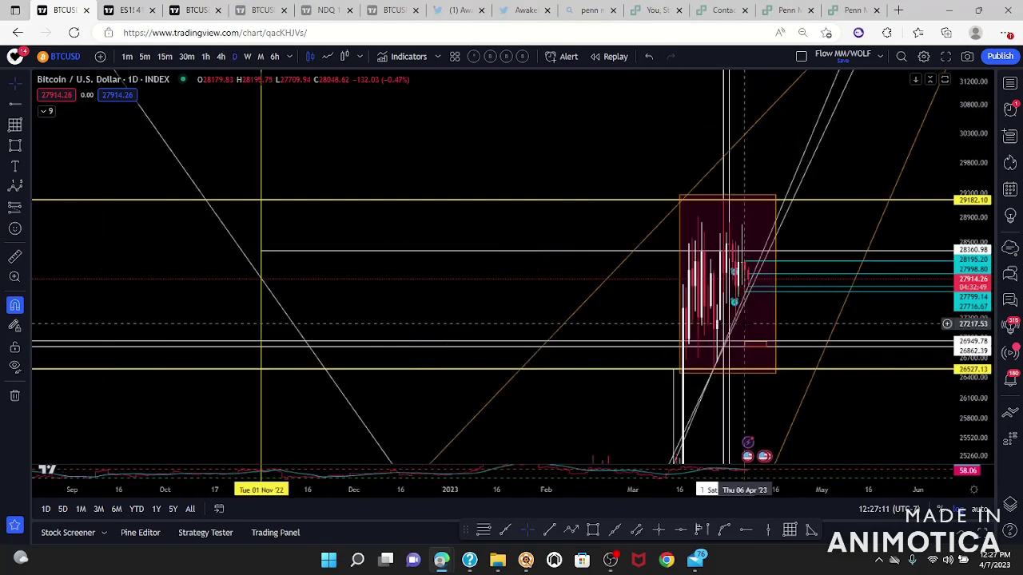
{"action": "left_click_drag", "start_coordinate": [764, 404], "coordinate": [946, 296]}
{"action": "scroll", "coordinate": [925, 303], "scroll_direction": "up", "scroll_amount": 15}
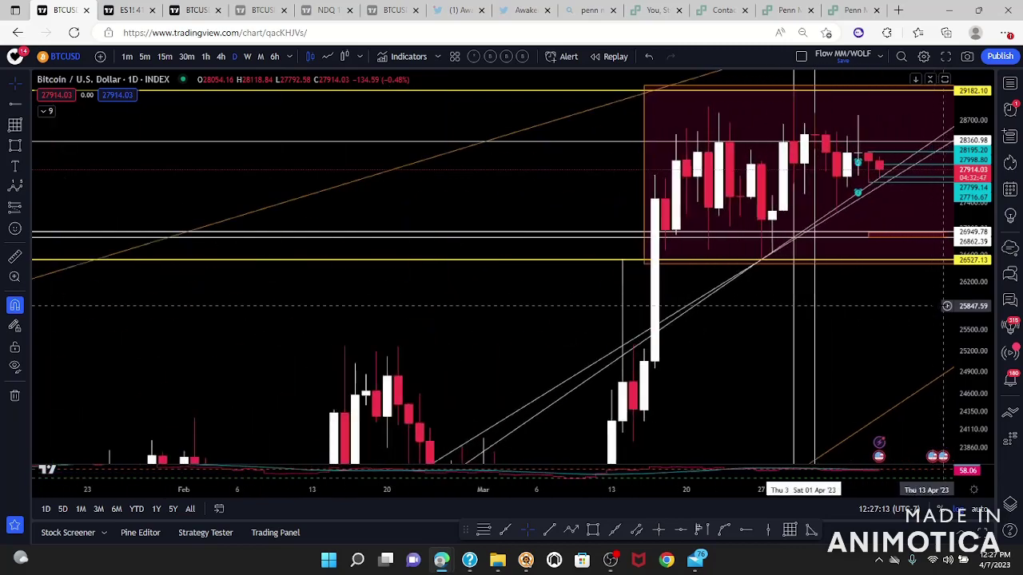
{"action": "left_click_drag", "start_coordinate": [860, 322], "coordinate": [552, 419]}
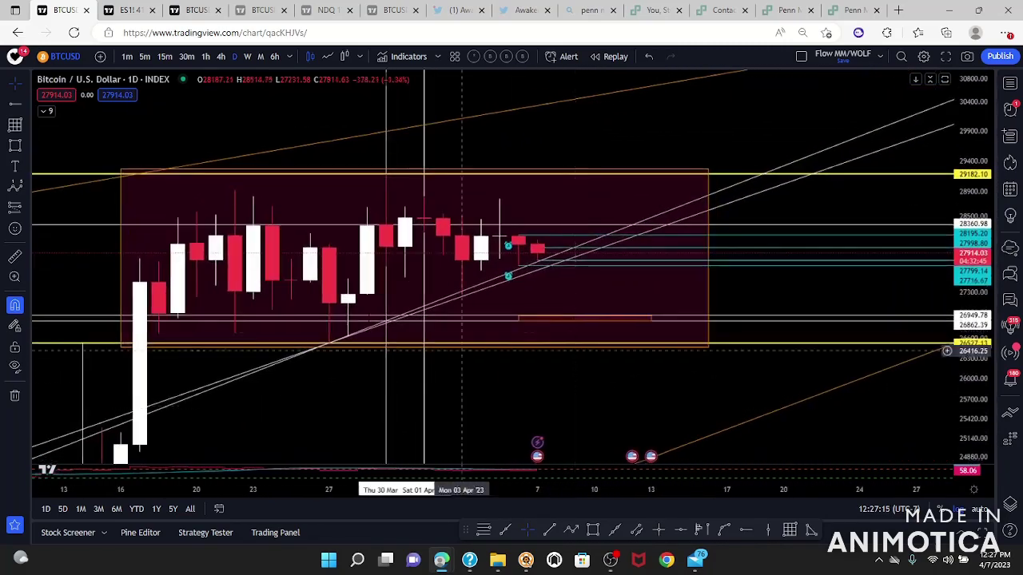
{"action": "left_click", "coordinate": [224, 57]}
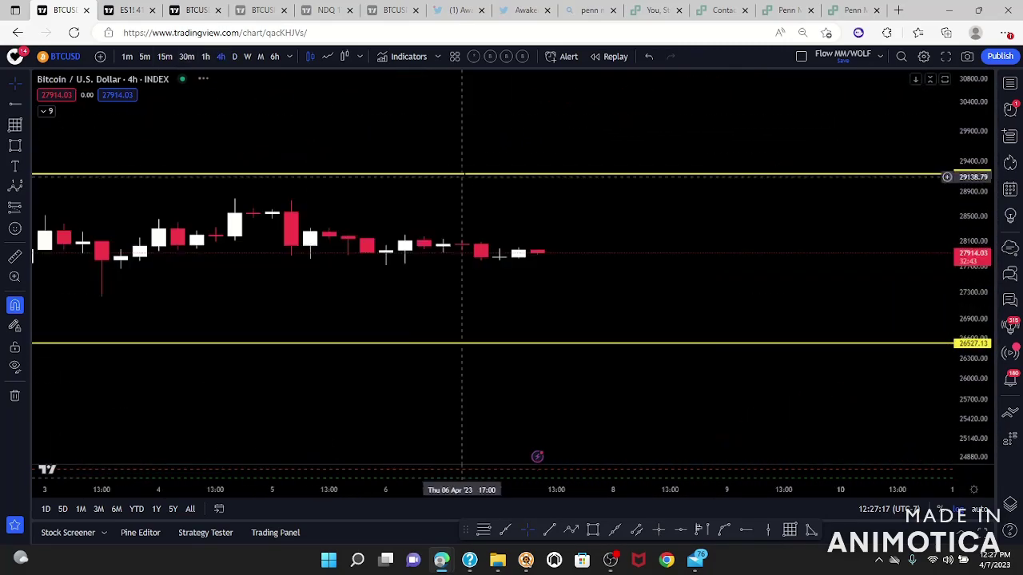
{"action": "scroll", "coordinate": [716, 376], "scroll_direction": "down", "scroll_amount": 5}
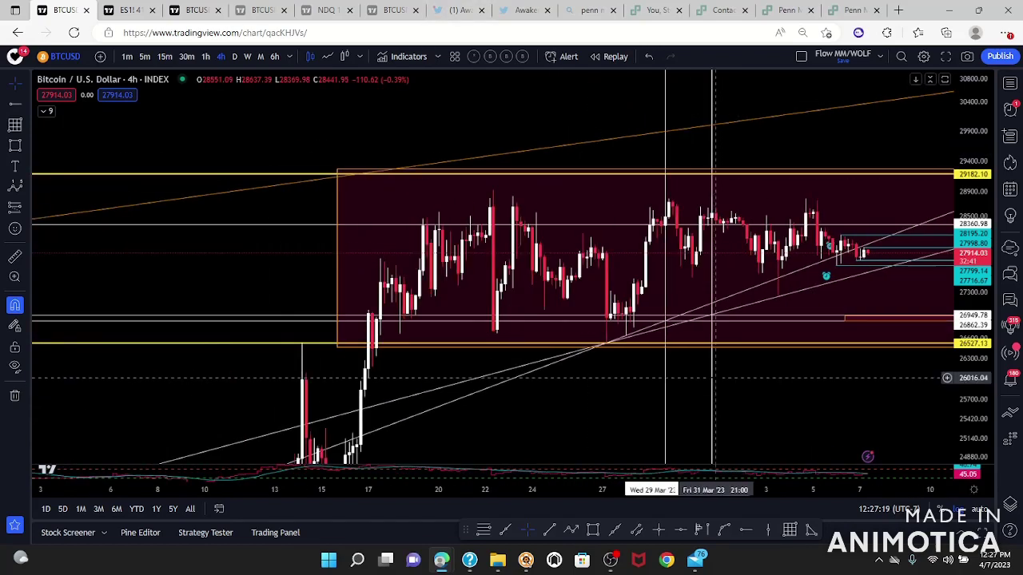
{"action": "left_click_drag", "start_coordinate": [888, 400], "coordinate": [864, 401]}
Step: Switch to the Twitter profile, look through its recent chart posts, and return to the Bitcoin chart
{"action": "left_click", "coordinate": [454, 8]}
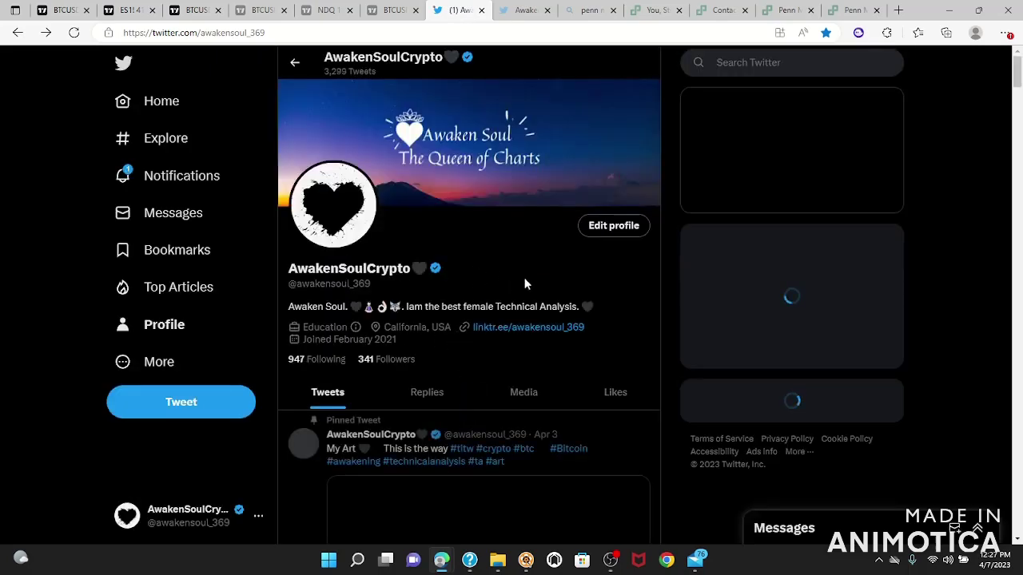
{"action": "scroll", "coordinate": [525, 284], "scroll_direction": "down", "scroll_amount": 15}
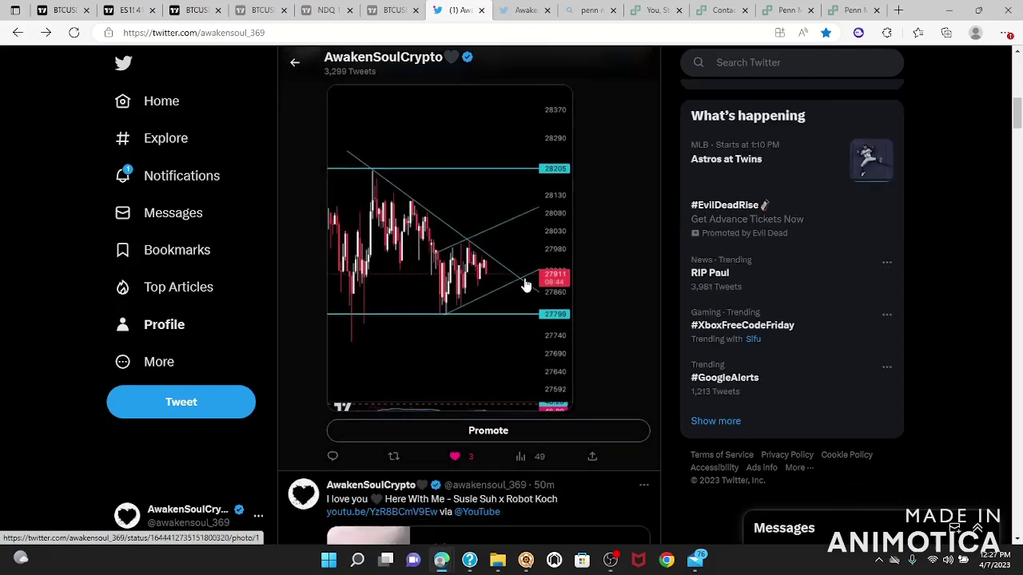
{"action": "scroll", "coordinate": [585, 274], "scroll_direction": "down", "scroll_amount": 15}
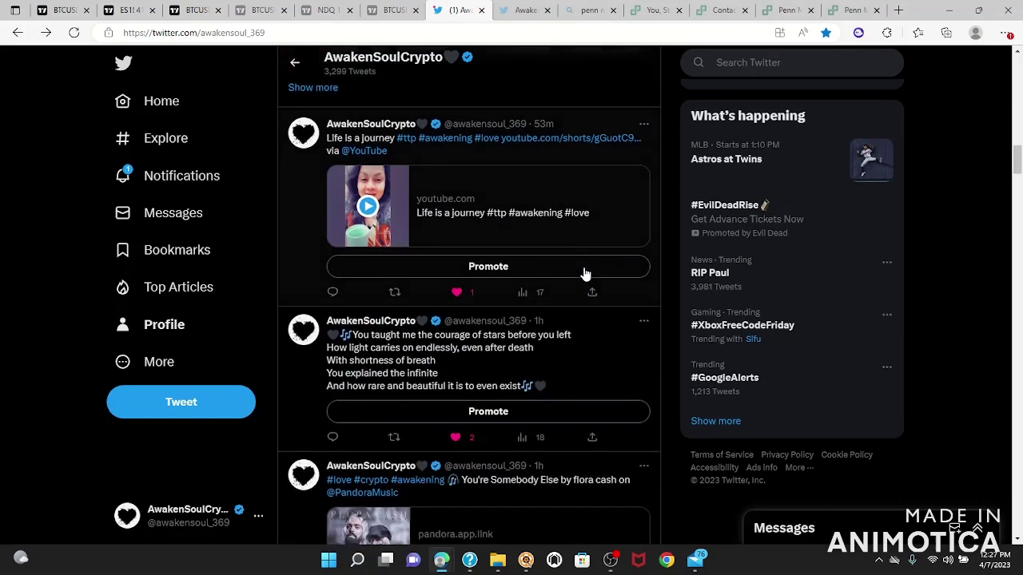
{"action": "scroll", "coordinate": [584, 275], "scroll_direction": "down", "scroll_amount": 10}
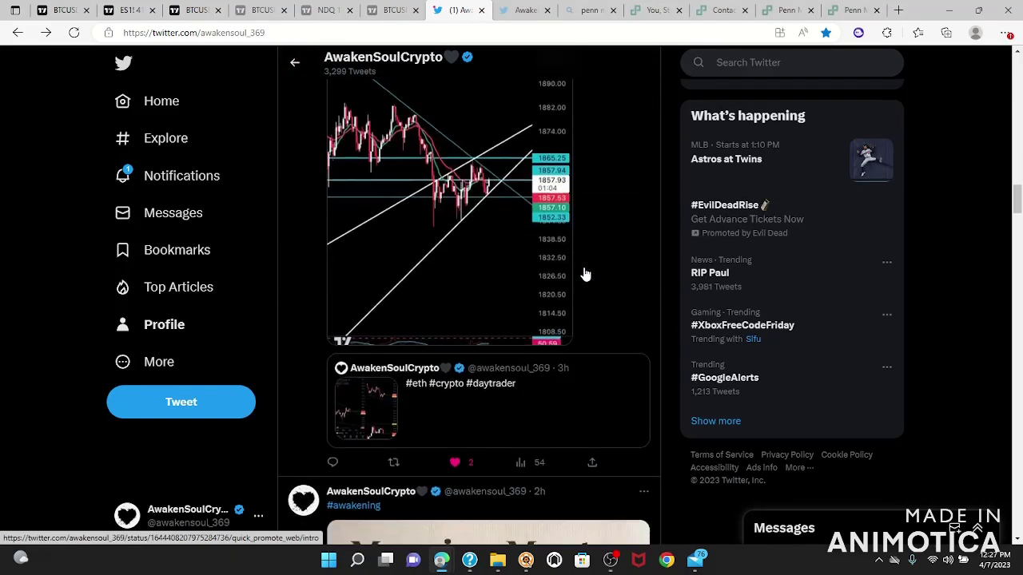
{"action": "scroll", "coordinate": [585, 274], "scroll_direction": "down", "scroll_amount": 8}
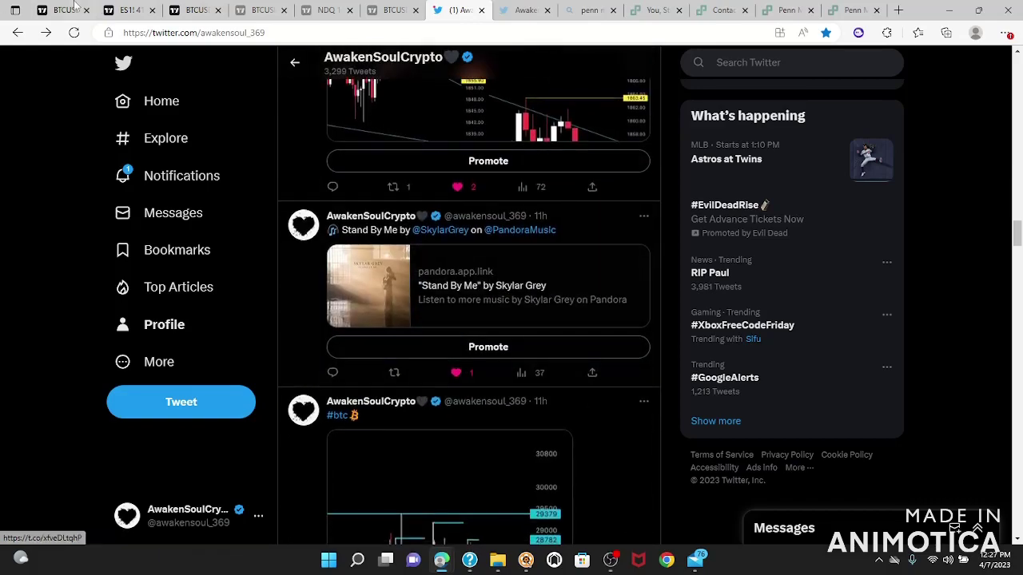
{"action": "left_click", "coordinate": [64, 9]}
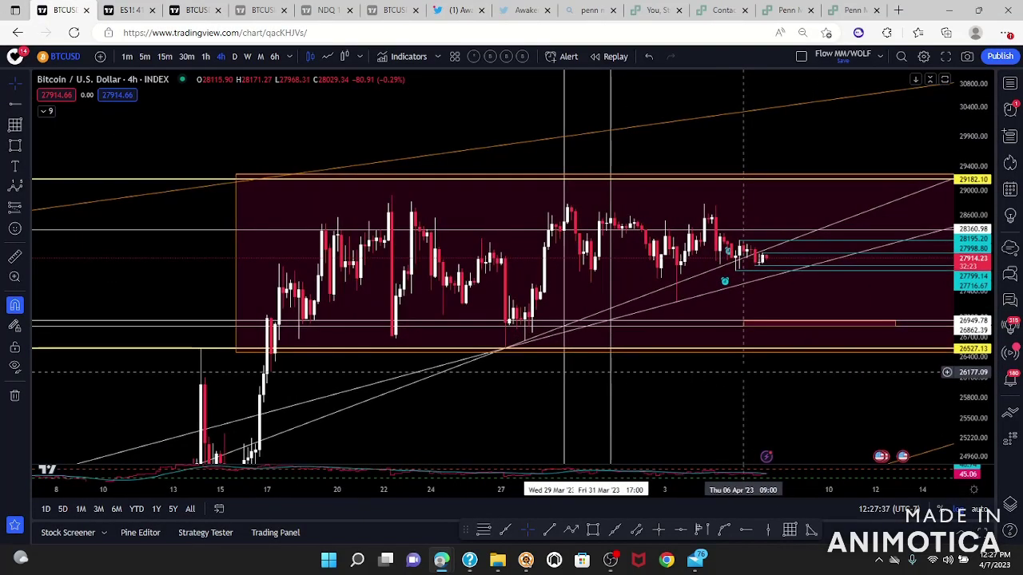
Step: Switch to the daily timeframe and extend the boxed range's end date to about 12 May 2023
{"action": "scroll", "coordinate": [540, 334], "scroll_direction": "down", "scroll_amount": 5}
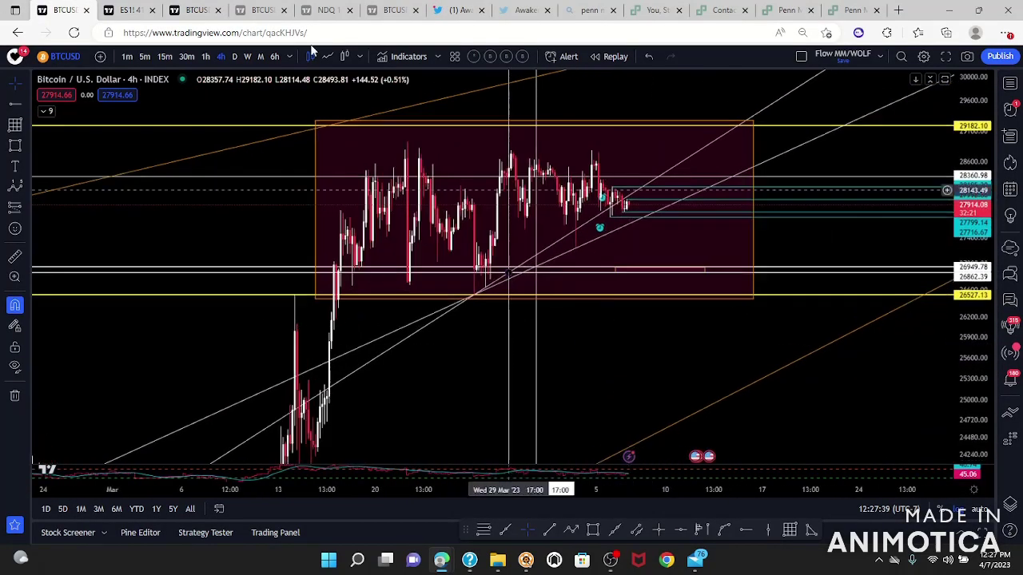
{"action": "left_click", "coordinate": [235, 57]}
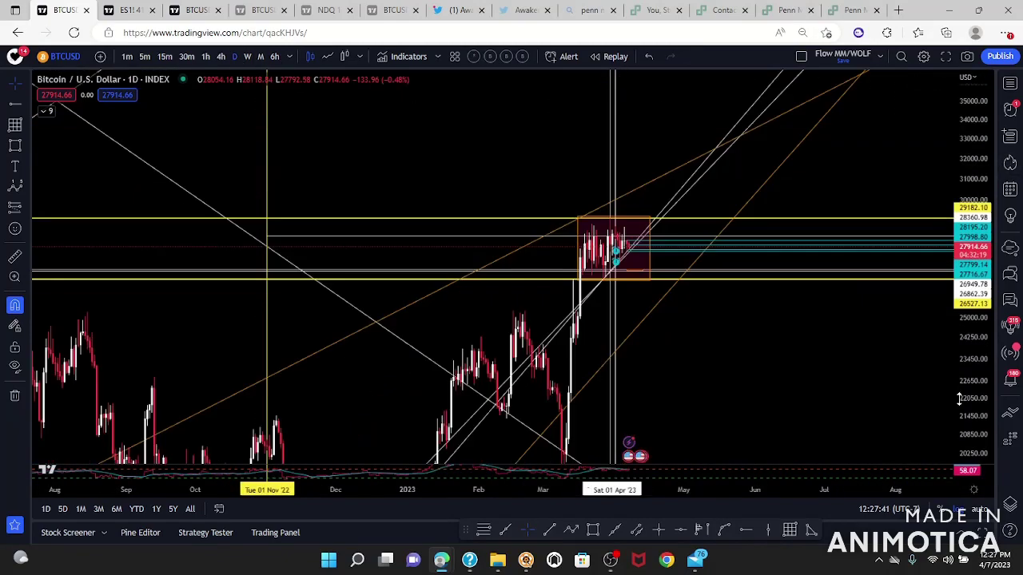
{"action": "scroll", "coordinate": [735, 355], "scroll_direction": "up", "scroll_amount": 4}
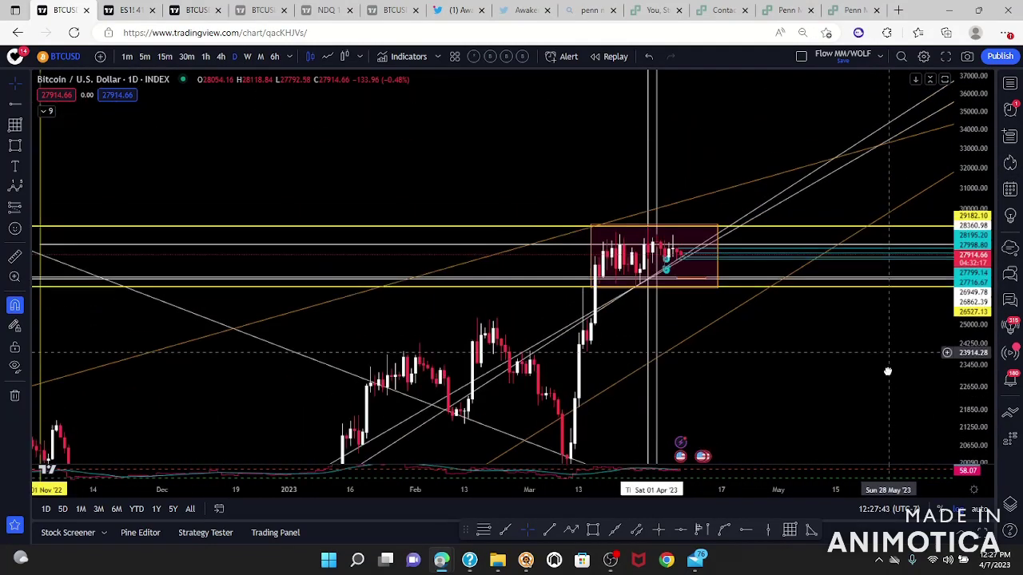
{"action": "scroll", "coordinate": [883, 380], "scroll_direction": "up", "scroll_amount": 3}
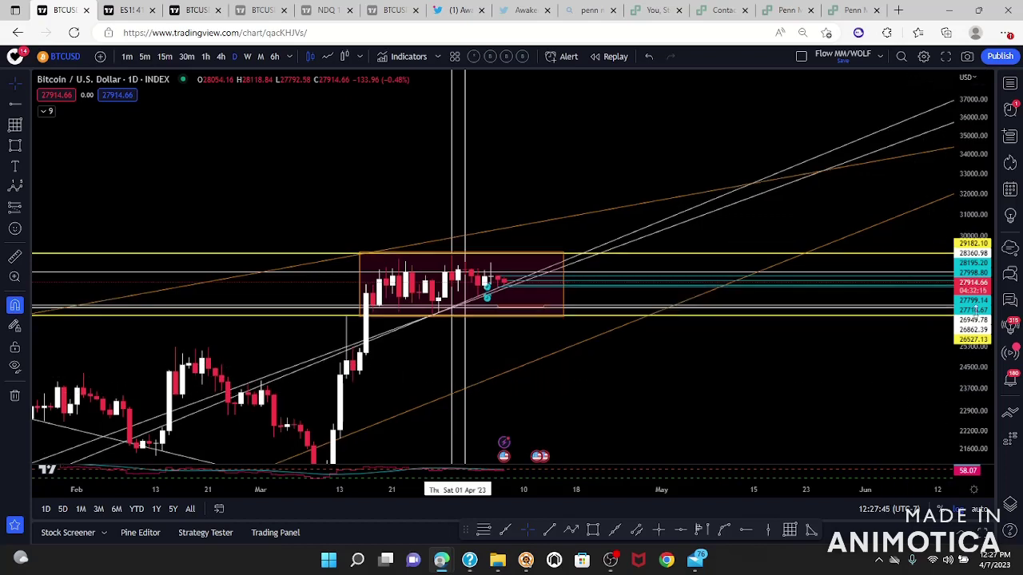
{"action": "left_click_drag", "start_coordinate": [567, 295], "coordinate": [734, 296]}
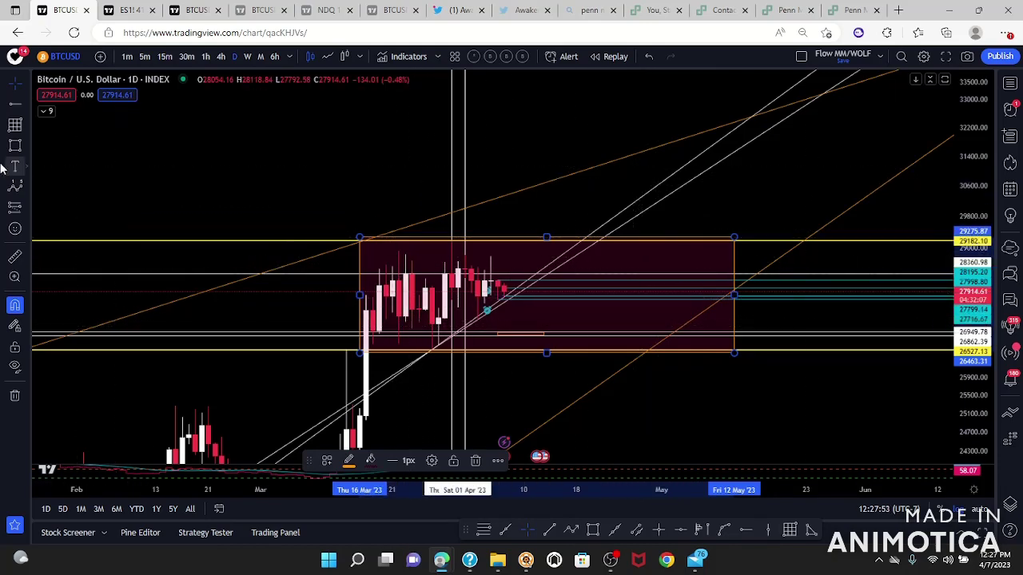
Step: Sketch three white brush arches across the boxed range, ending in a drop below it in early May, and undo the strokes
{"action": "left_click", "coordinate": [29, 128]}
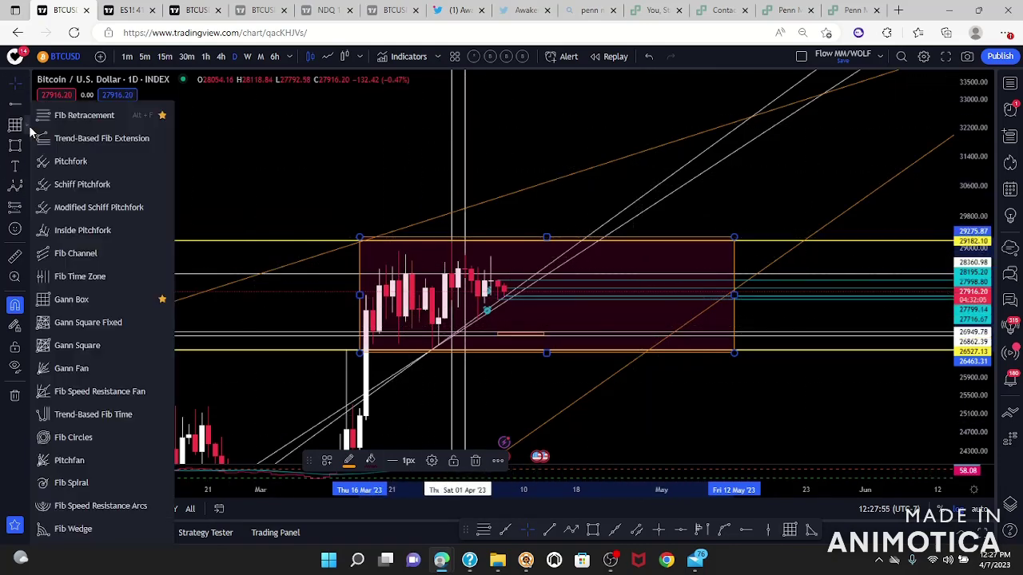
{"action": "left_click", "coordinate": [24, 152]}
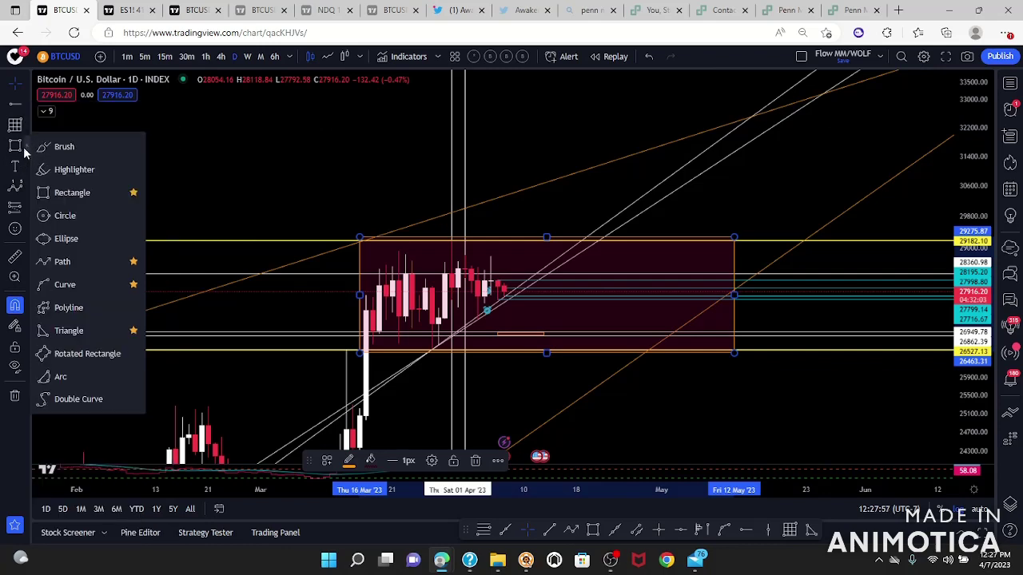
{"action": "left_click", "coordinate": [56, 152]}
{"action": "mouse_move", "coordinate": [345, 348]}
{"action": "left_mouse_down"}
{"action": "mouse_move", "coordinate": [363, 267]}
{"action": "mouse_move", "coordinate": [411, 262]}
{"action": "mouse_move", "coordinate": [457, 343]}
{"action": "mouse_move", "coordinate": [473, 276]}
{"action": "mouse_move", "coordinate": [517, 270]}
{"action": "mouse_move", "coordinate": [655, 298]}
{"action": "left_mouse_up"}
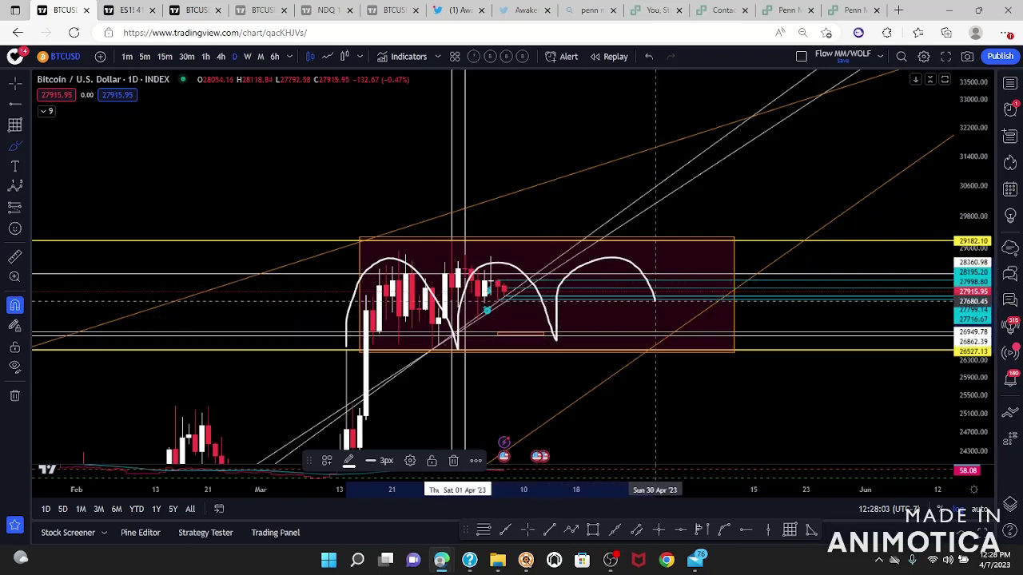
{"action": "left_click_drag", "start_coordinate": [662, 344], "coordinate": [668, 404]}
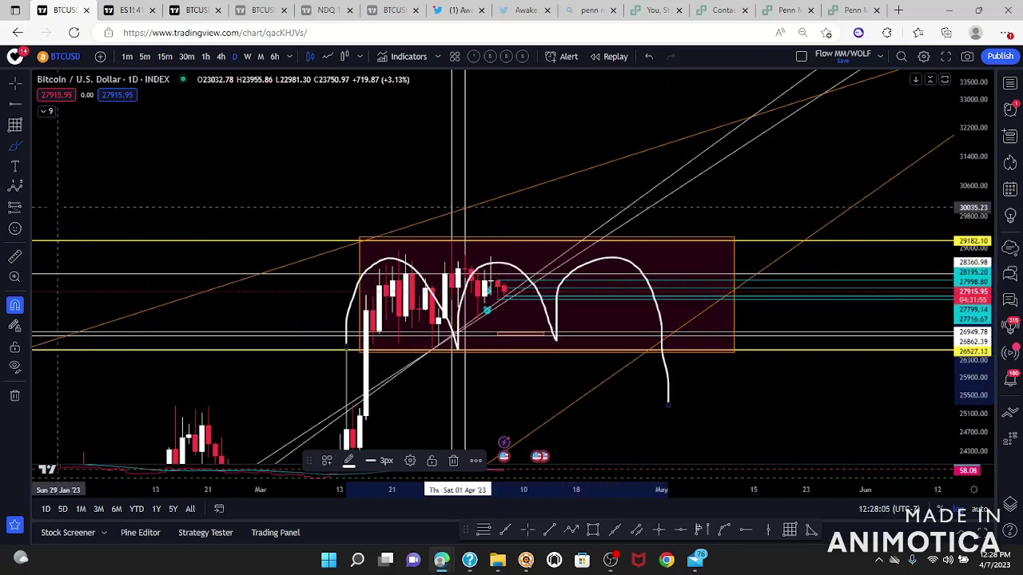
{"action": "left_click", "coordinate": [651, 56]}
Step: Shorten the boxed range to end at about 30 April 2023 and switch back to the 4-hour timeframe
{"action": "left_click_drag", "start_coordinate": [981, 88], "coordinate": [938, 70]}
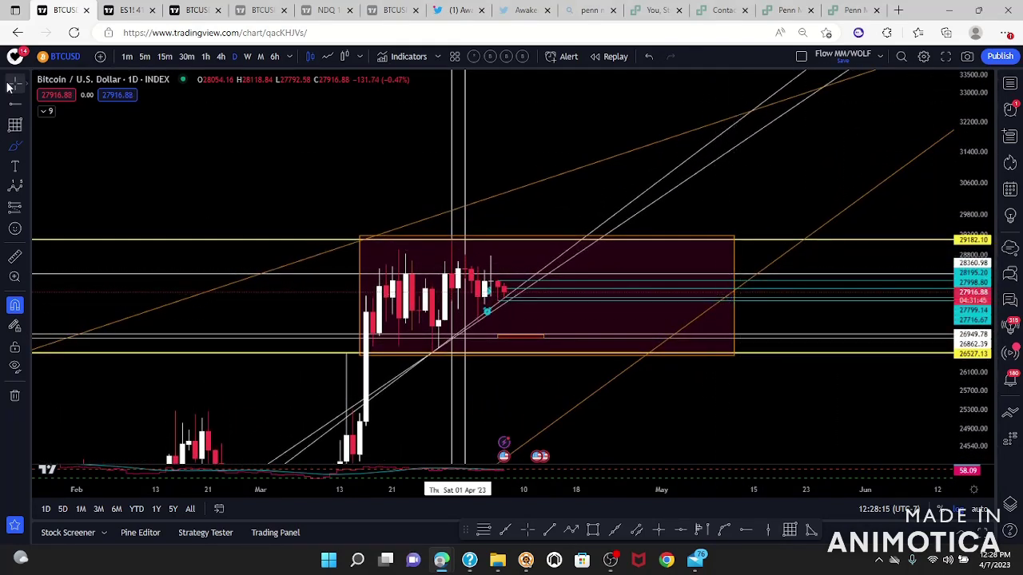
{"action": "left_click_drag", "start_coordinate": [732, 294], "coordinate": [655, 295]}
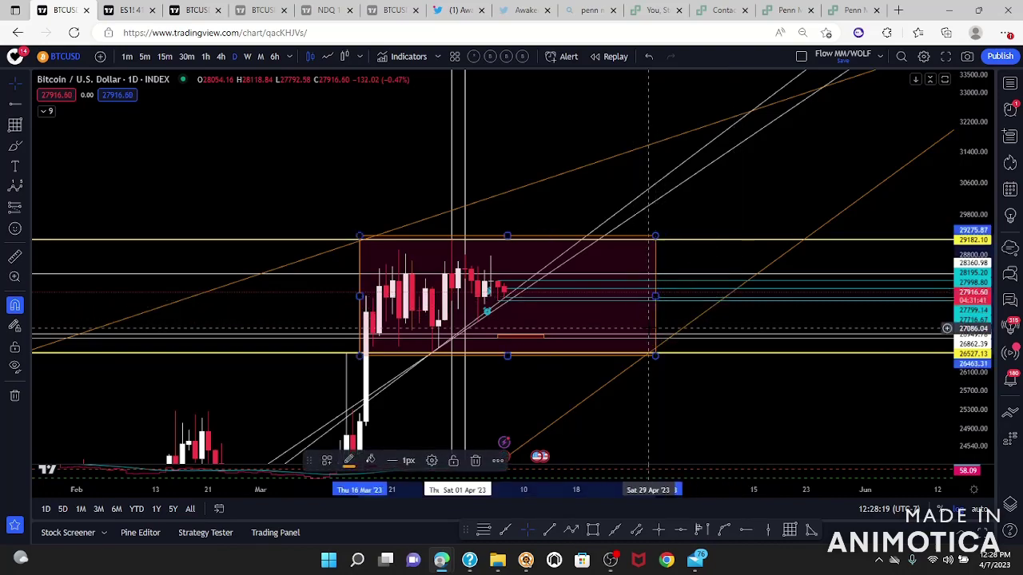
{"action": "left_click_drag", "start_coordinate": [507, 391], "coordinate": [905, 320]}
{"action": "scroll", "coordinate": [905, 324], "scroll_direction": "up", "scroll_amount": 7}
{"action": "left_click_drag", "start_coordinate": [807, 331], "coordinate": [411, 344]}
{"action": "scroll", "coordinate": [387, 289], "scroll_direction": "down", "scroll_amount": 7}
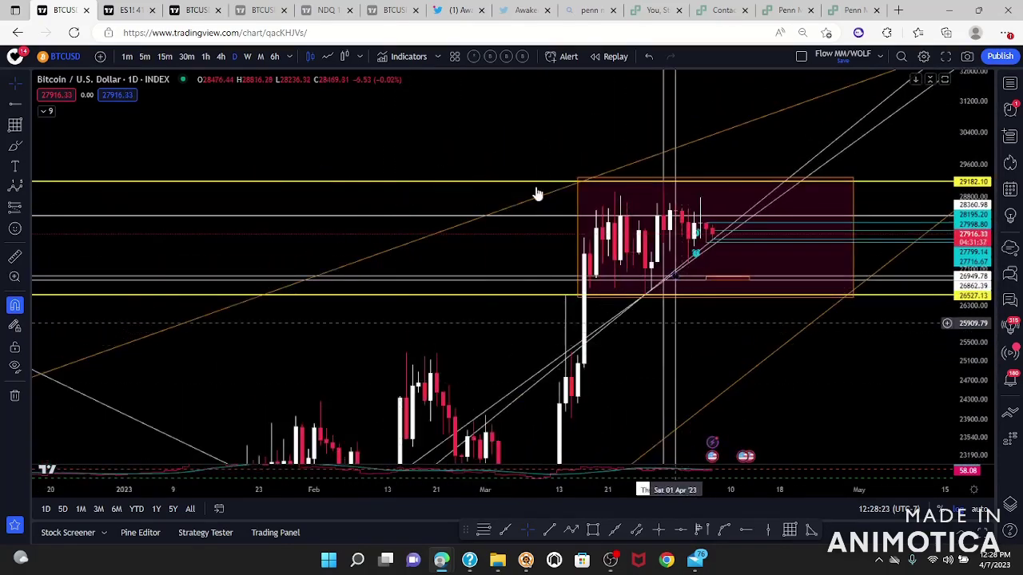
{"action": "left_click", "coordinate": [222, 56]}
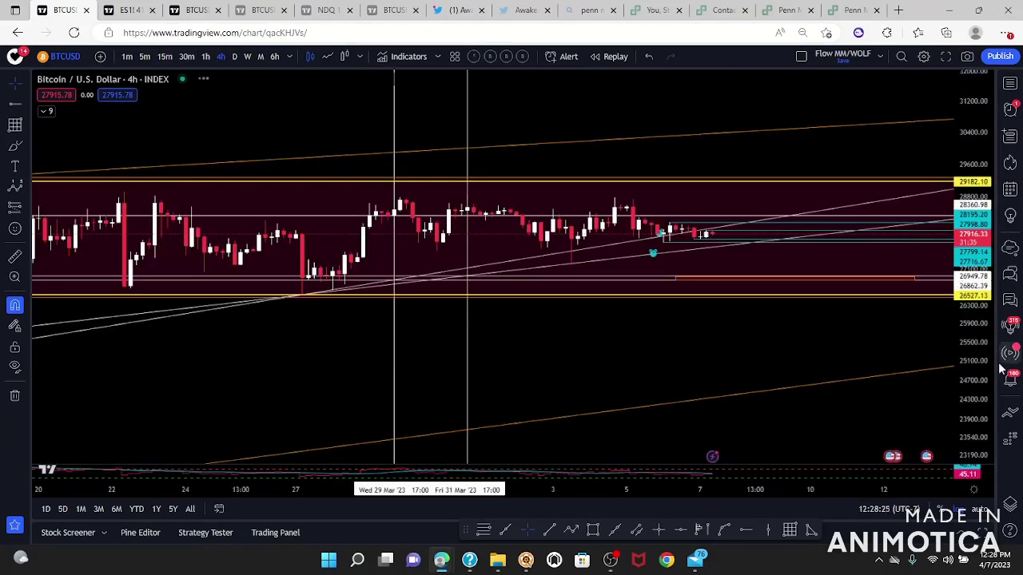
Step: Brush a white price path falling to the target zone, rising to about 29,000 and dropping in late April, plus a branch below the boxed range
{"action": "left_click_drag", "start_coordinate": [845, 252], "coordinate": [564, 294]}
{"action": "scroll", "coordinate": [547, 260], "scroll_direction": "down", "scroll_amount": 6}
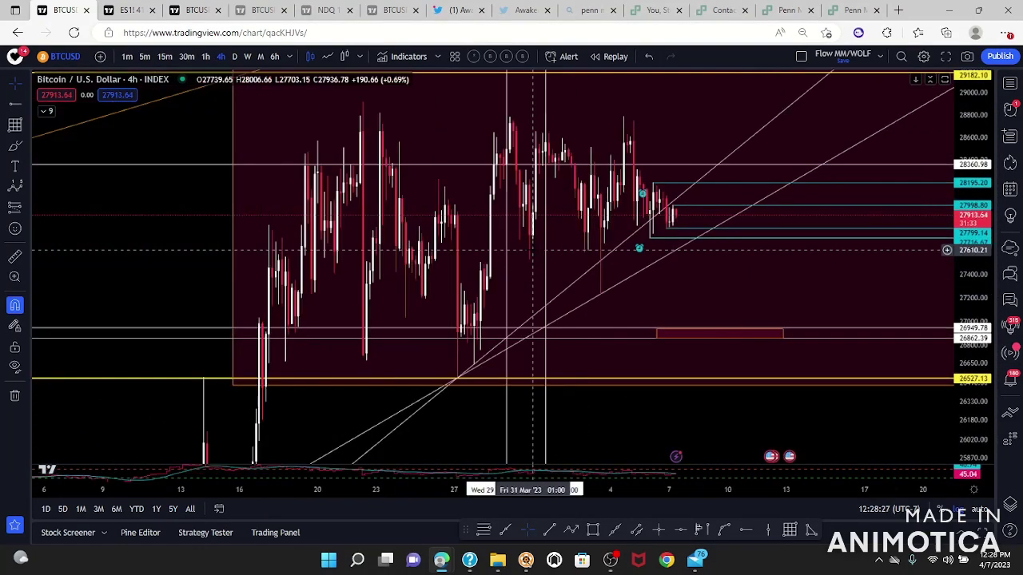
{"action": "left_click_drag", "start_coordinate": [784, 275], "coordinate": [677, 312]}
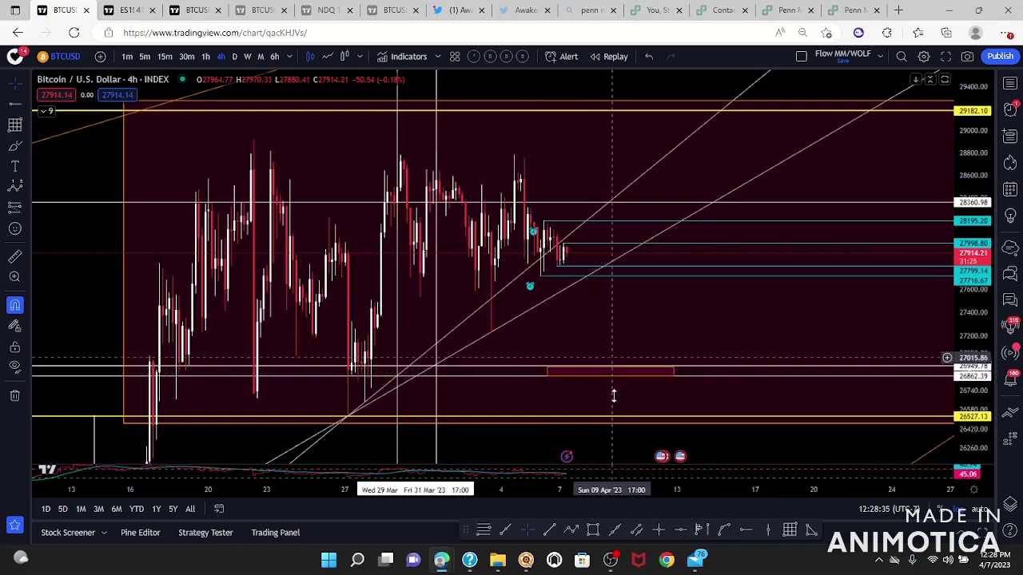
{"action": "left_click_drag", "start_coordinate": [693, 347], "coordinate": [642, 365]}
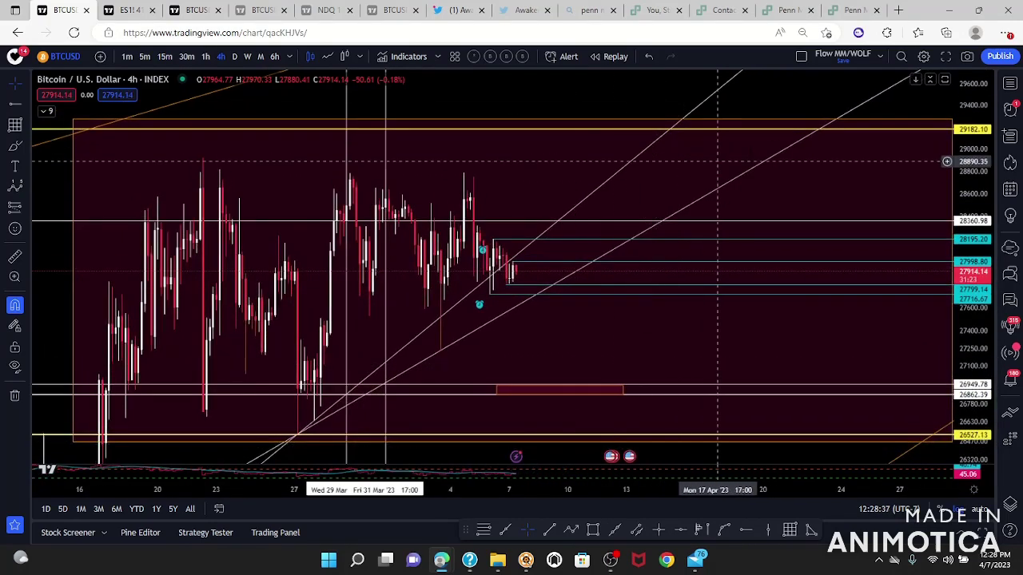
{"action": "left_click", "coordinate": [14, 148]}
{"action": "mouse_move", "coordinate": [493, 266]}
{"action": "left_mouse_down"}
{"action": "mouse_move", "coordinate": [548, 375]}
{"action": "mouse_move", "coordinate": [643, 443]}
{"action": "mouse_move", "coordinate": [616, 396]}
{"action": "mouse_move", "coordinate": [630, 383]}
{"action": "mouse_move", "coordinate": [666, 164]}
{"action": "mouse_move", "coordinate": [767, 164]}
{"action": "mouse_move", "coordinate": [824, 139]}
{"action": "mouse_move", "coordinate": [863, 216]}
{"action": "mouse_move", "coordinate": [909, 412]}
{"action": "left_mouse_up"}
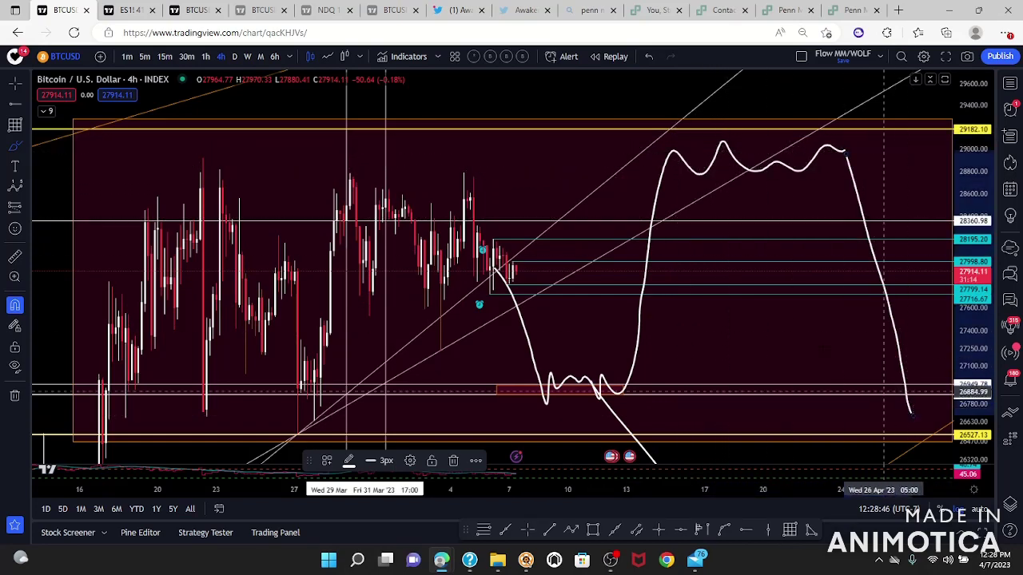
{"action": "left_click", "coordinate": [11, 85]}
Step: Compress the price scale and reframe the chart to examine the full sketched path and its lower branch against the boxed range
{"action": "mouse_move", "coordinate": [789, 298]}
{"action": "left_mouse_down"}
{"action": "mouse_move", "coordinate": [799, 204]}
{"action": "mouse_move", "coordinate": [817, 294]}
{"action": "mouse_move", "coordinate": [805, 306]}
{"action": "left_mouse_up"}
{"action": "scroll", "coordinate": [767, 341], "scroll_direction": "down", "scroll_amount": 6}
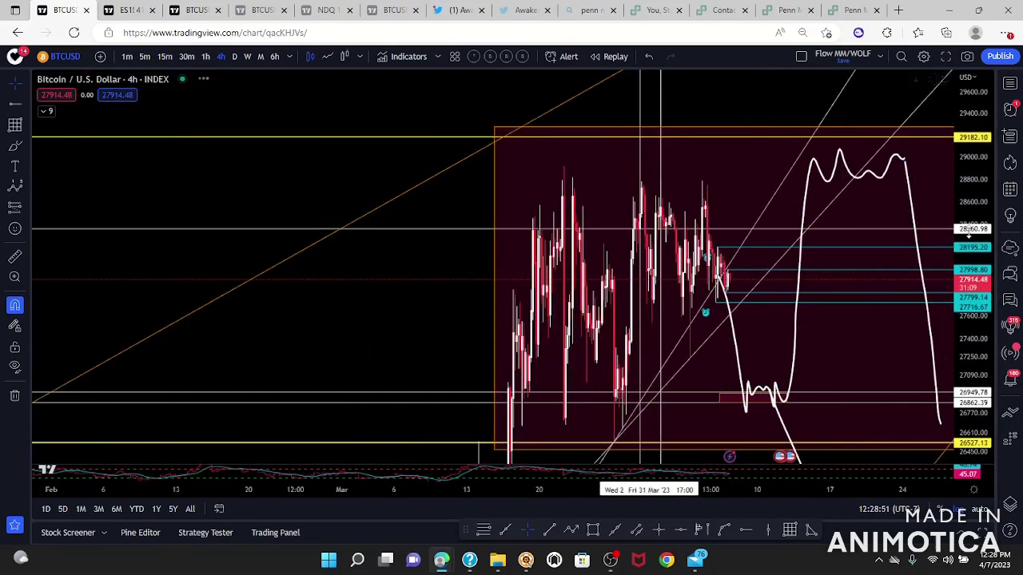
{"action": "left_click_drag", "start_coordinate": [972, 238], "coordinate": [971, 329]}
{"action": "scroll", "coordinate": [855, 304], "scroll_direction": "up", "scroll_amount": 1}
{"action": "scroll", "coordinate": [854, 305], "scroll_direction": "up", "scroll_amount": 5}
{"action": "left_click_drag", "start_coordinate": [833, 307], "coordinate": [690, 302]}
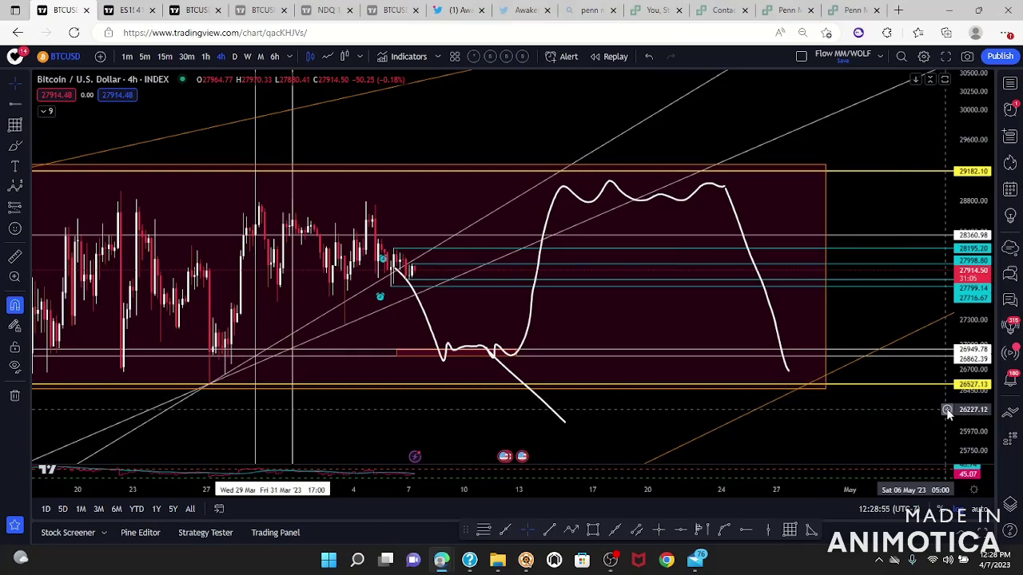